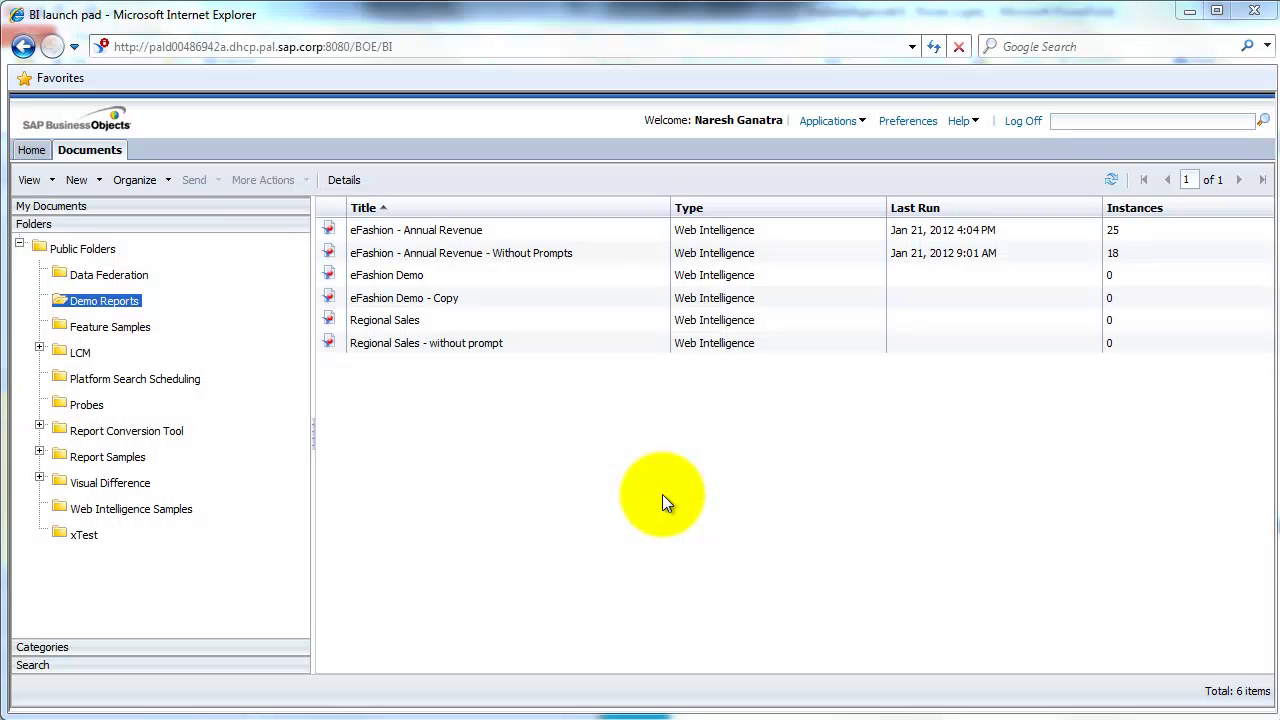
Delete the eFashion Demo - Copy document from Demo Reports and confirm the deletion.
left_click(474, 299)
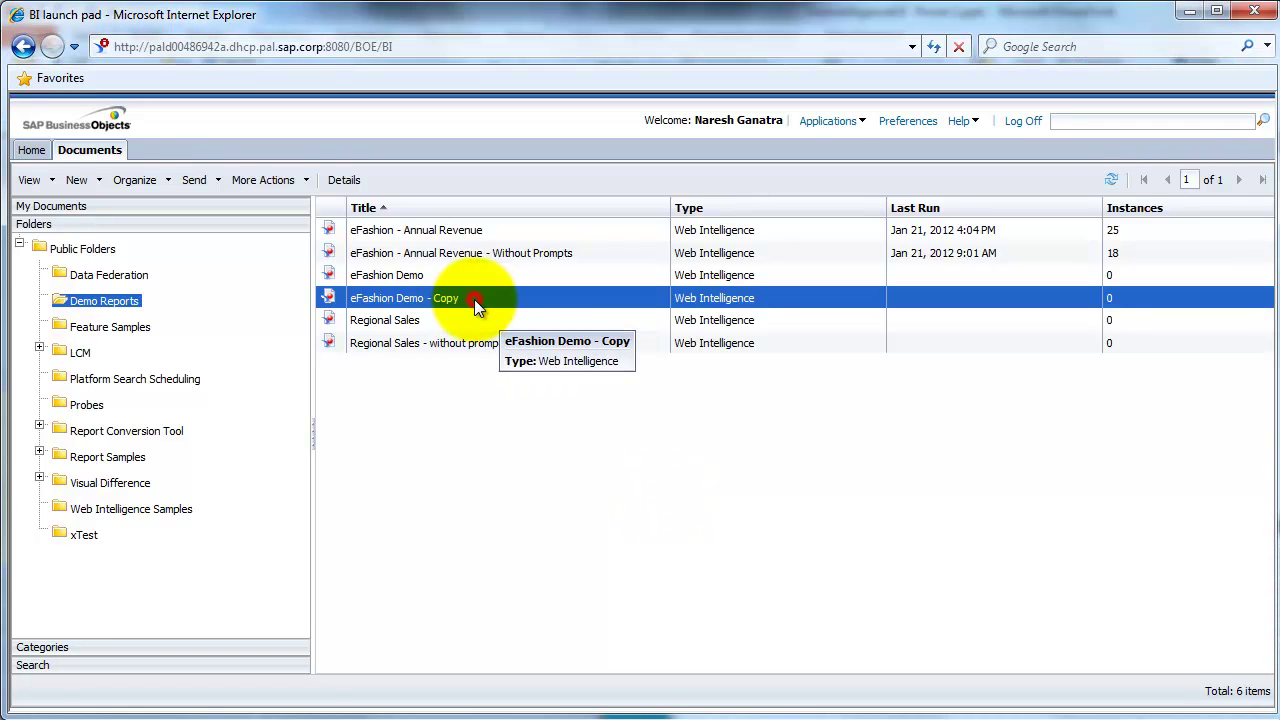
right_click(474, 299)
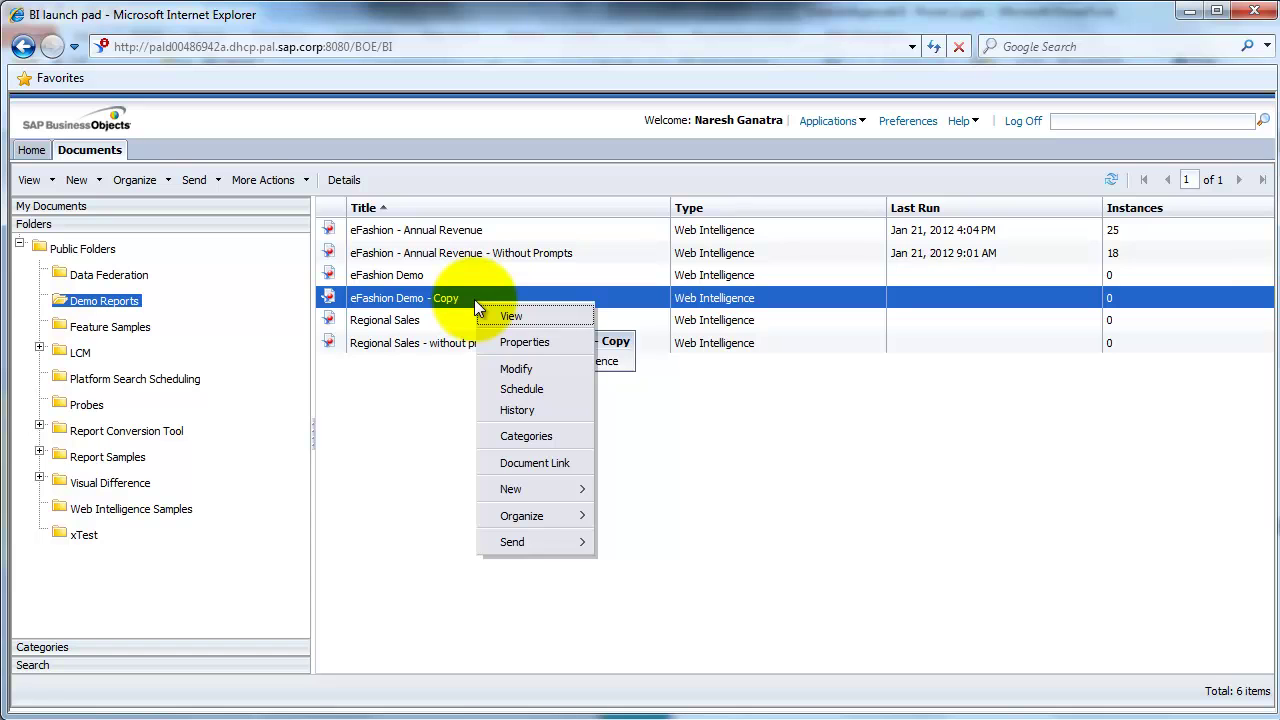
mouse_move(572, 514)
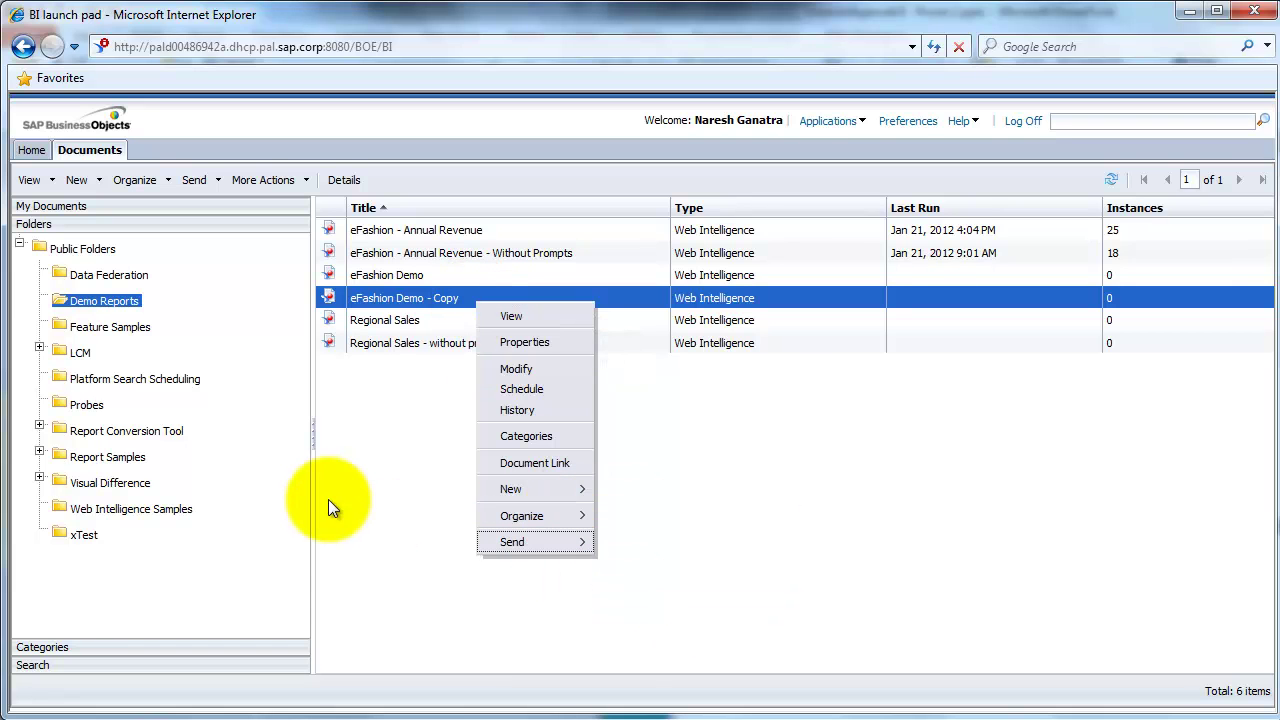
left_click(417, 299)
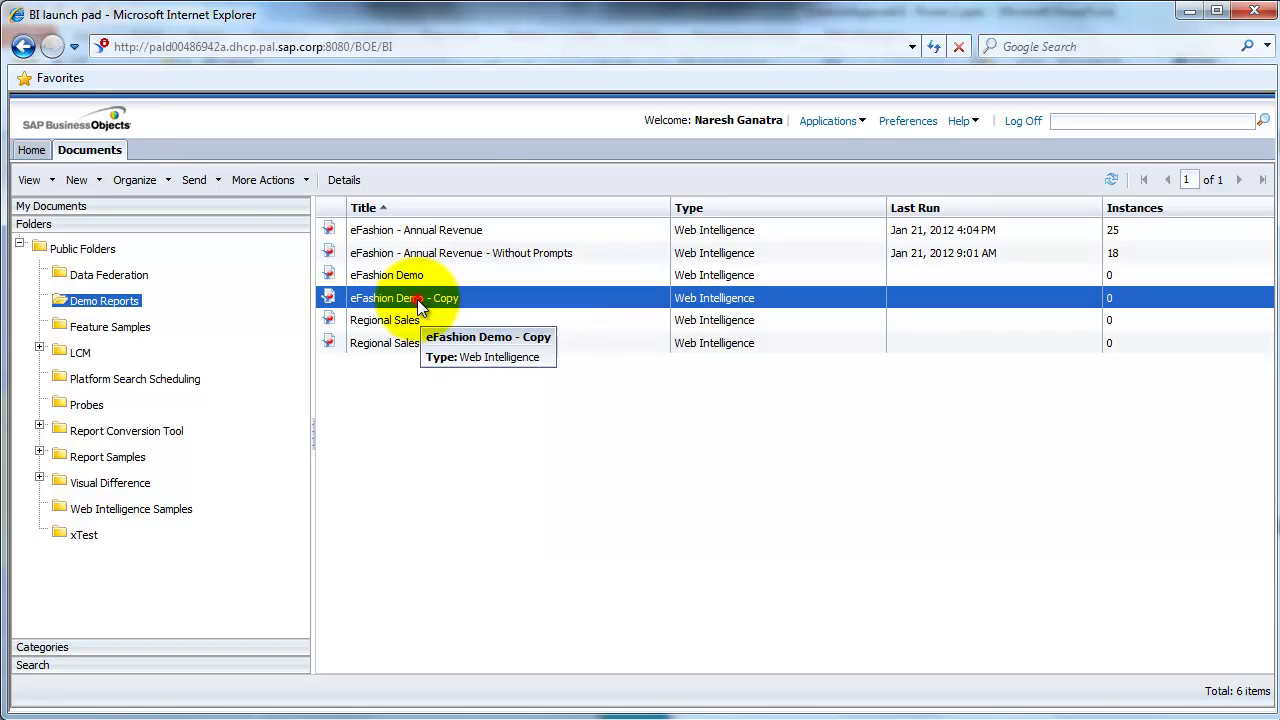
left_click(167, 181)
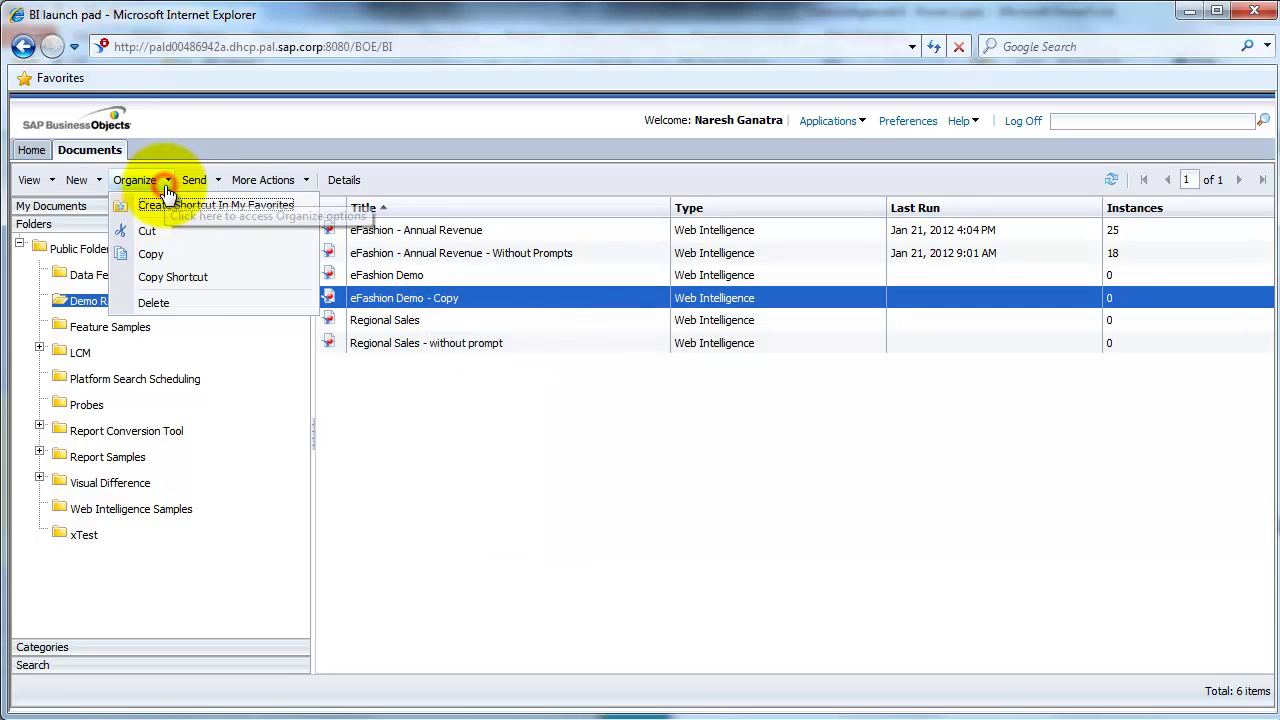
left_click(161, 299)
left_click(762, 471)
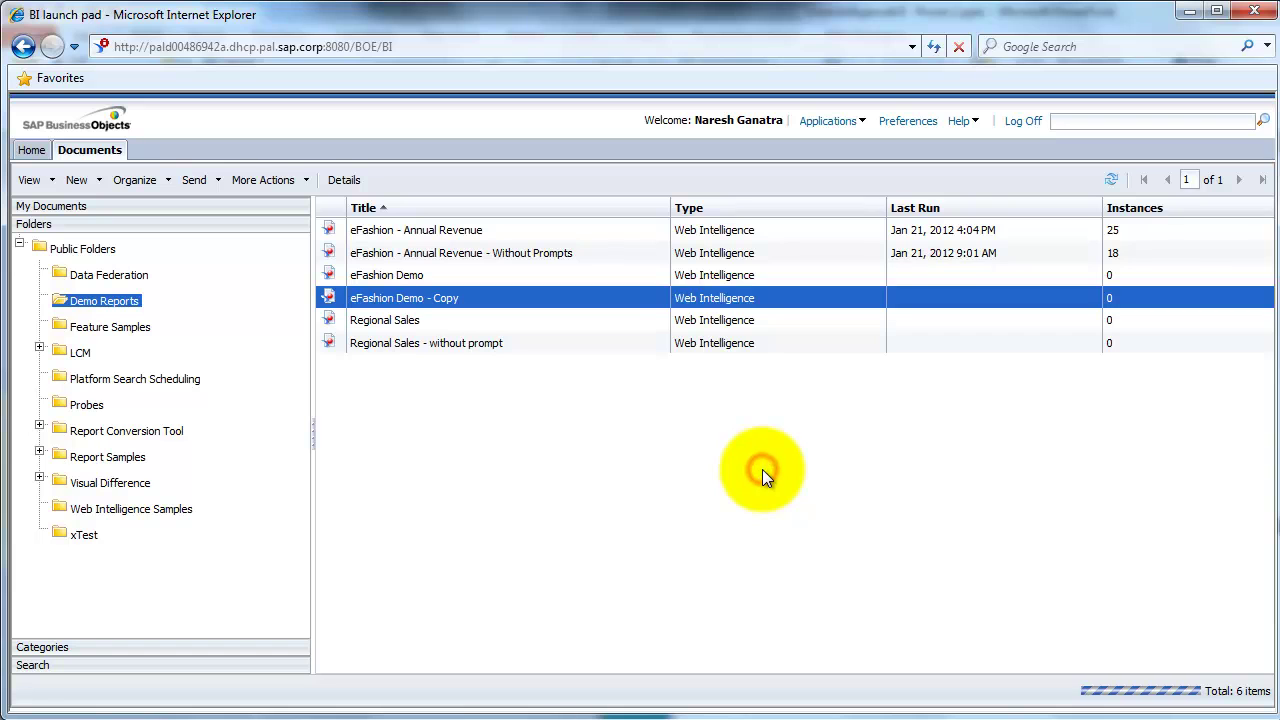
Open the eFashion Demo document with Modify to edit it in Design mode.
left_click(435, 279)
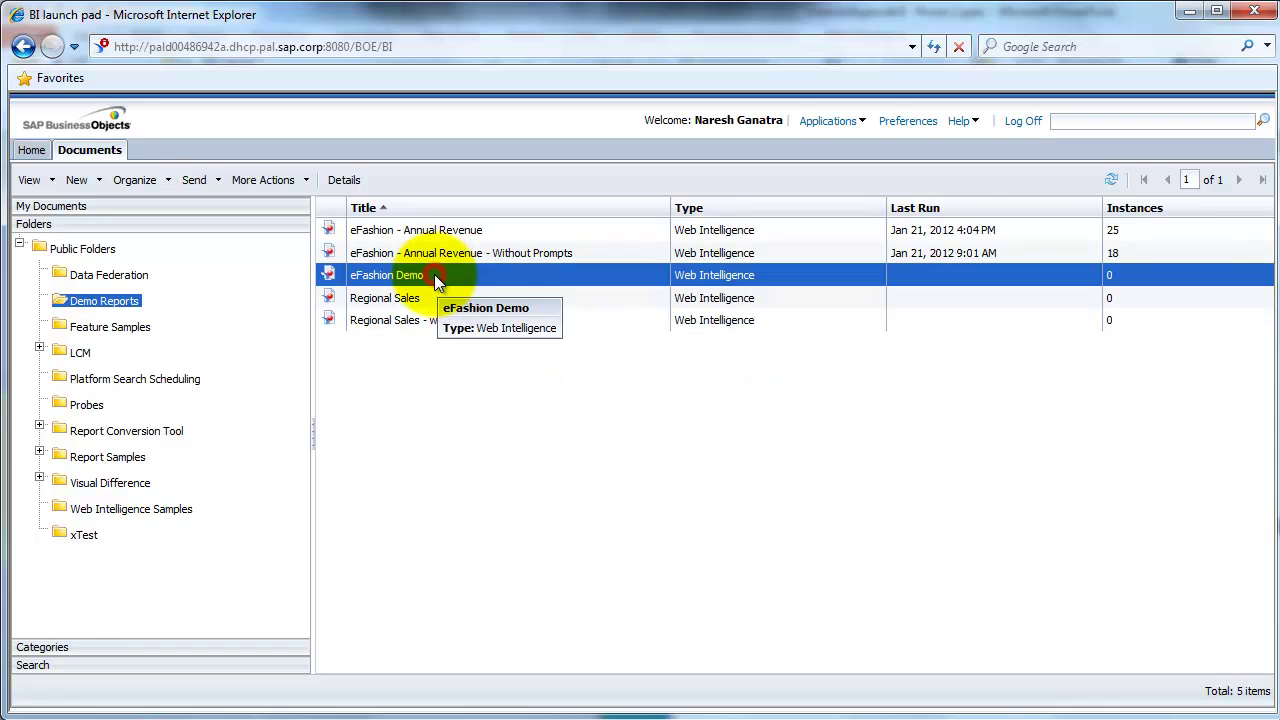
right_click(435, 283)
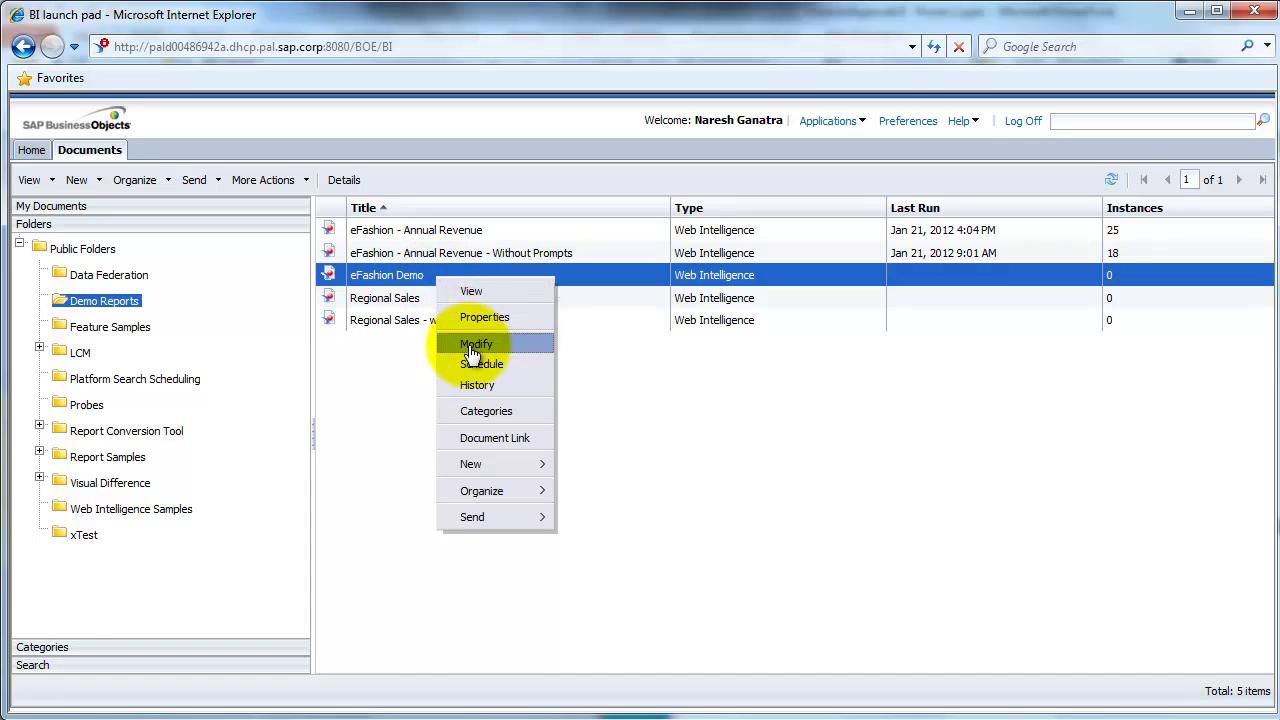
left_click(472, 350)
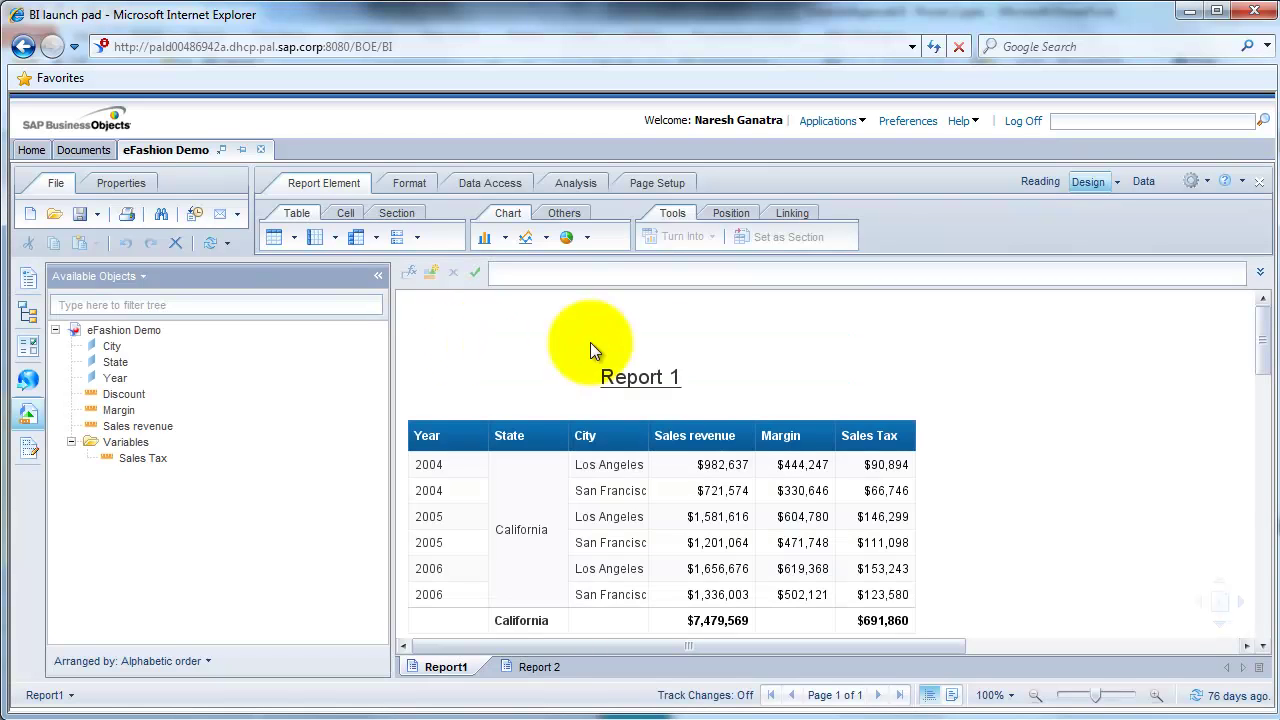
Rename the Report1 tab to 'Annual Sales'.
left_click(665, 375)
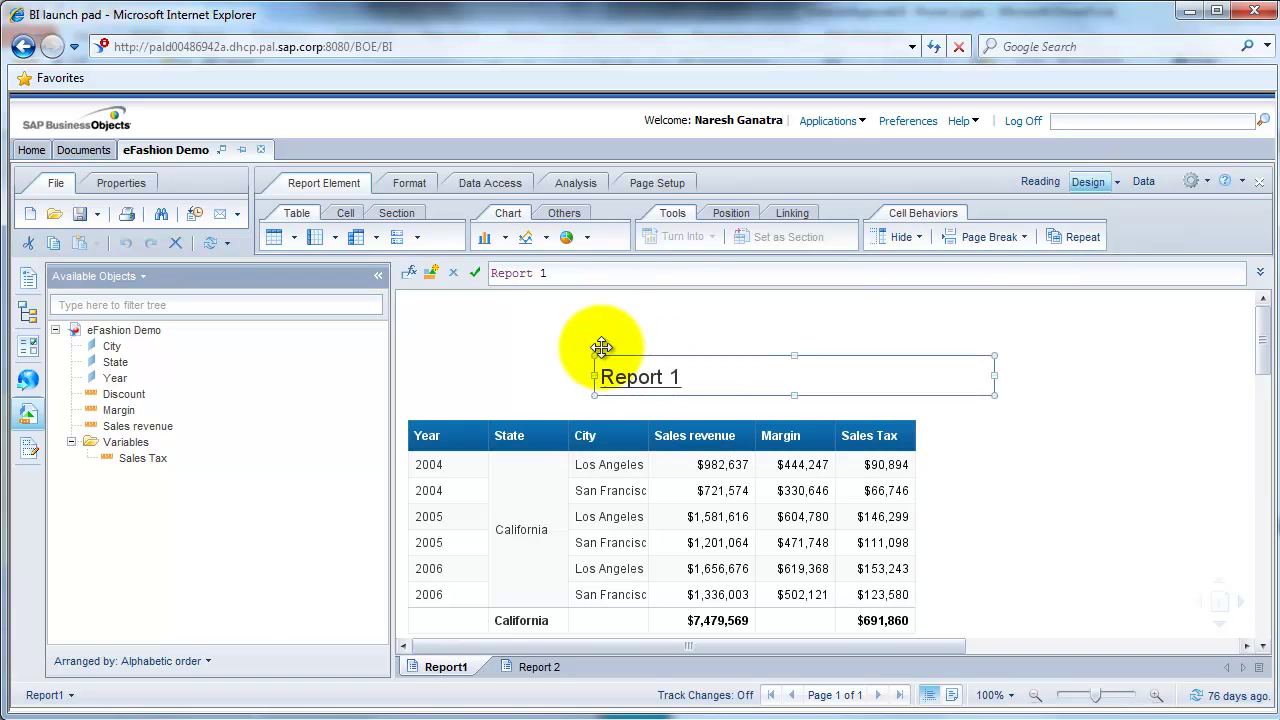
right_click(453, 656)
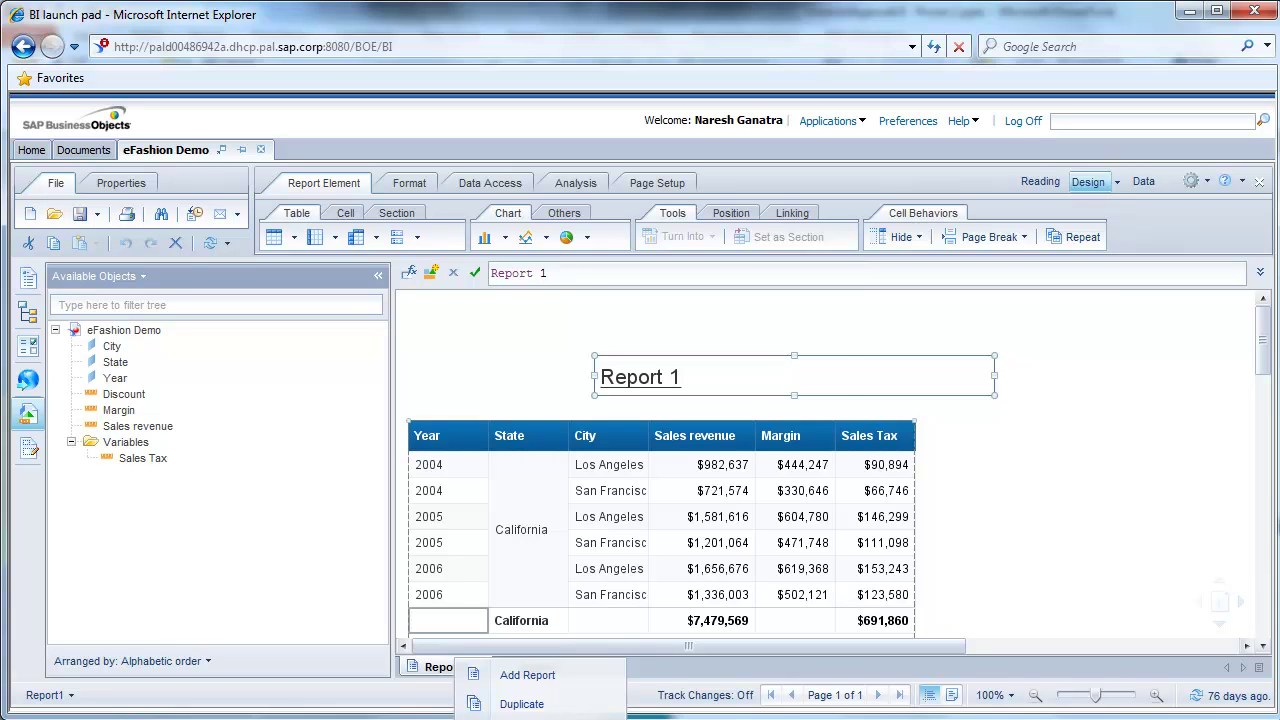
left_click(521, 717)
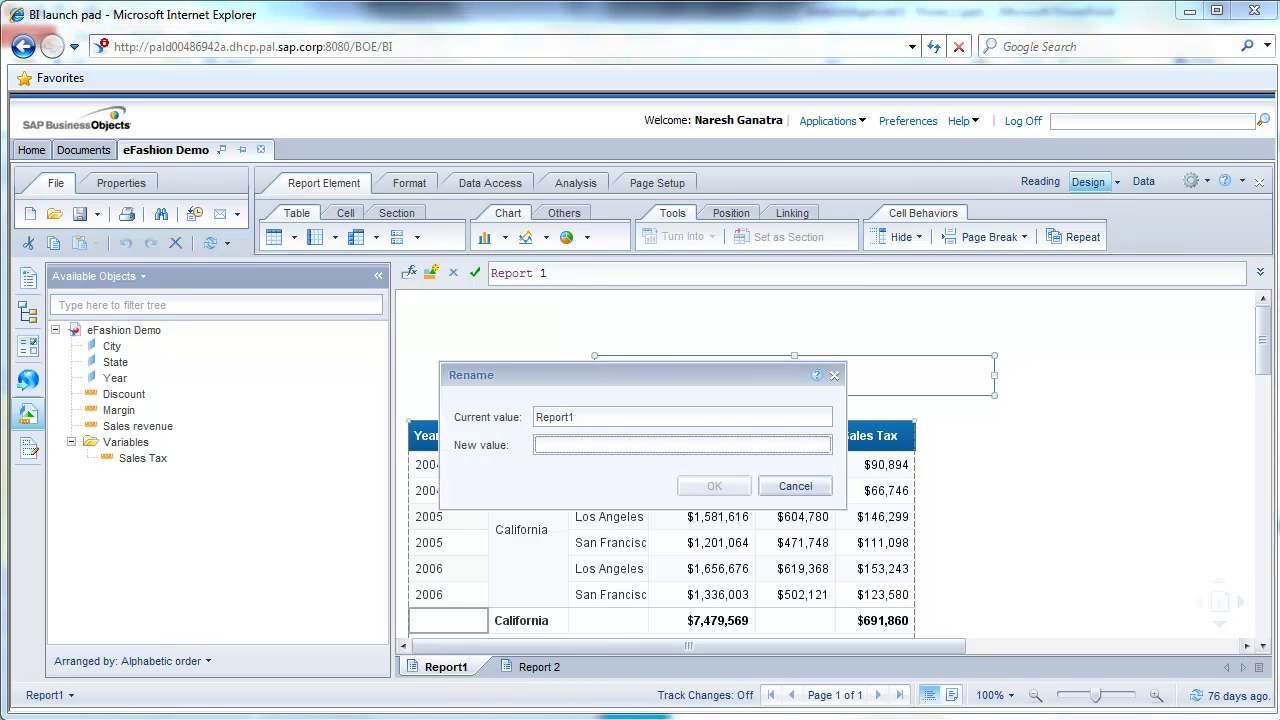
type("Annu")
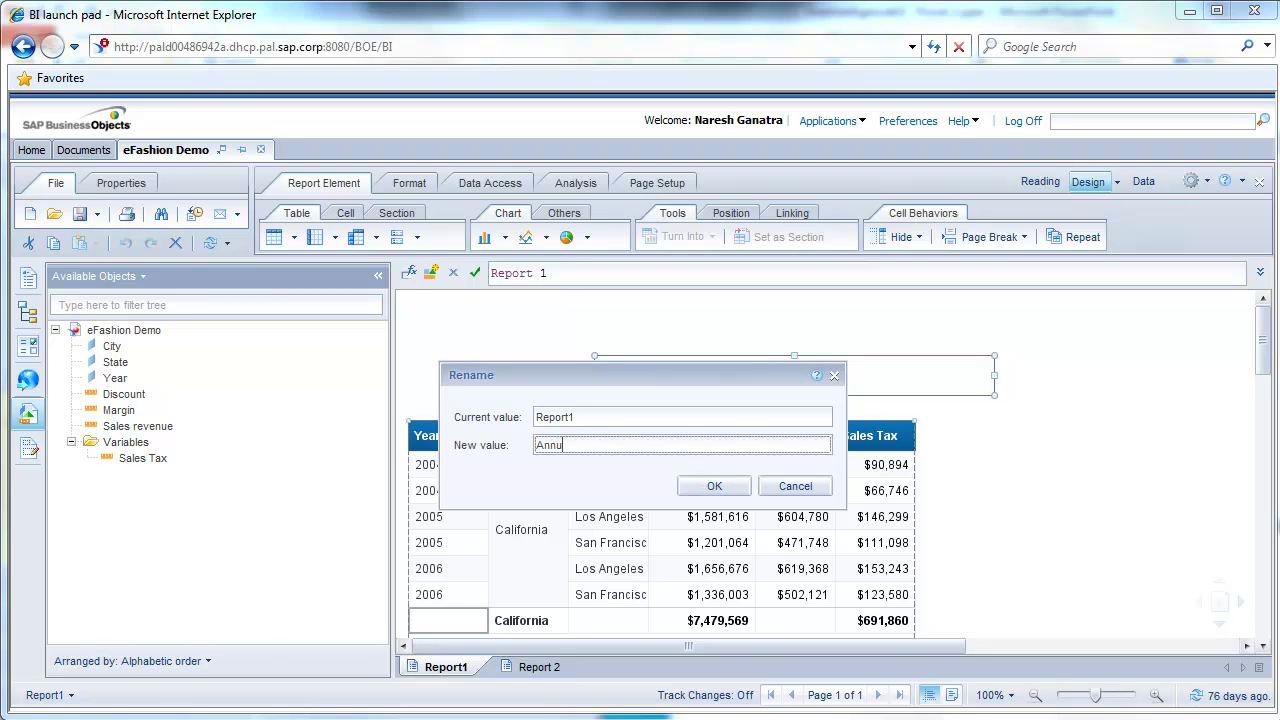
type("al Sales")
key("Return")
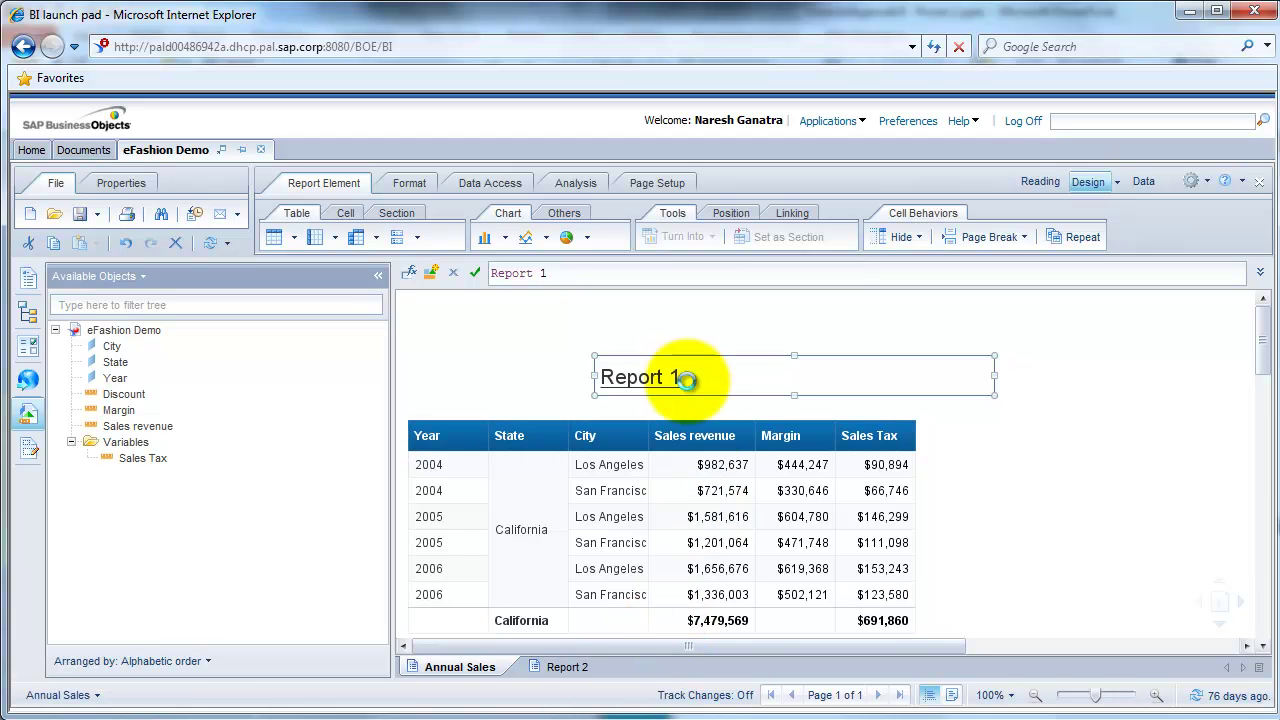
Replace the 'Report 1' title text with the formula =DocumentName() from the Document functions.
left_click(687, 380)
left_click(410, 273)
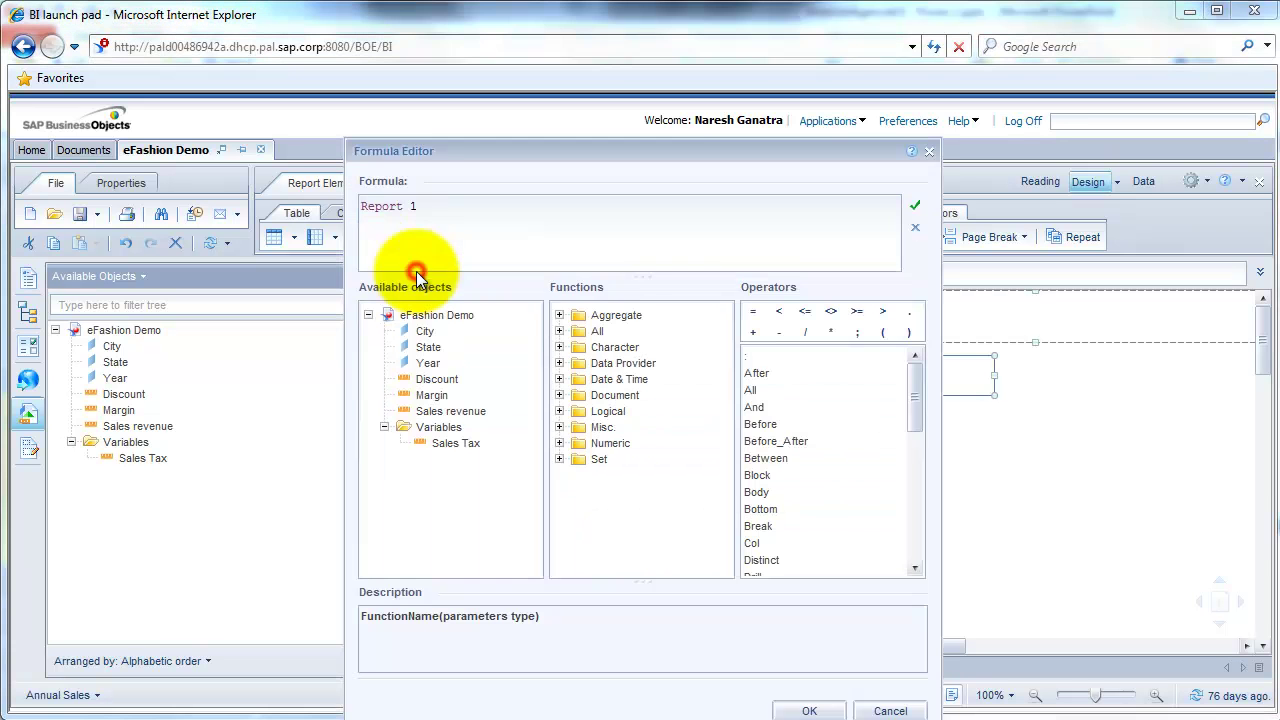
left_click(527, 223)
key("ctrl+a")
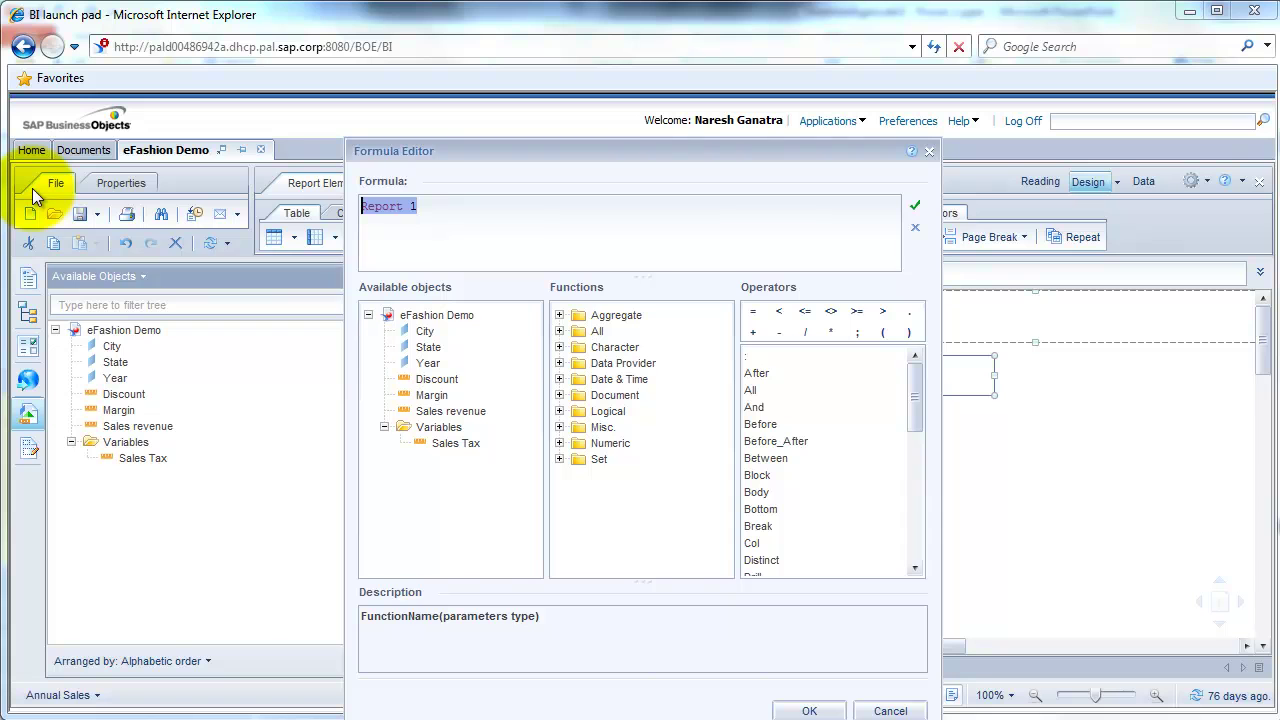
type("XYX")
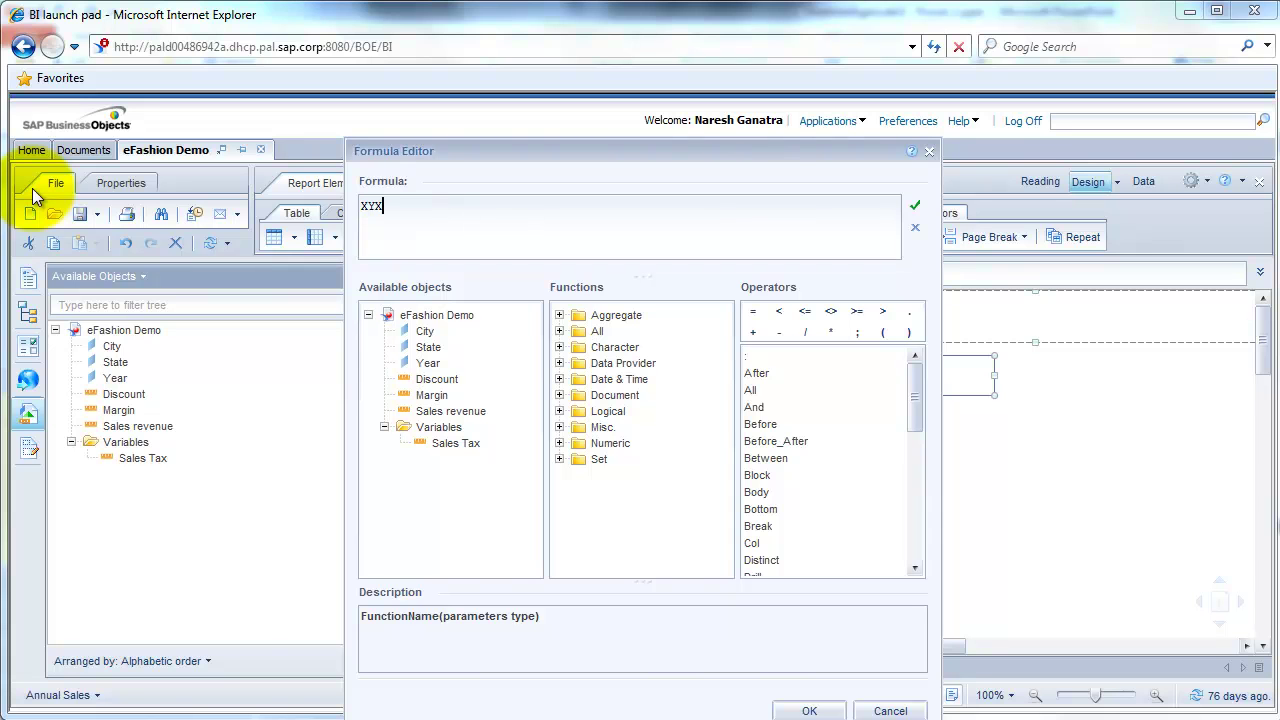
key("ctrl+a")
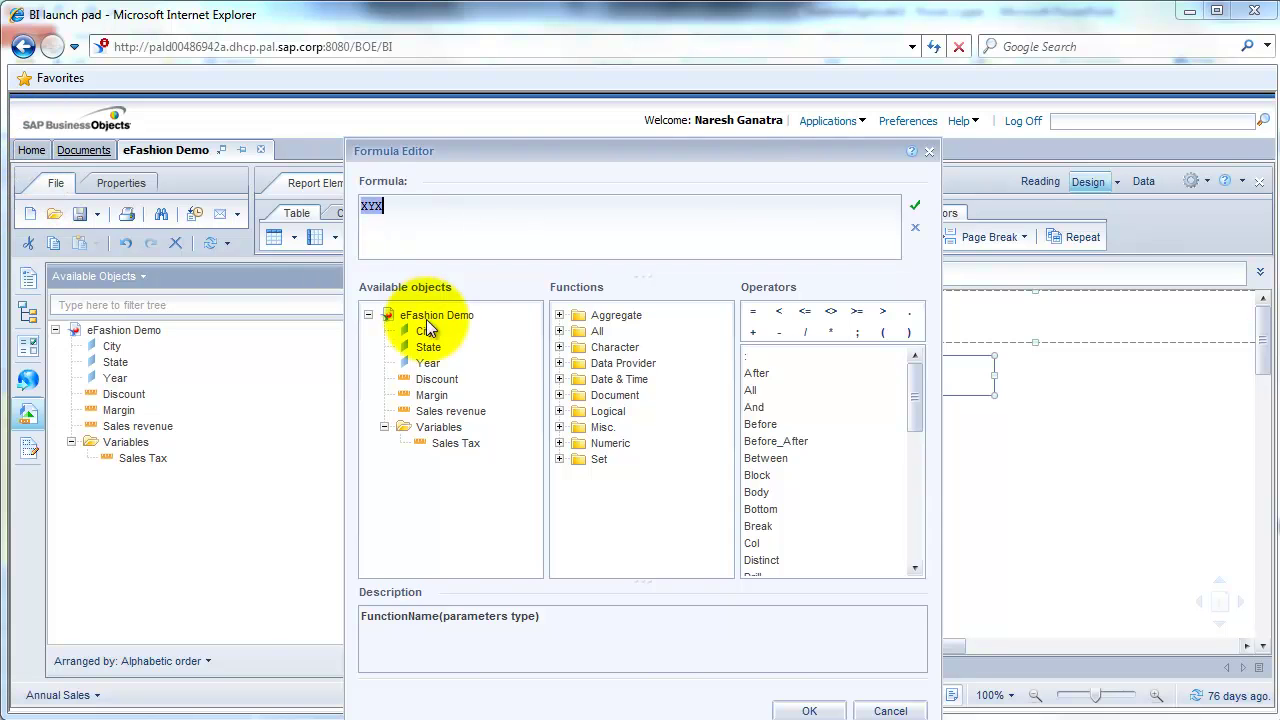
left_click(559, 395)
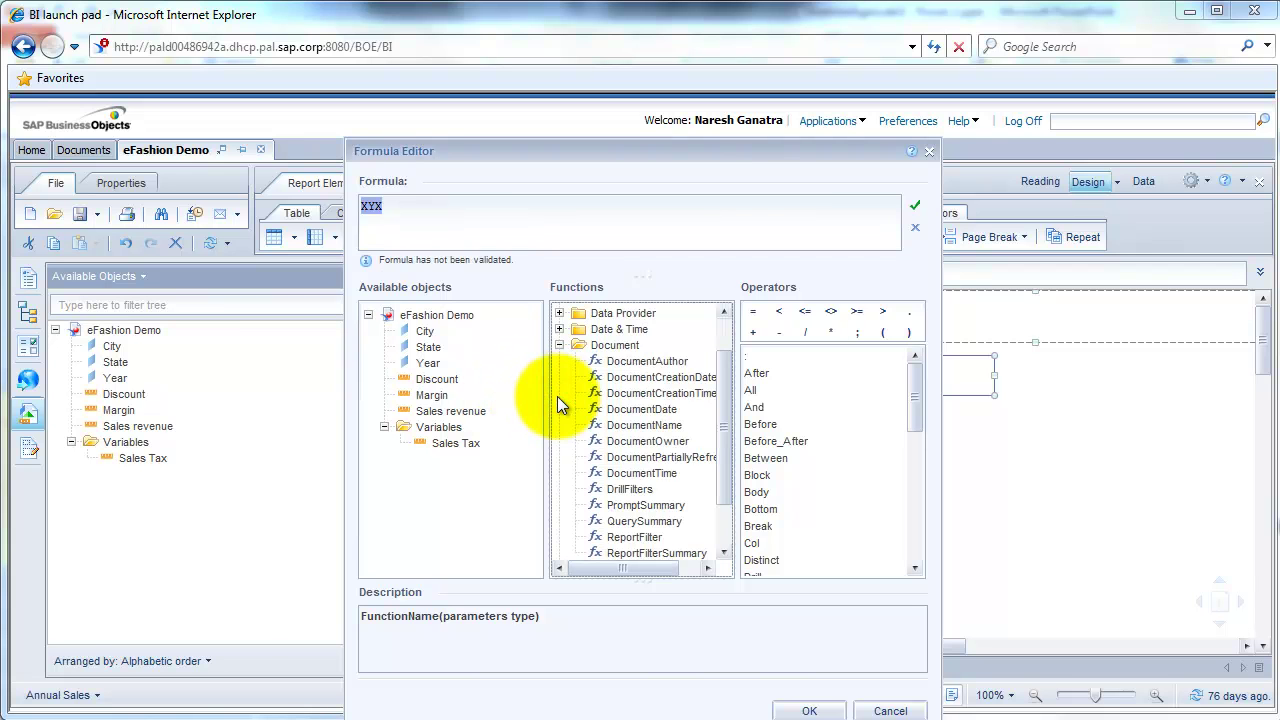
double_click(639, 425)
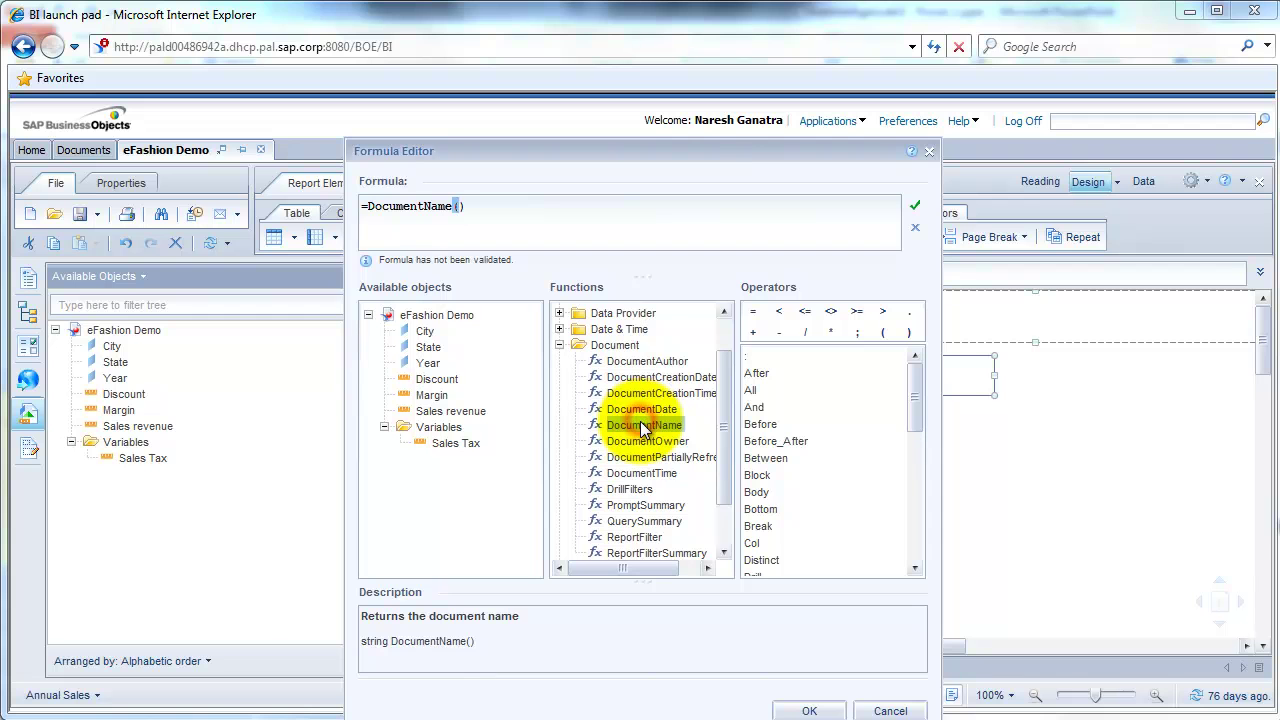
left_click(810, 710)
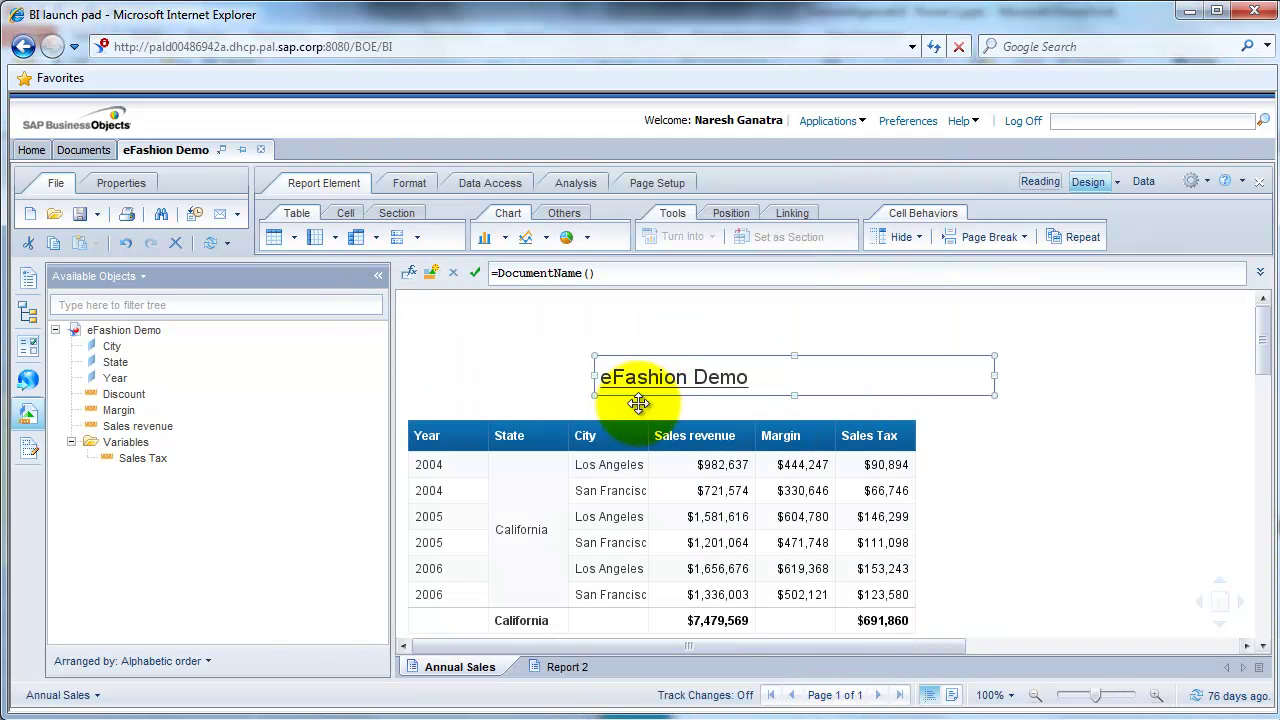
Append a plus sign and ReportName() from Misc. functions to the title's =DocumentName() formula, then validate it.
left_click(410, 276)
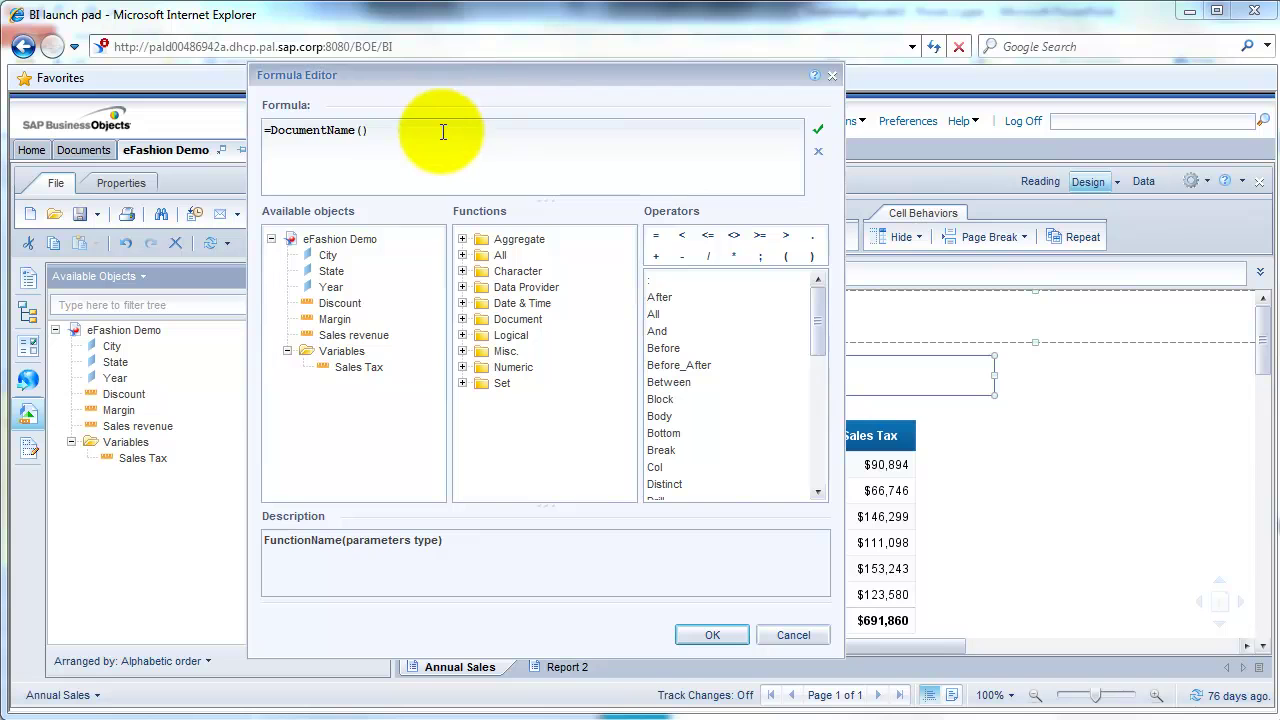
left_click(442, 131)
type("+ \" : \" +")
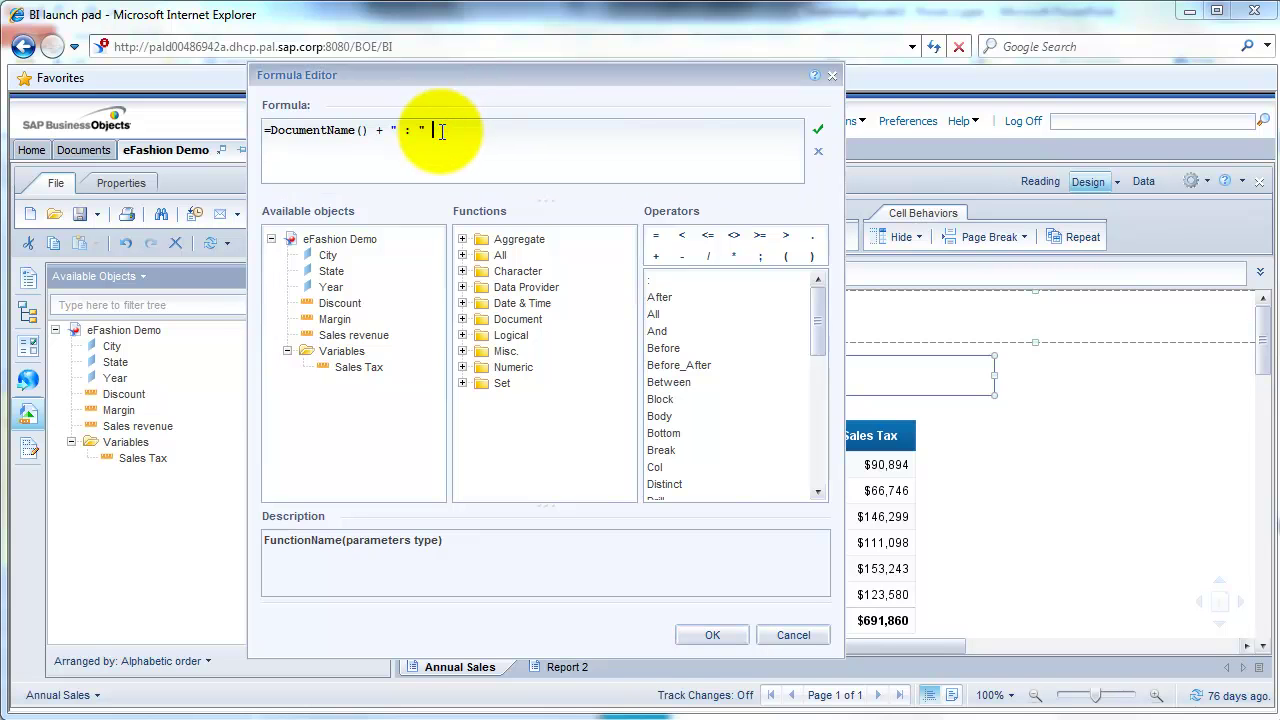
left_click(462, 351)
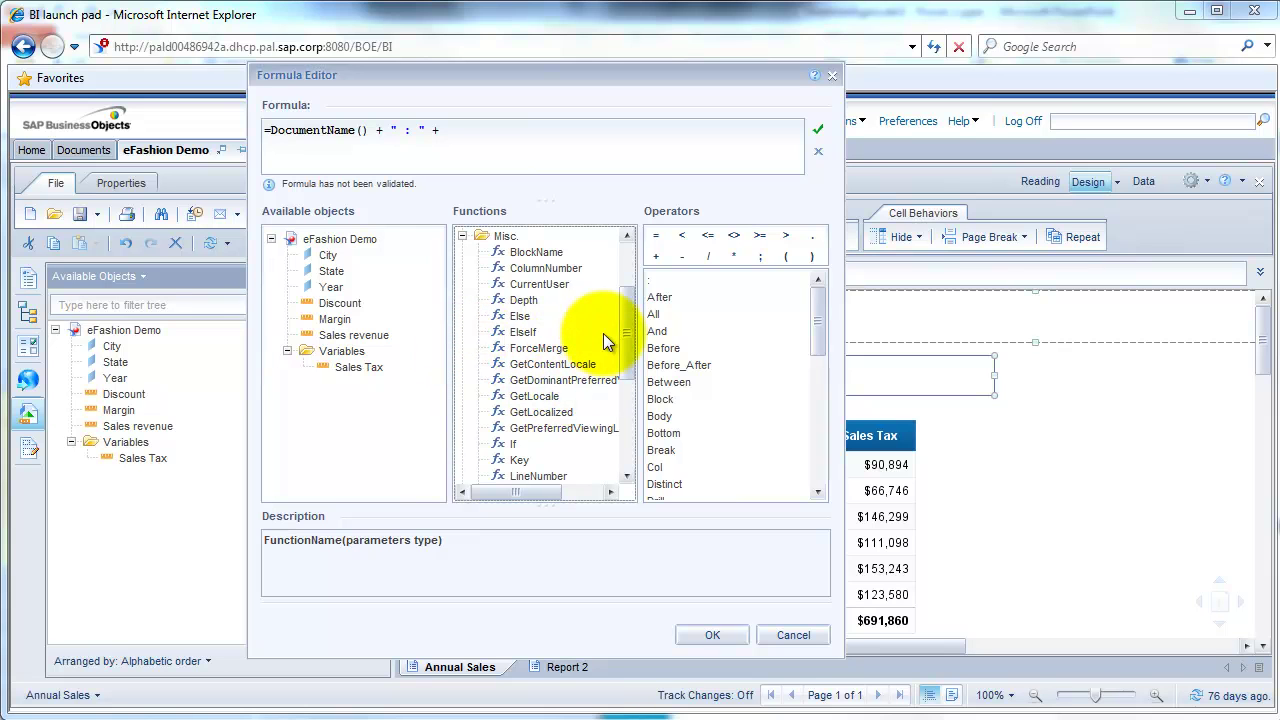
left_click_drag(621, 318, 606, 391)
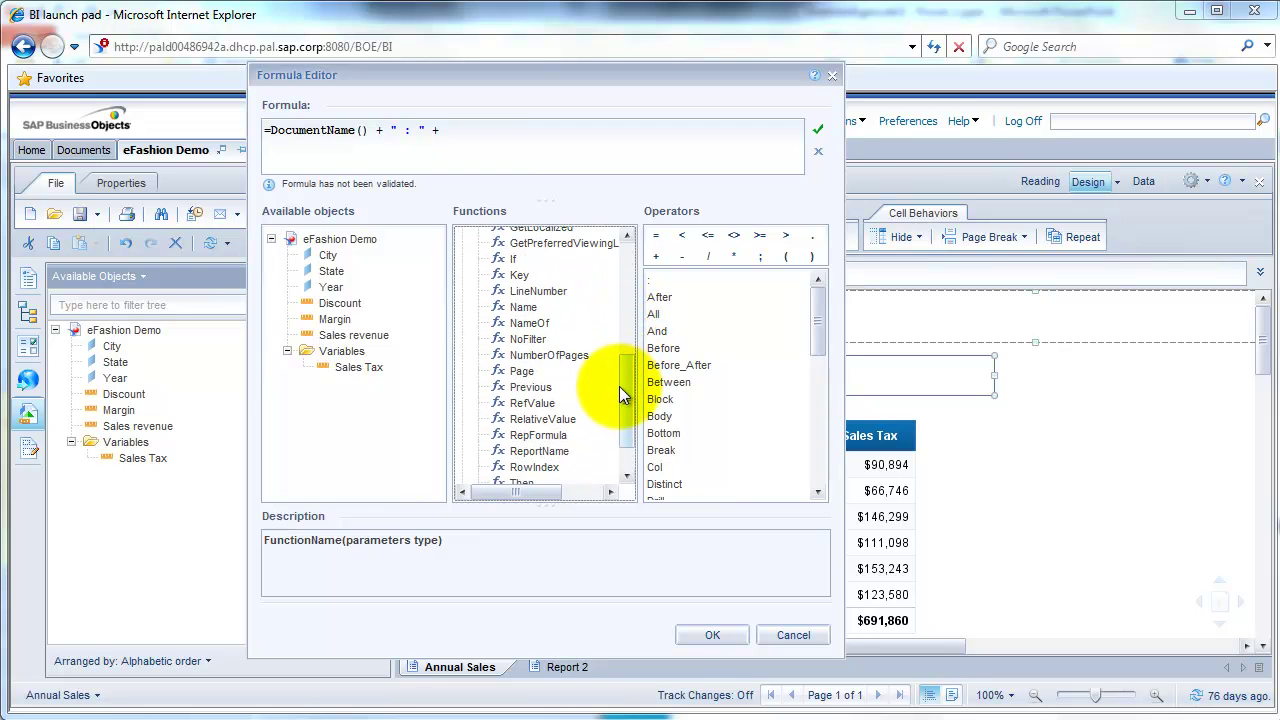
left_click(550, 455)
double_click(549, 455)
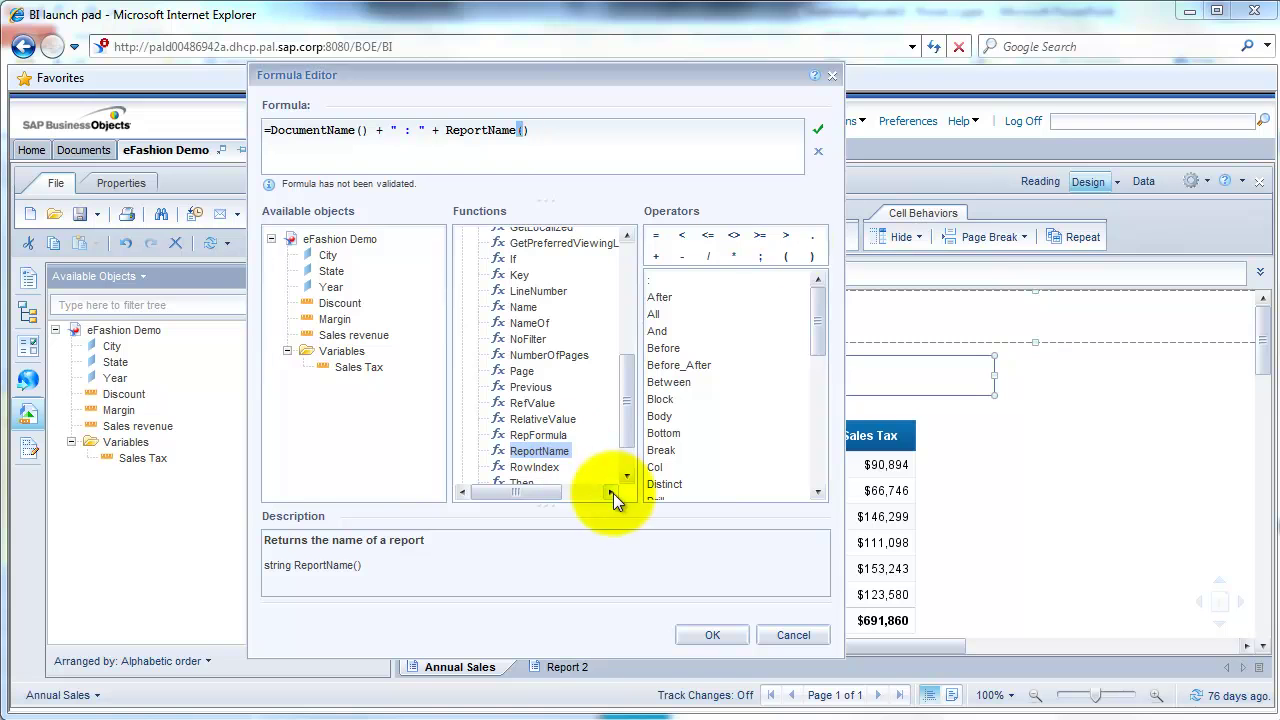
left_click(817, 130)
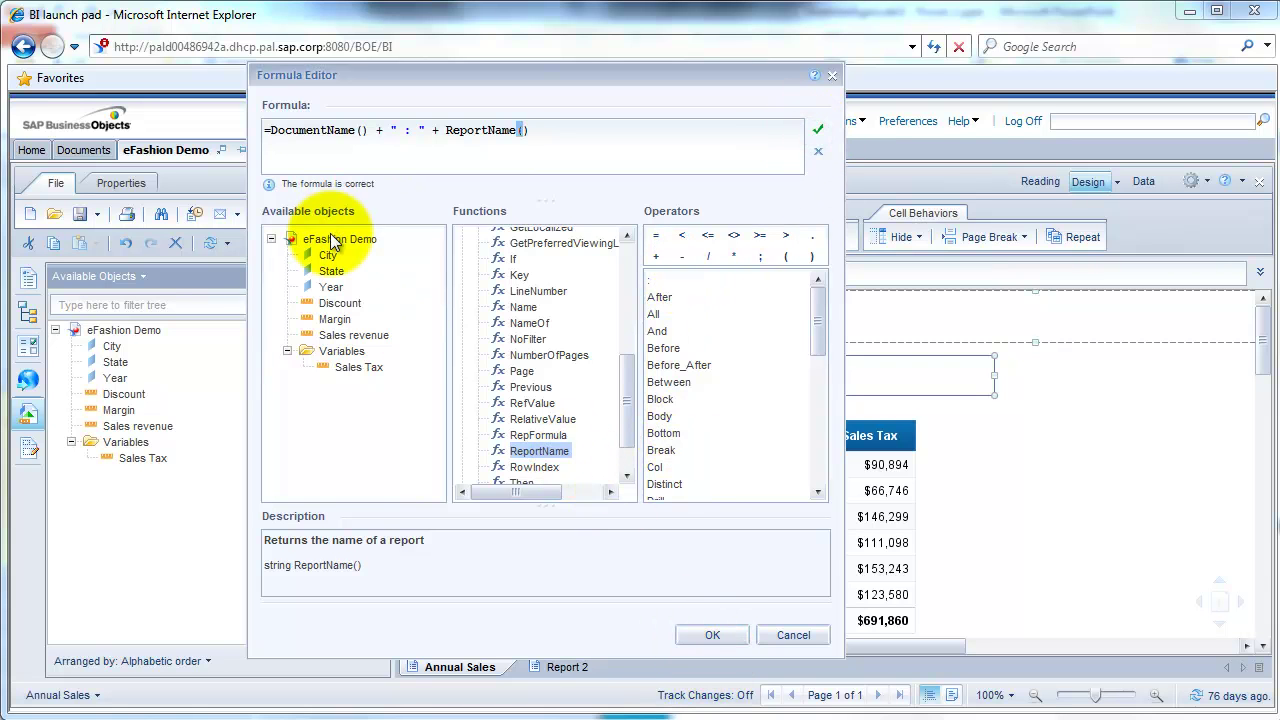
Fix the plus signs so the title formula reads =DocumentName() + " : " + ReportName(), and apply it.
left_click(443, 130)
key("BackSpace")
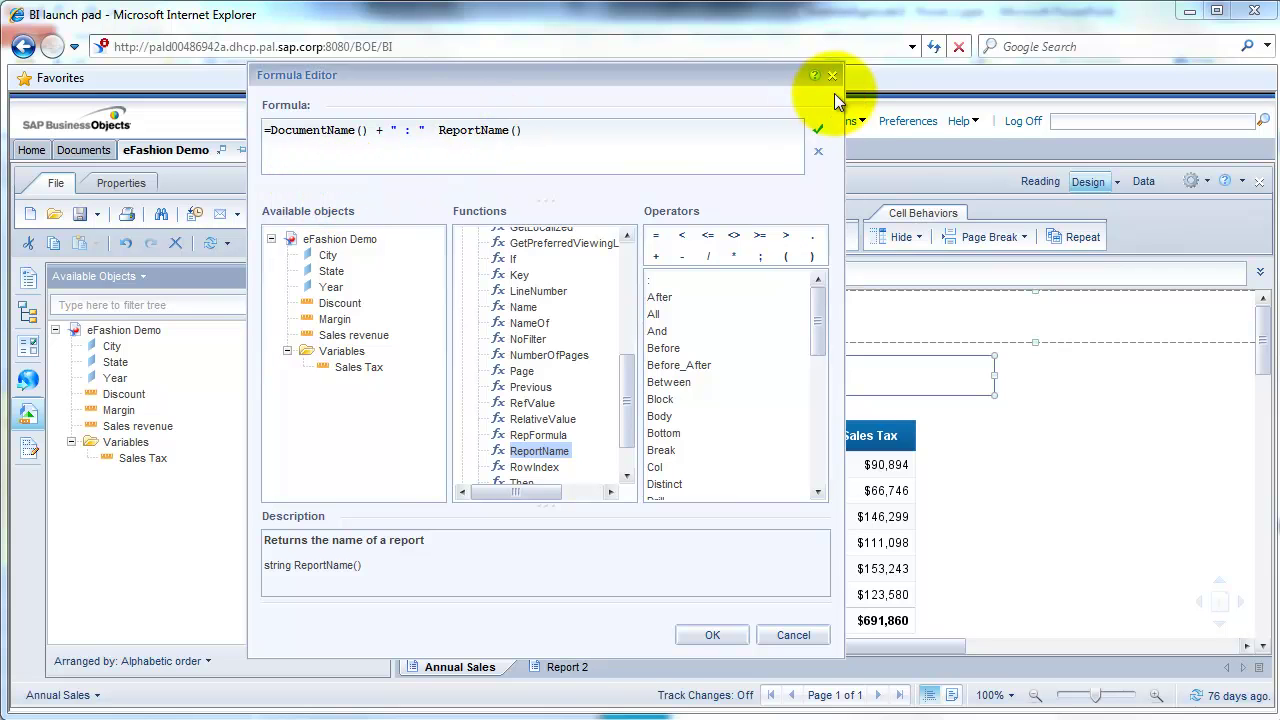
left_click(818, 129)
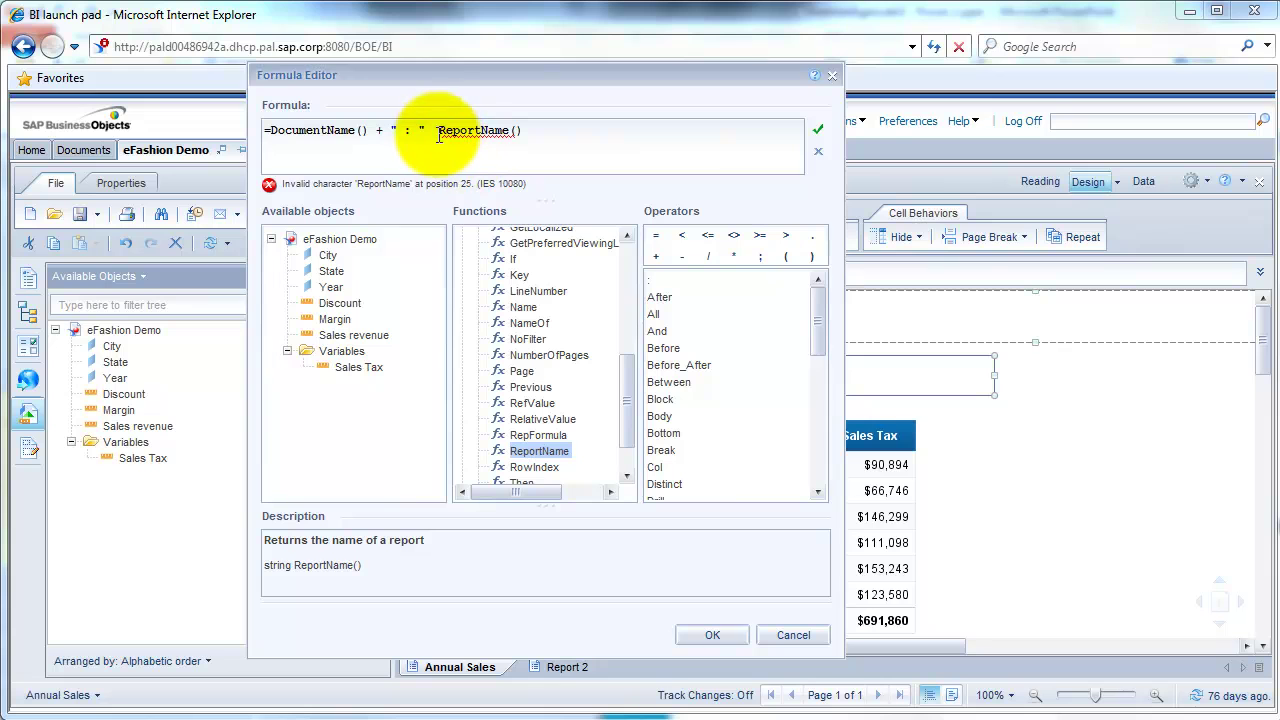
key("Down")
type("+")
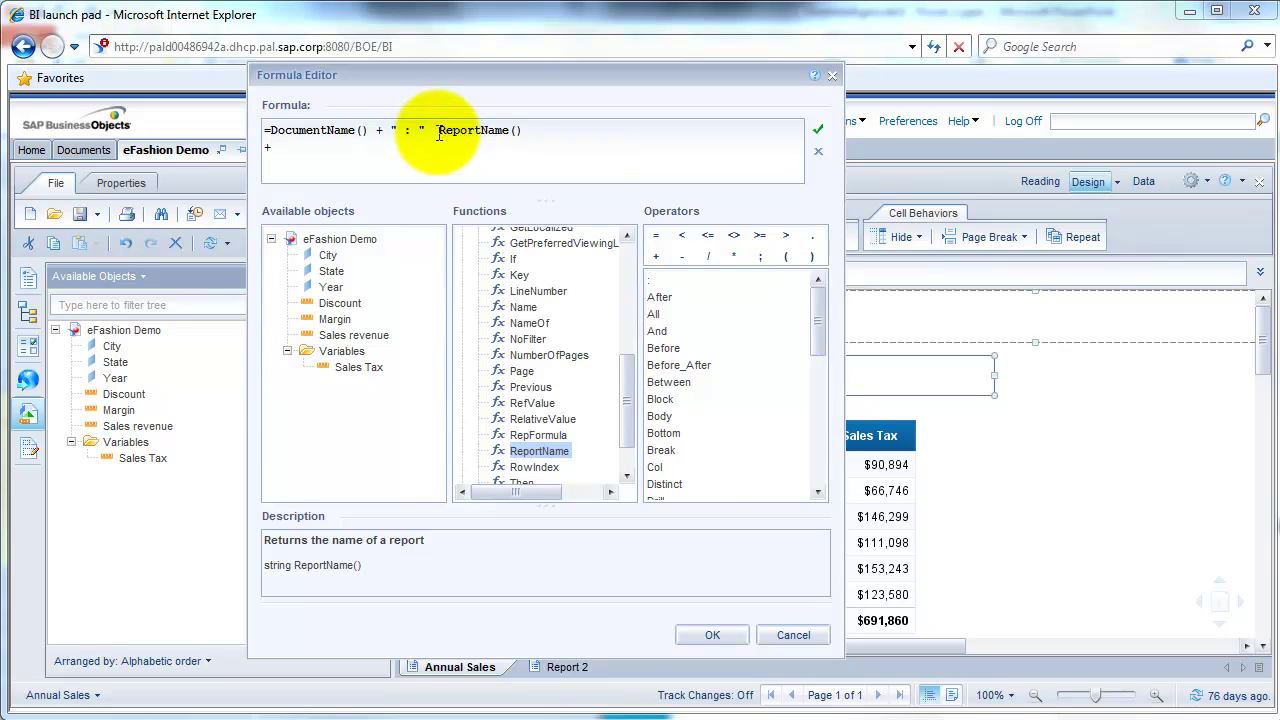
key("BackSpace")
key("BackSpace")
key("BackSpace")
left_click(437, 131)
type("+")
left_click(705, 634)
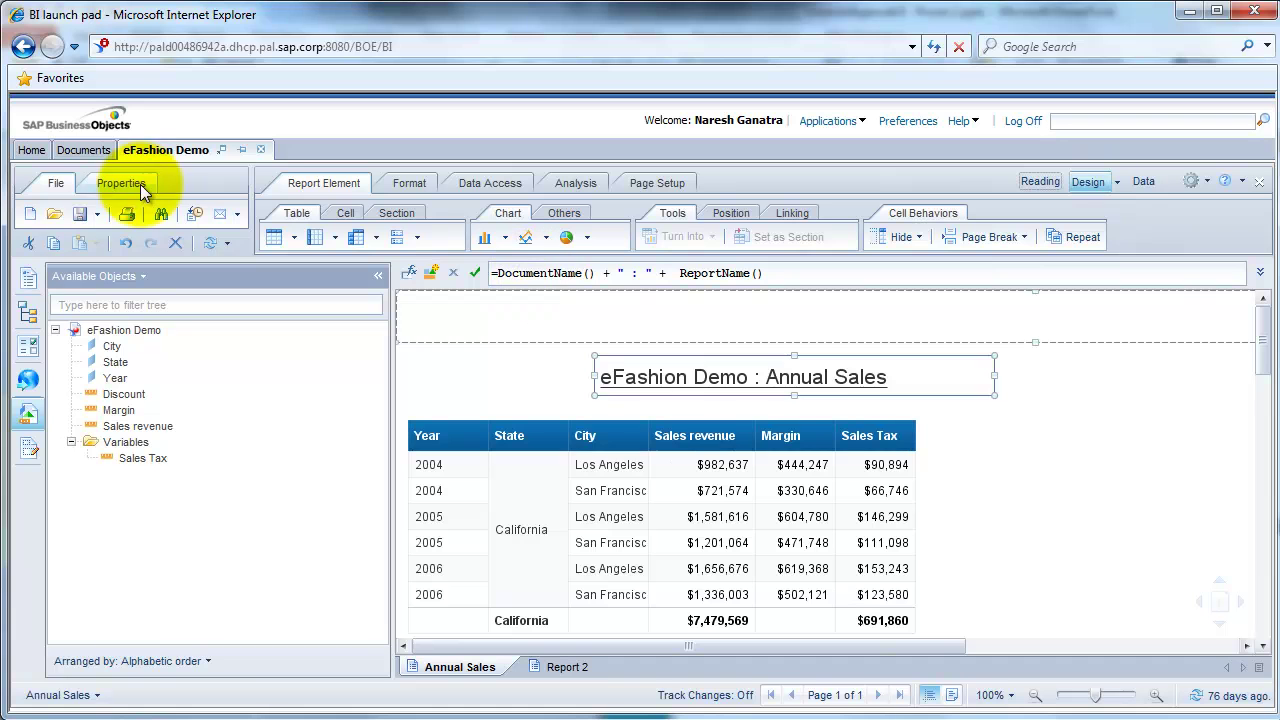
Save the eFashion Demo document and open its data provider query for editing.
left_click(79, 213)
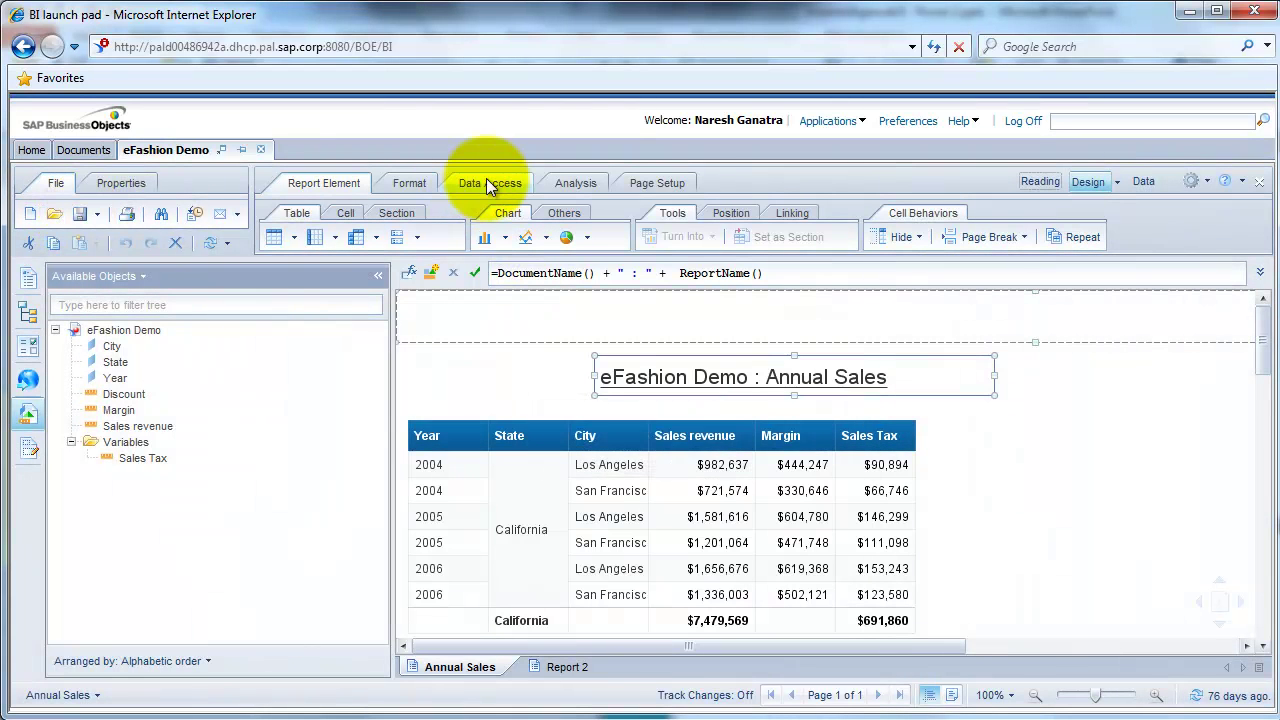
left_click(486, 180)
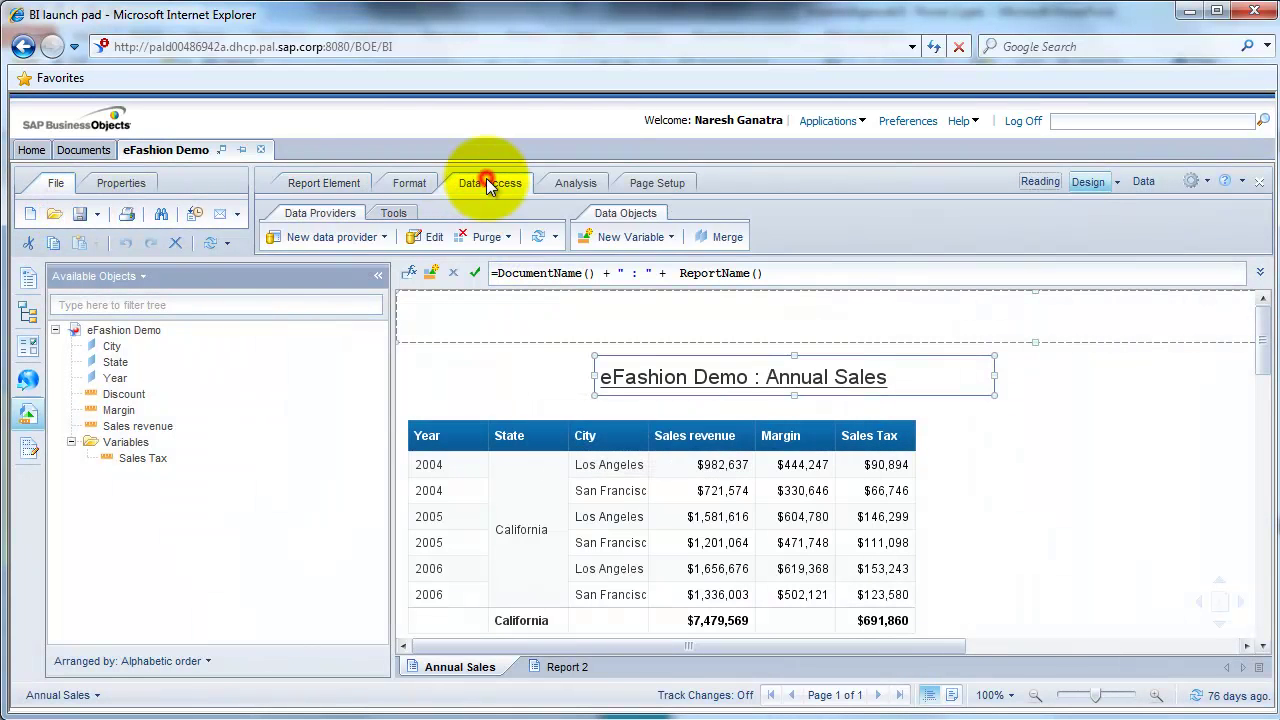
left_click(427, 239)
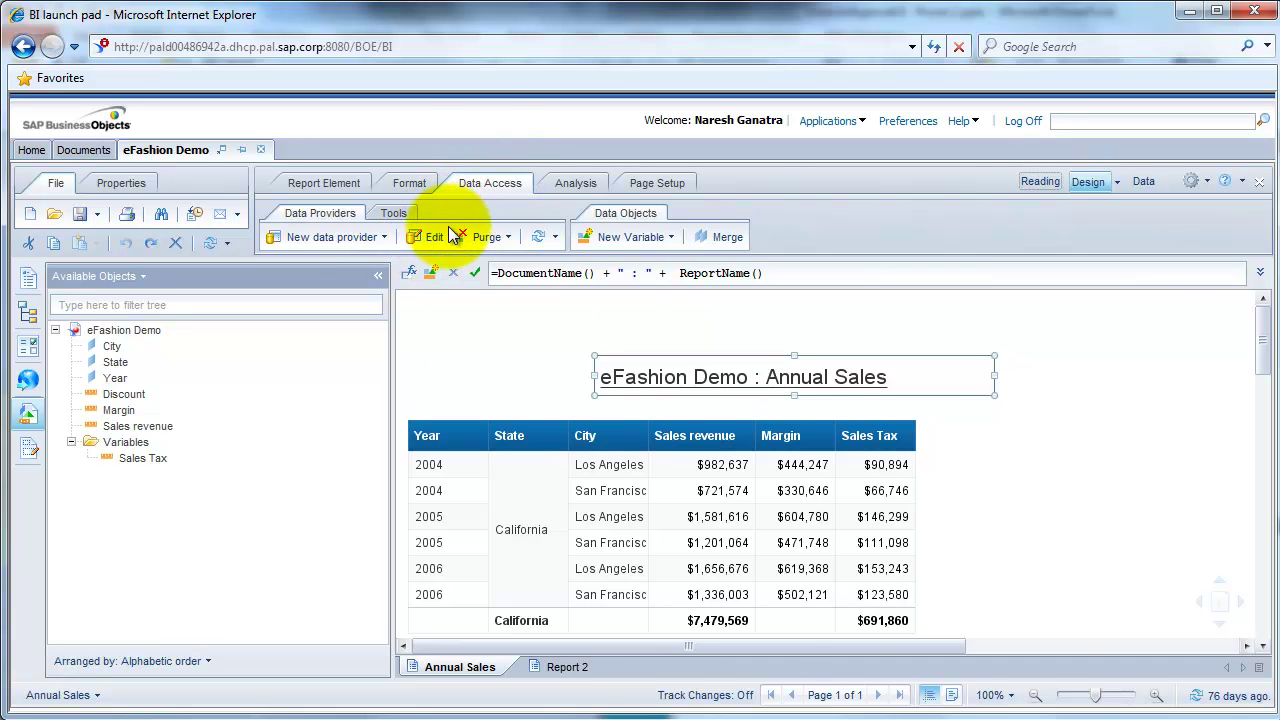
In the Query Panel, rename the Query 1 tab to 'Sales'.
left_click(428, 237)
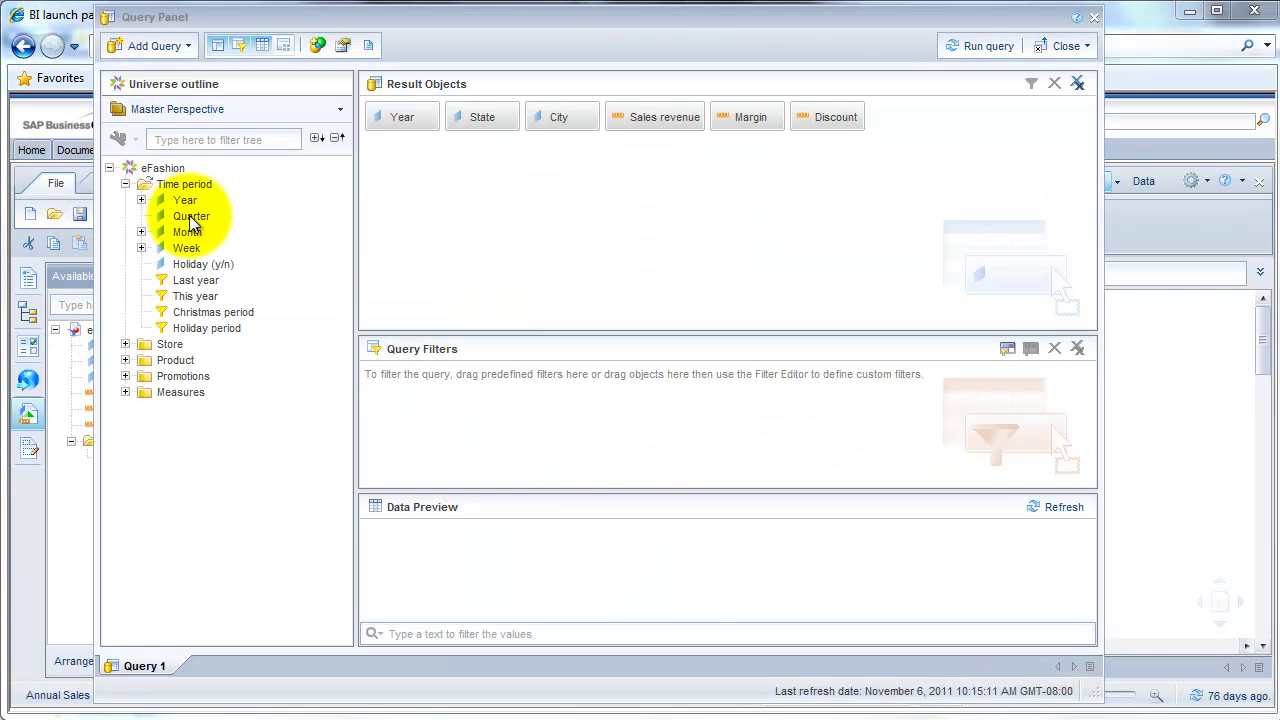
mouse_move(193, 222)
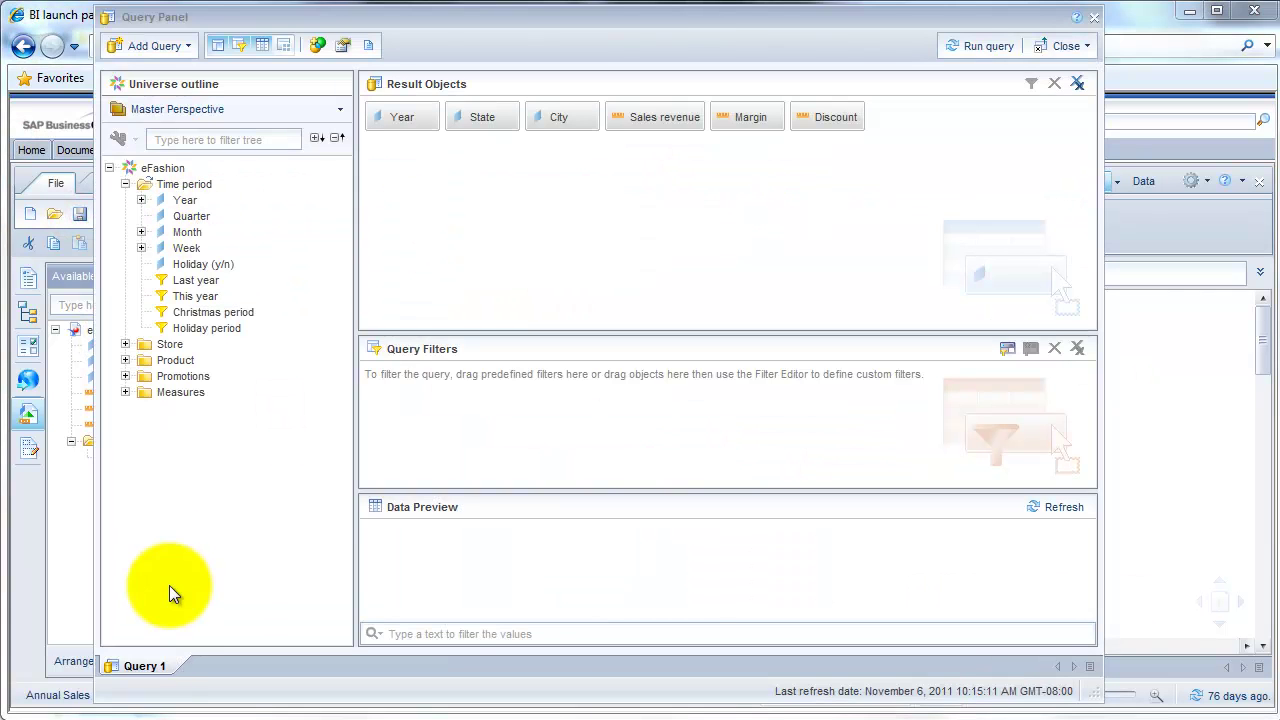
left_click(148, 664)
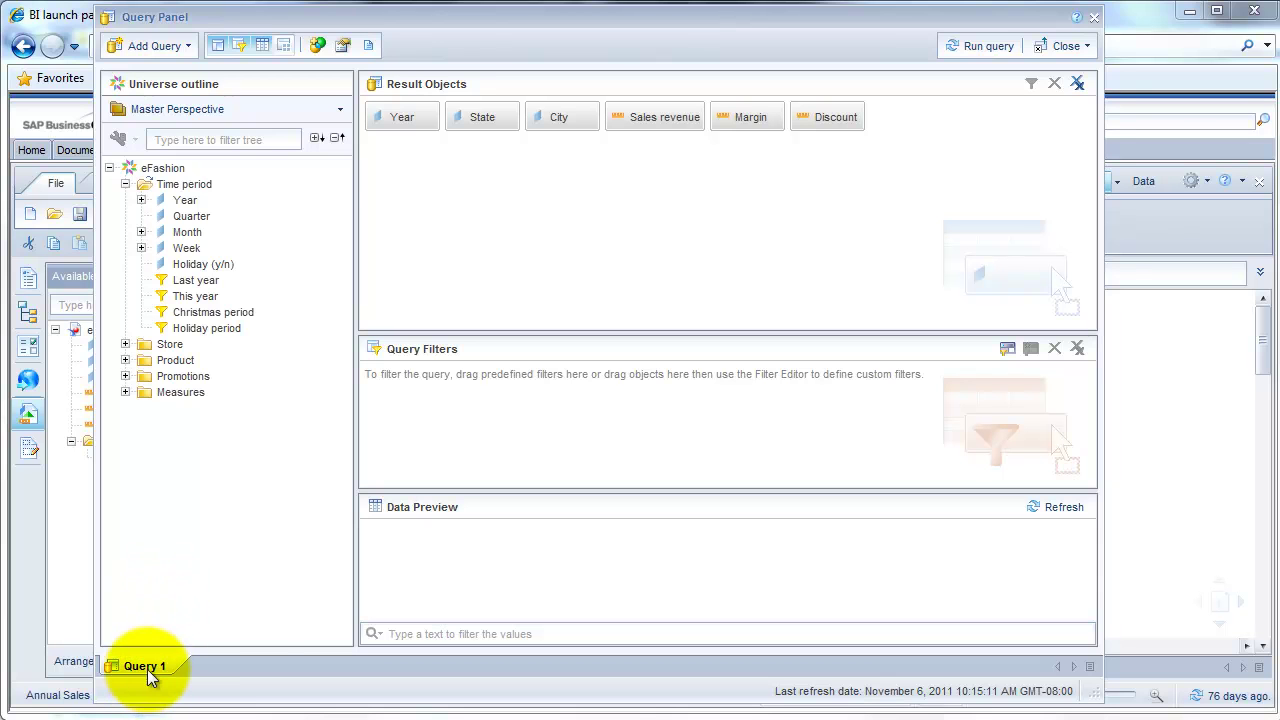
right_click(146, 667)
left_click(245, 567)
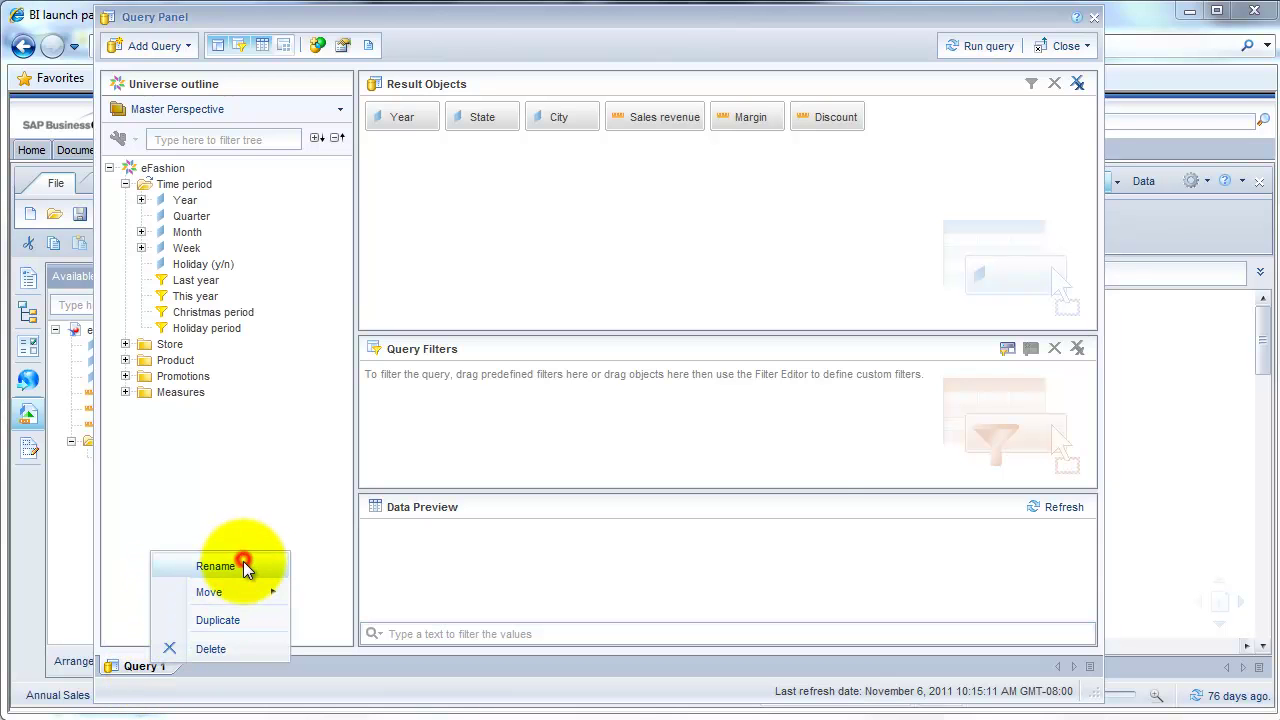
type("Sa")
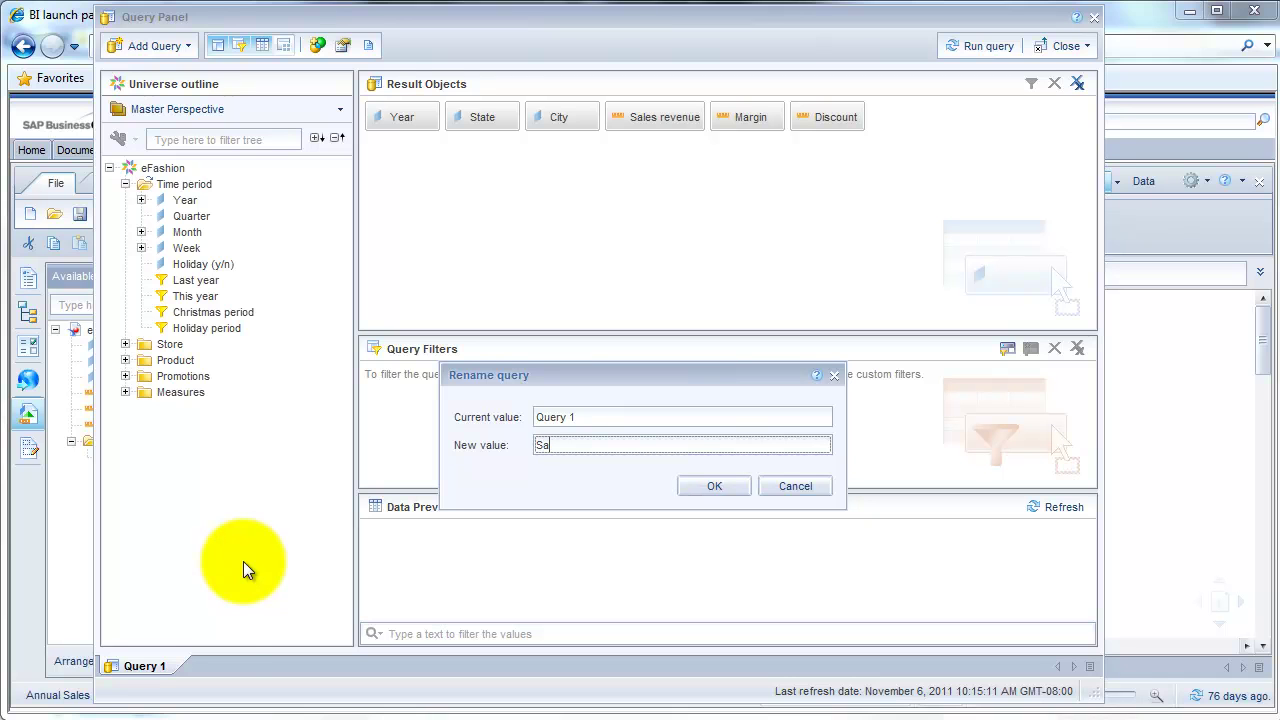
type("les")
key("Return")
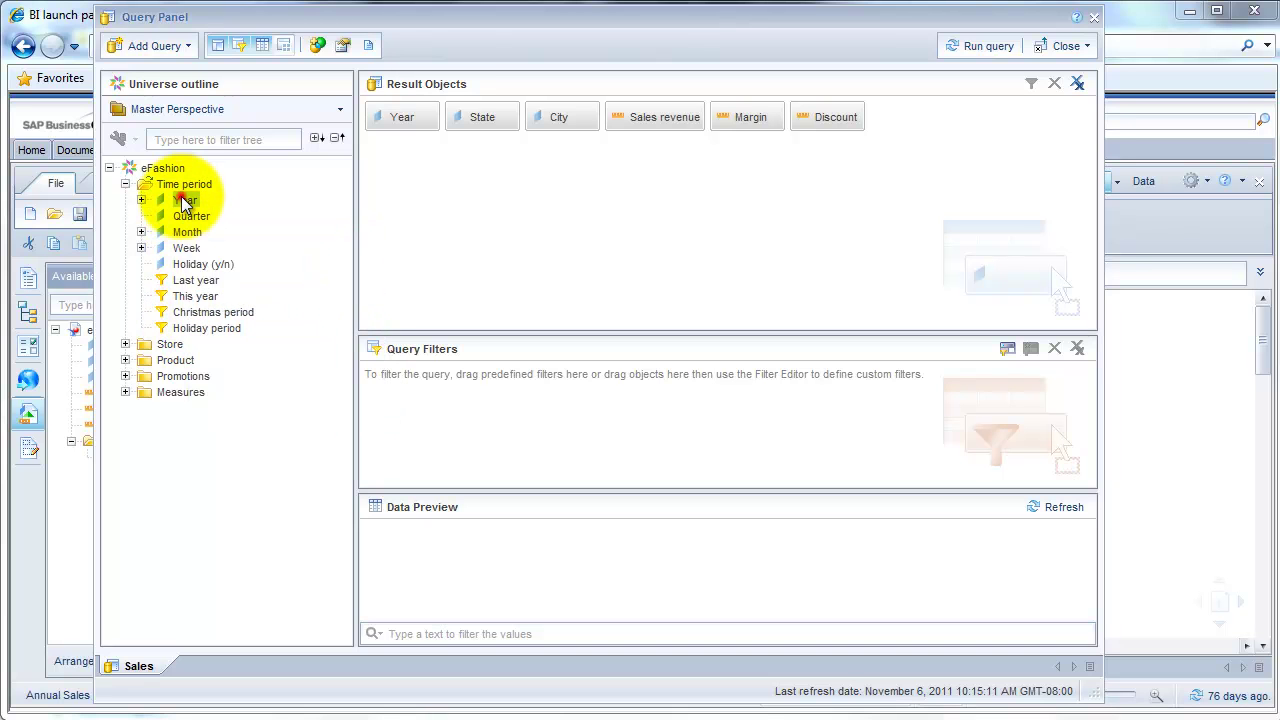
Add a Year 'In list' query filter whose value is set to Prompt ('Enter values for Year').
left_click_drag(185, 203, 417, 388)
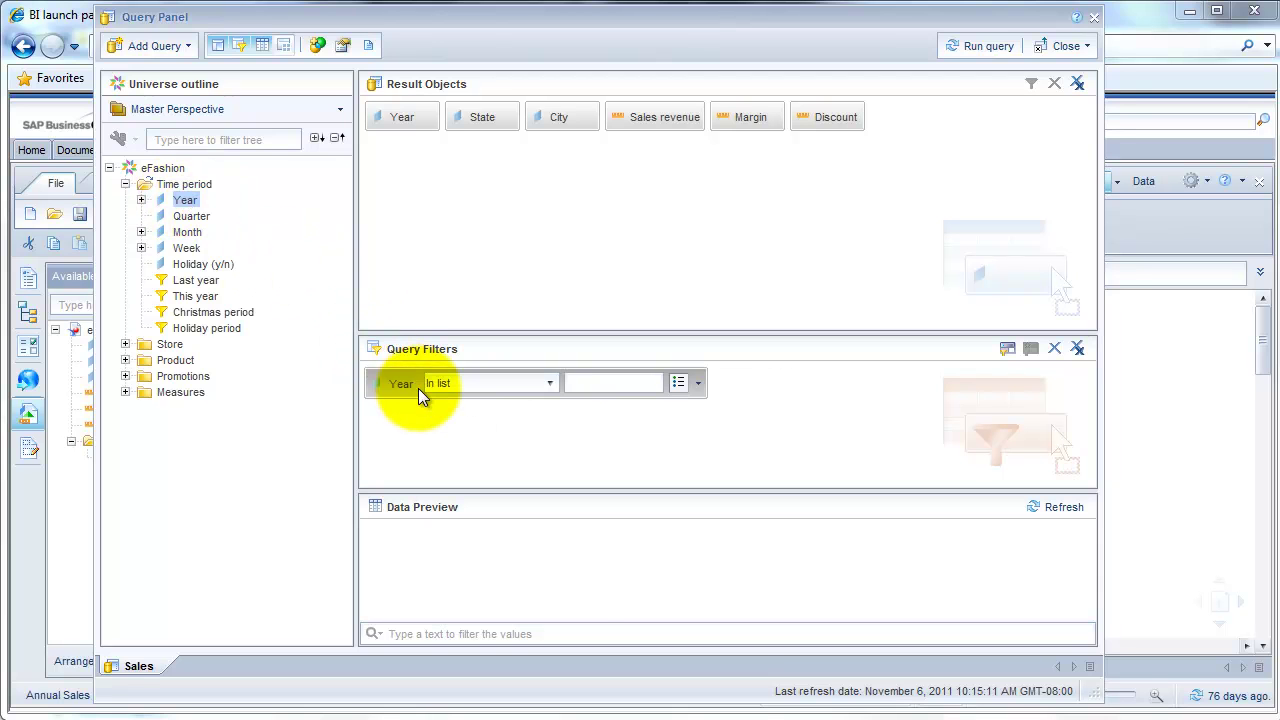
left_click(644, 387)
type("200")
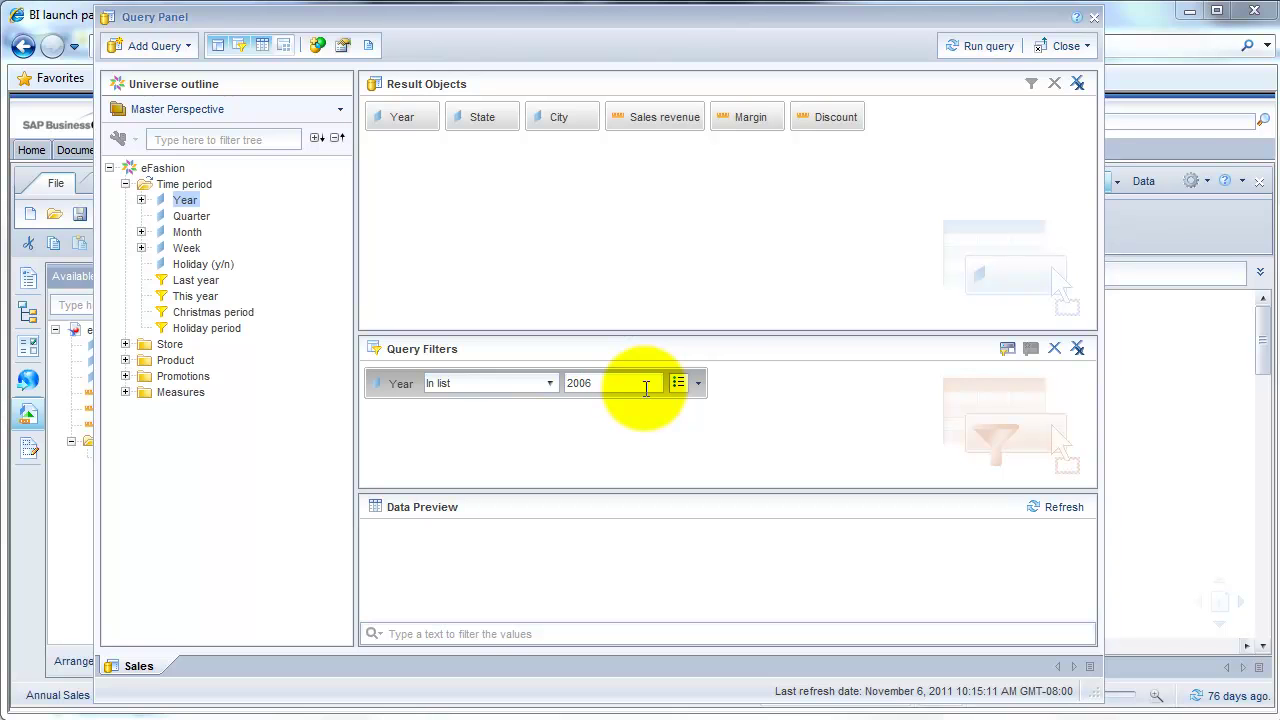
key("BackSpace")
key("BackSpace")
key("BackSpace")
left_click(696, 384)
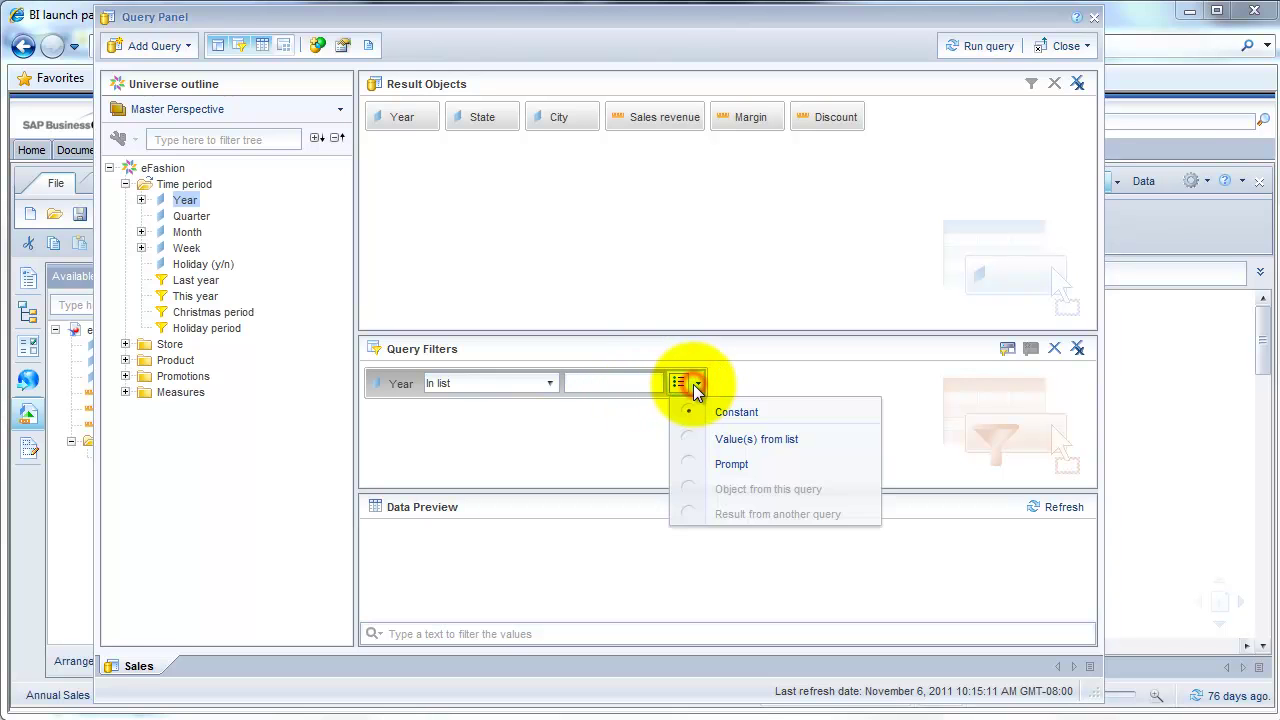
left_click(720, 458)
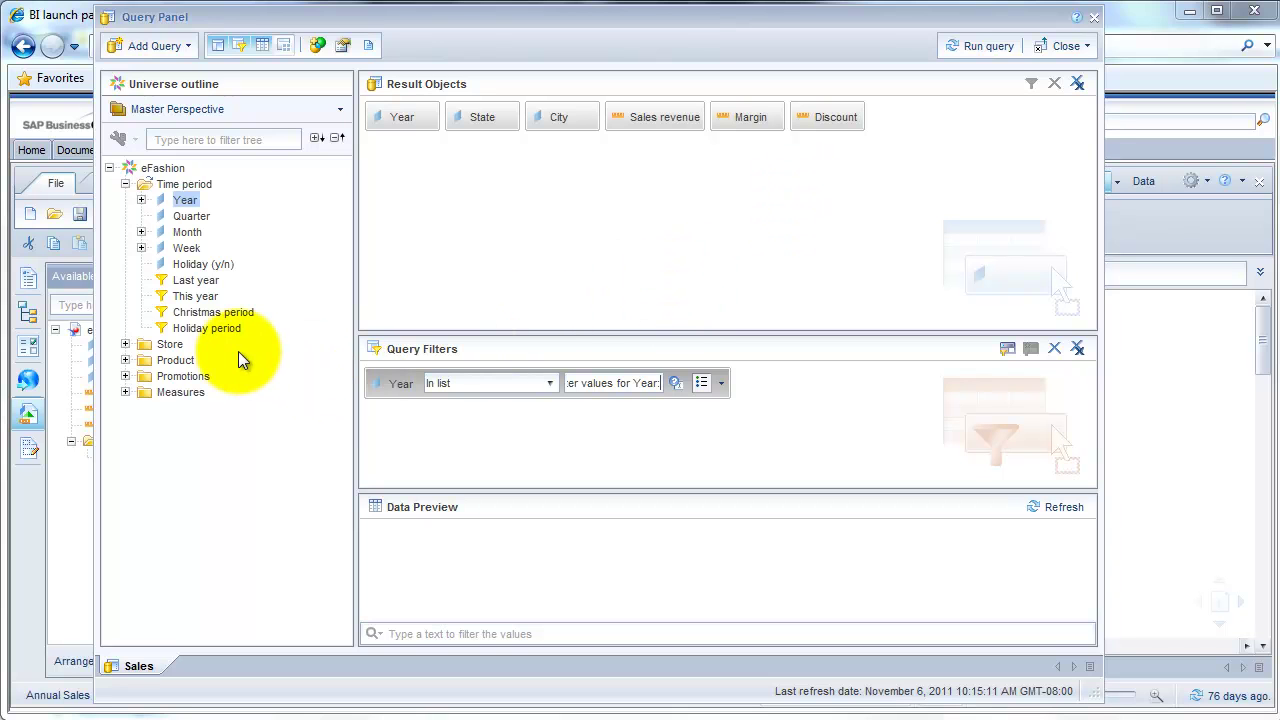
Add Store name to the result objects and run the Sales query for years 2004, 2005 and 2006.
double_click(170, 345)
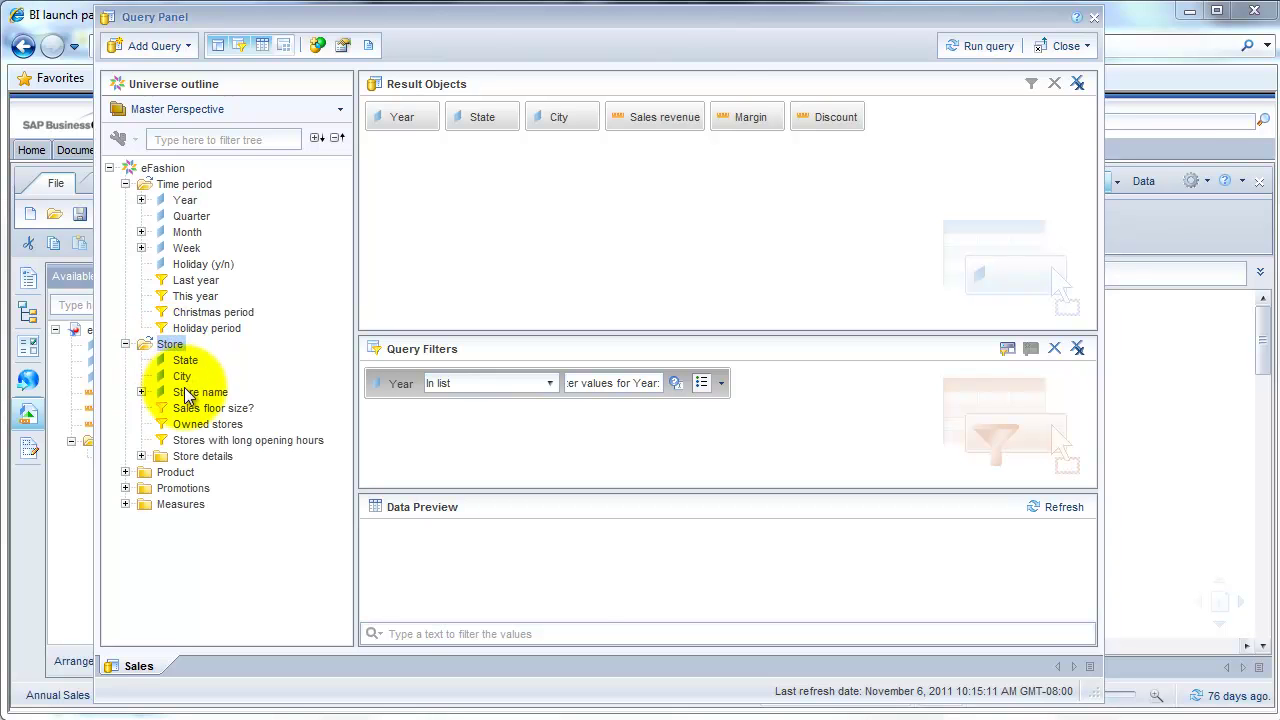
double_click(190, 393)
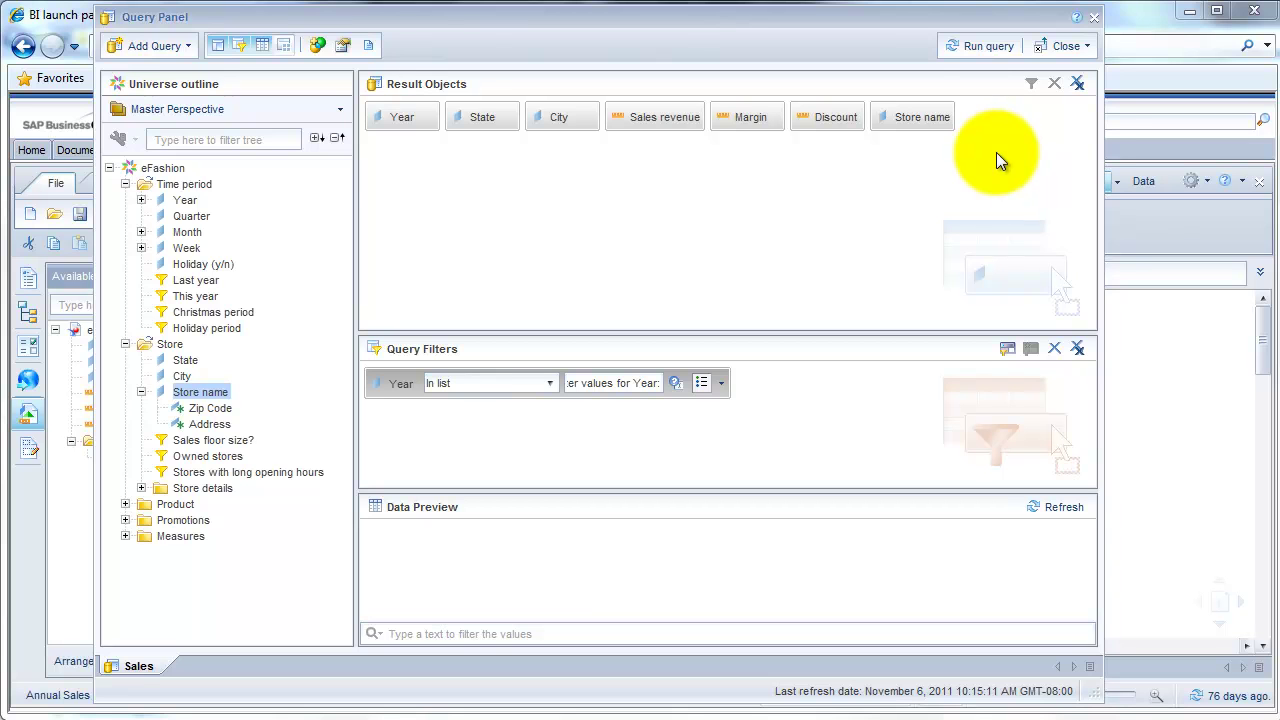
left_click(976, 46)
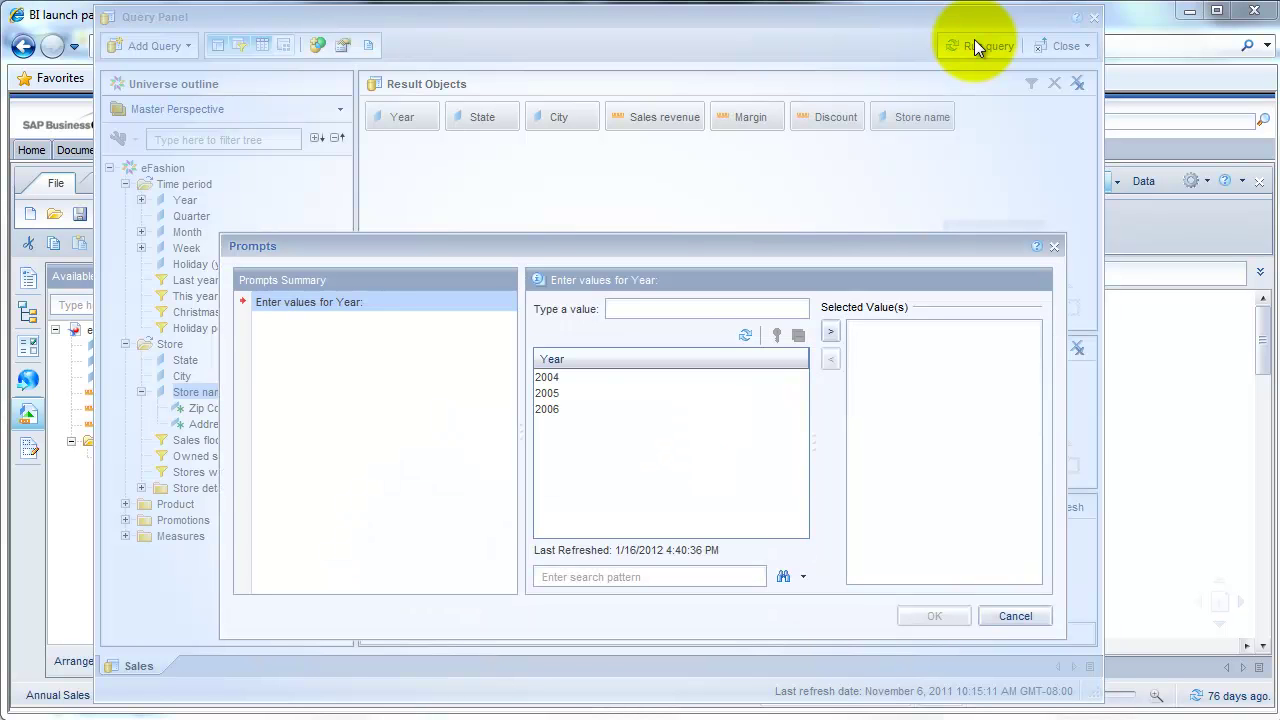
left_click(652, 384)
key("shift+Down")
key("shift+Down")
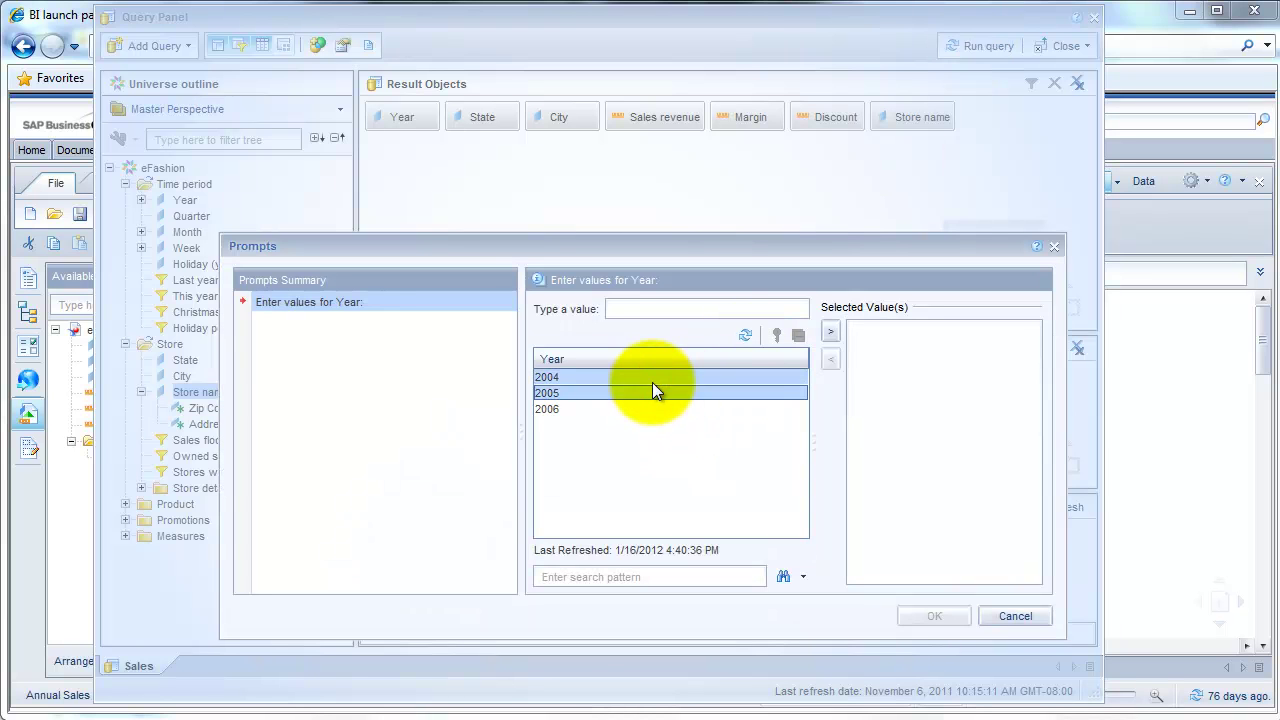
left_click(829, 334)
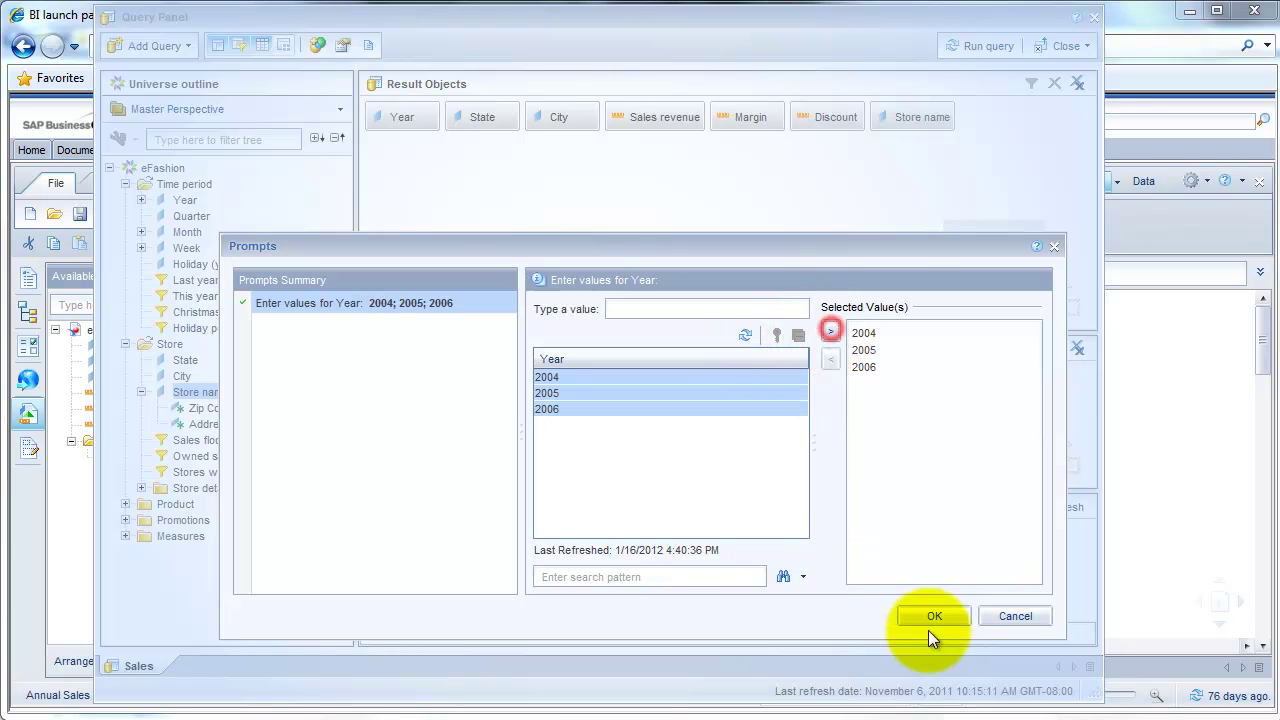
left_click(934, 615)
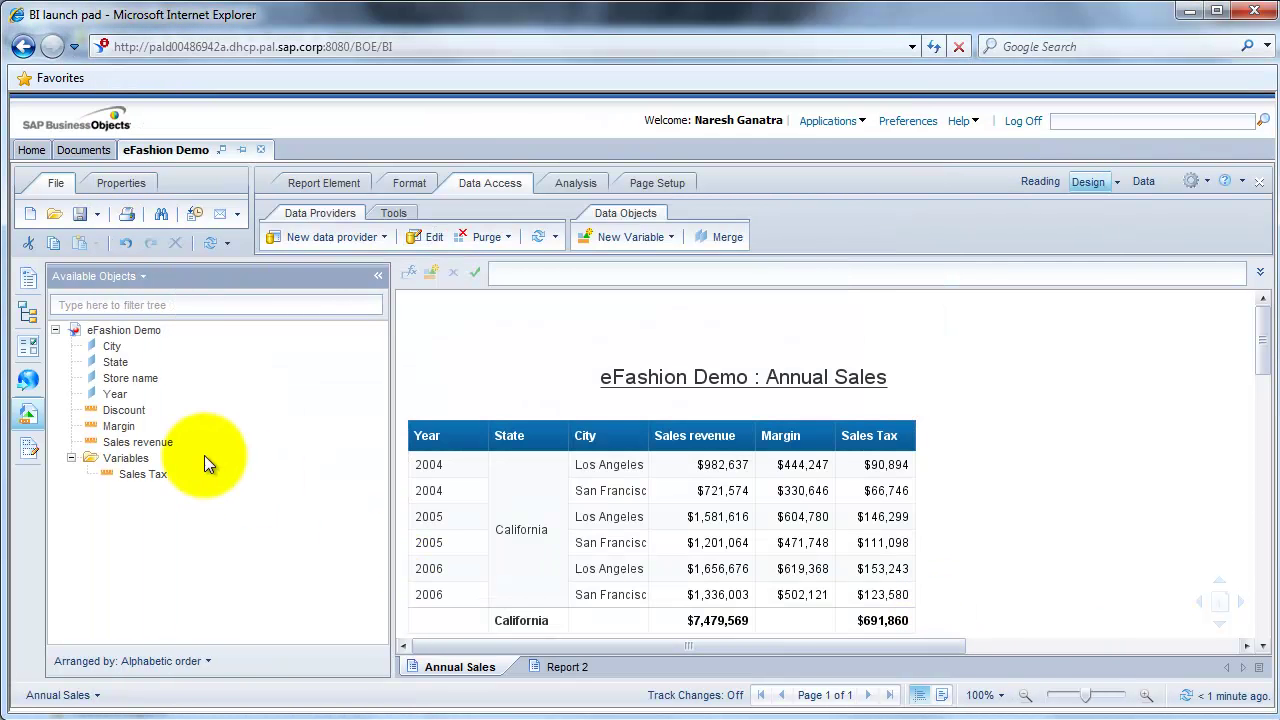
Drop Store name into the Annual Sales table after City, then remove the State column's break.
mouse_move(122, 387)
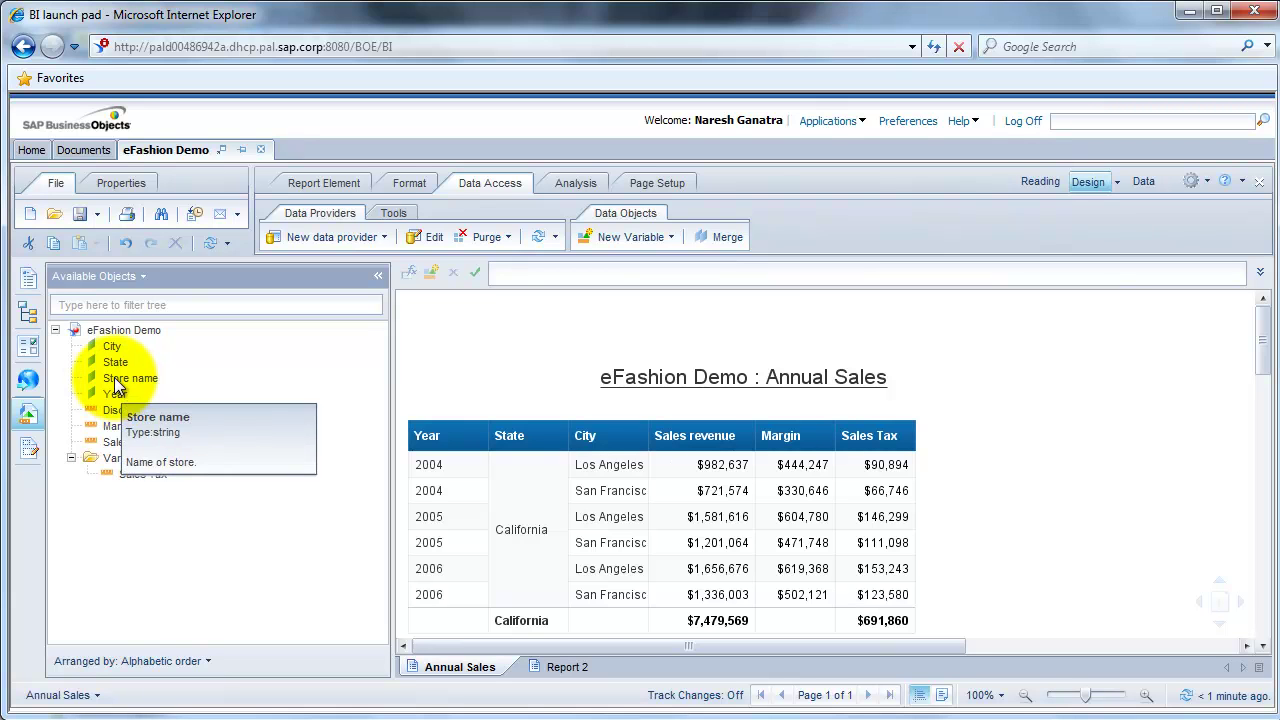
left_click_drag(115, 380, 643, 468)
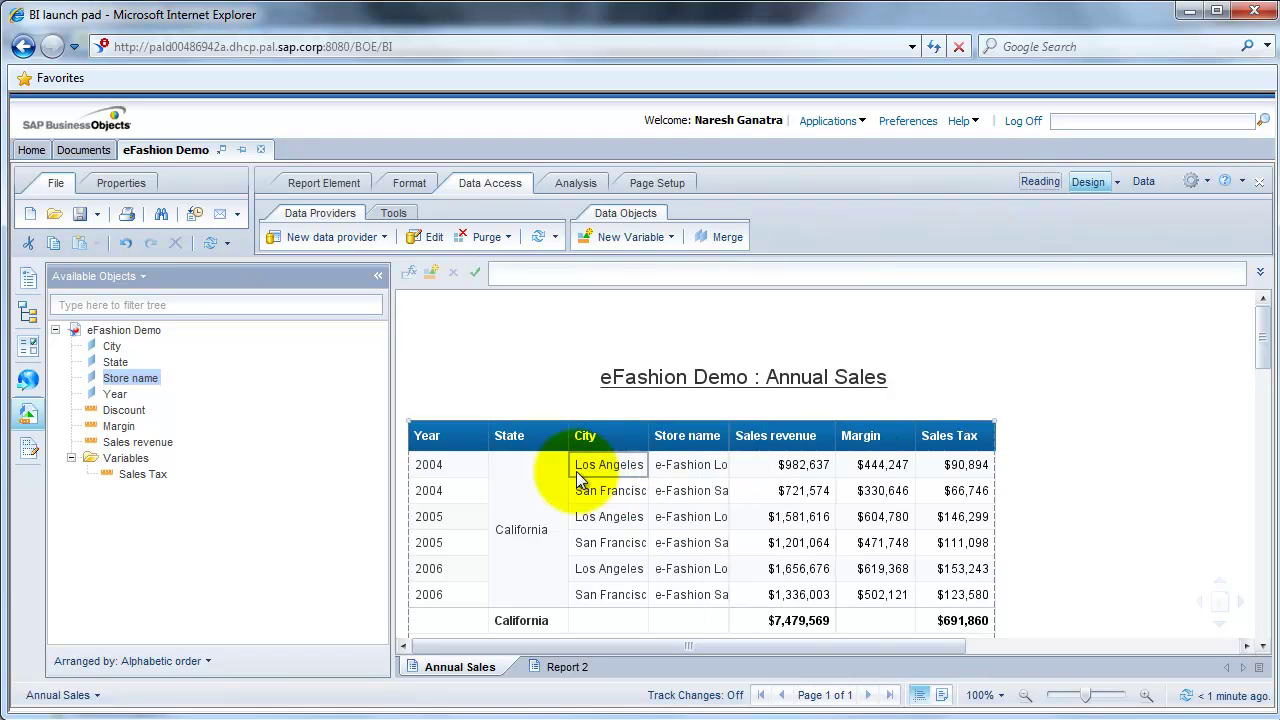
left_click(522, 480)
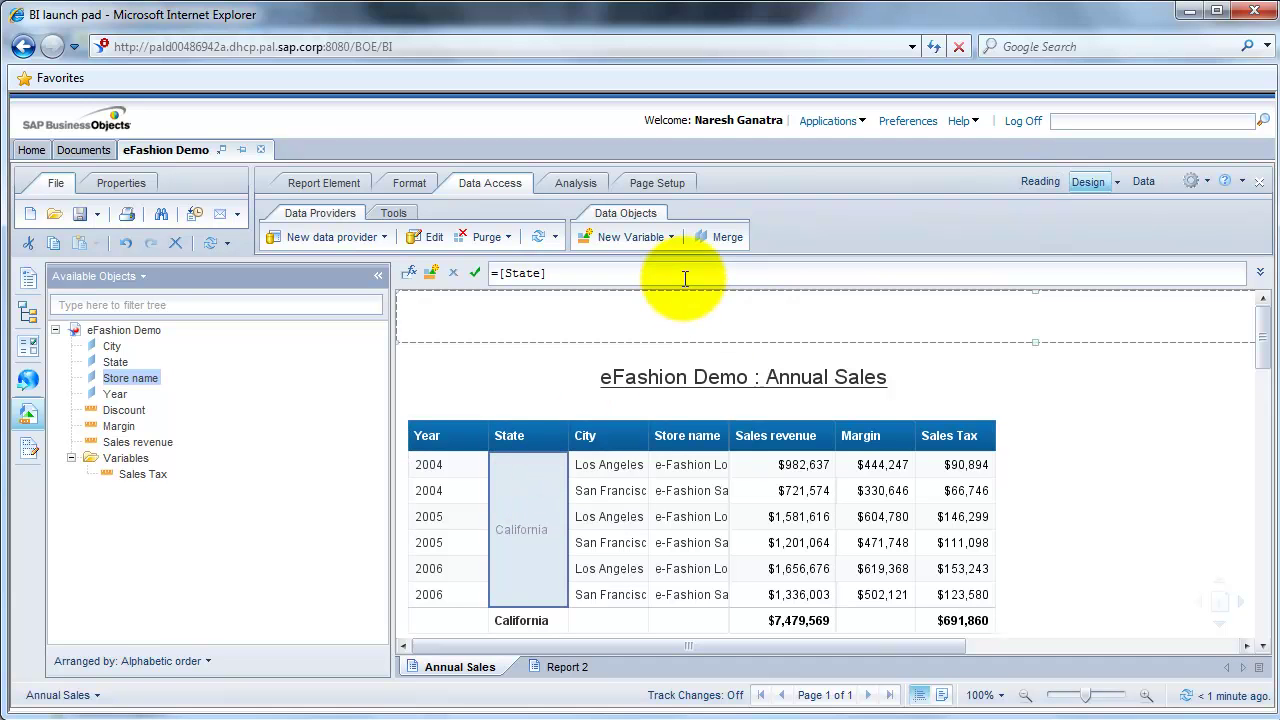
left_click(312, 186)
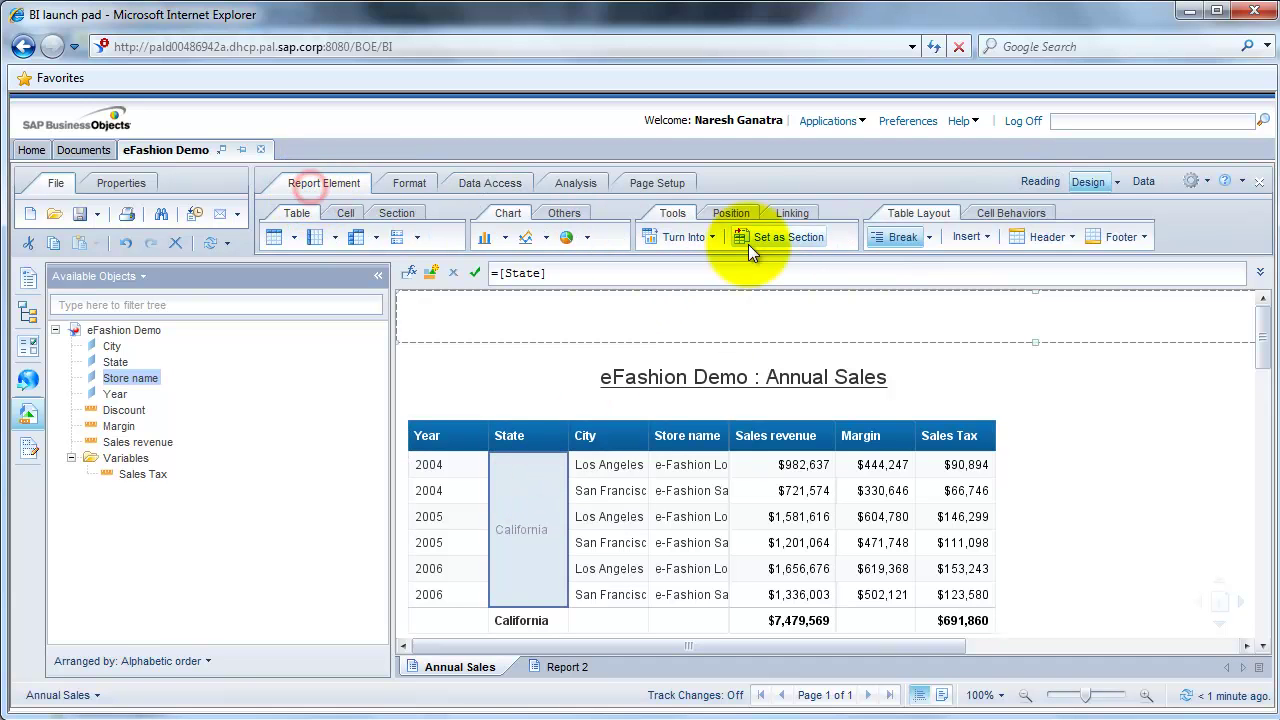
left_click(930, 236)
left_click(936, 292)
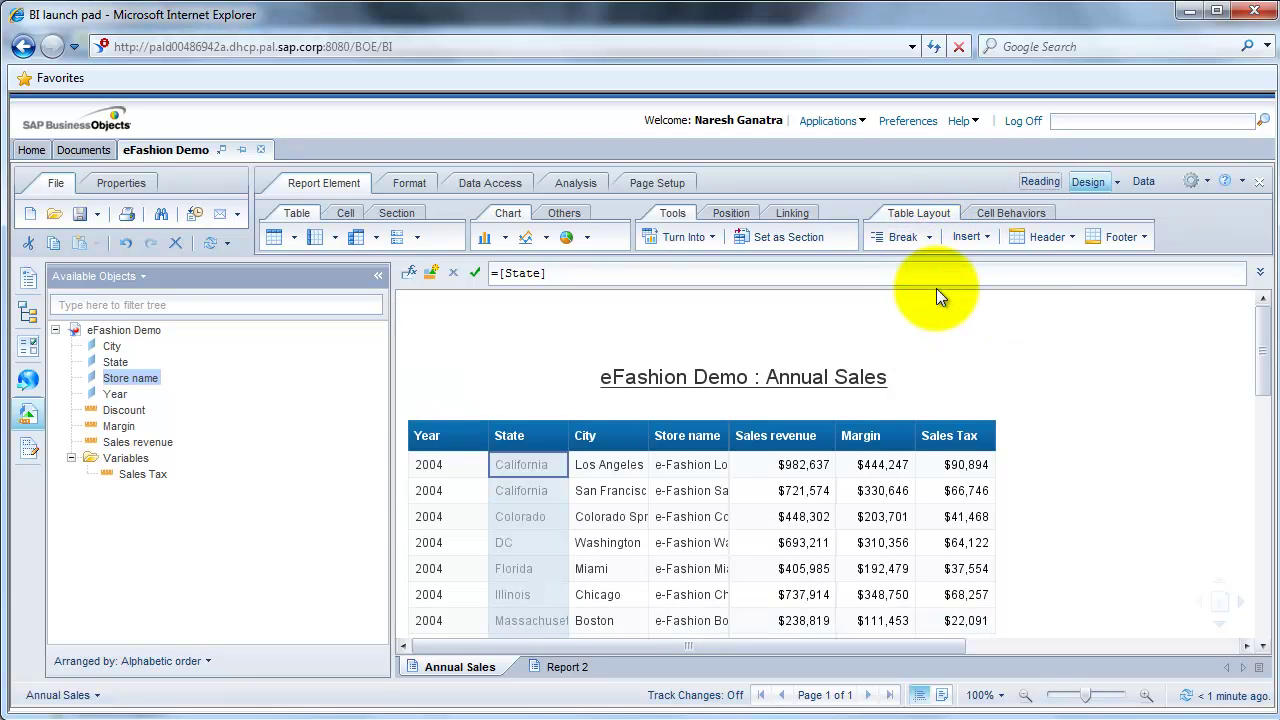
Sort the Annual Sales table by the State column in ascending order.
left_click(1023, 311)
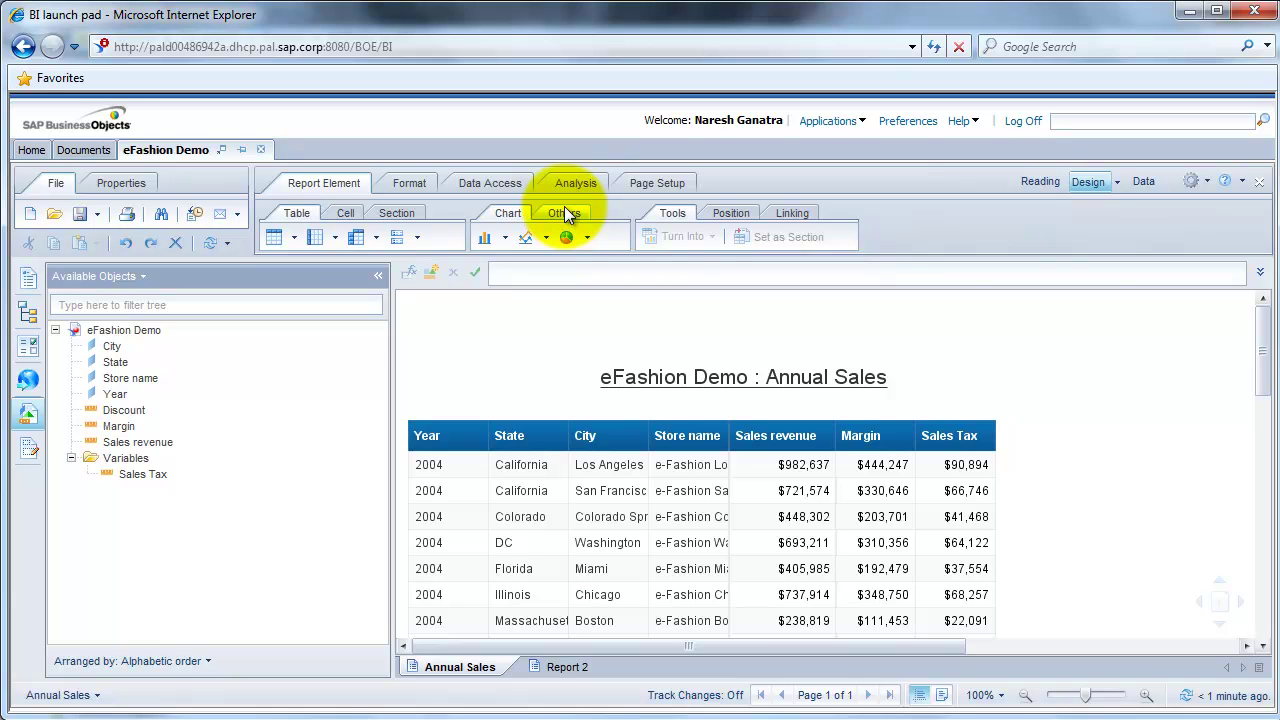
left_click(516, 463)
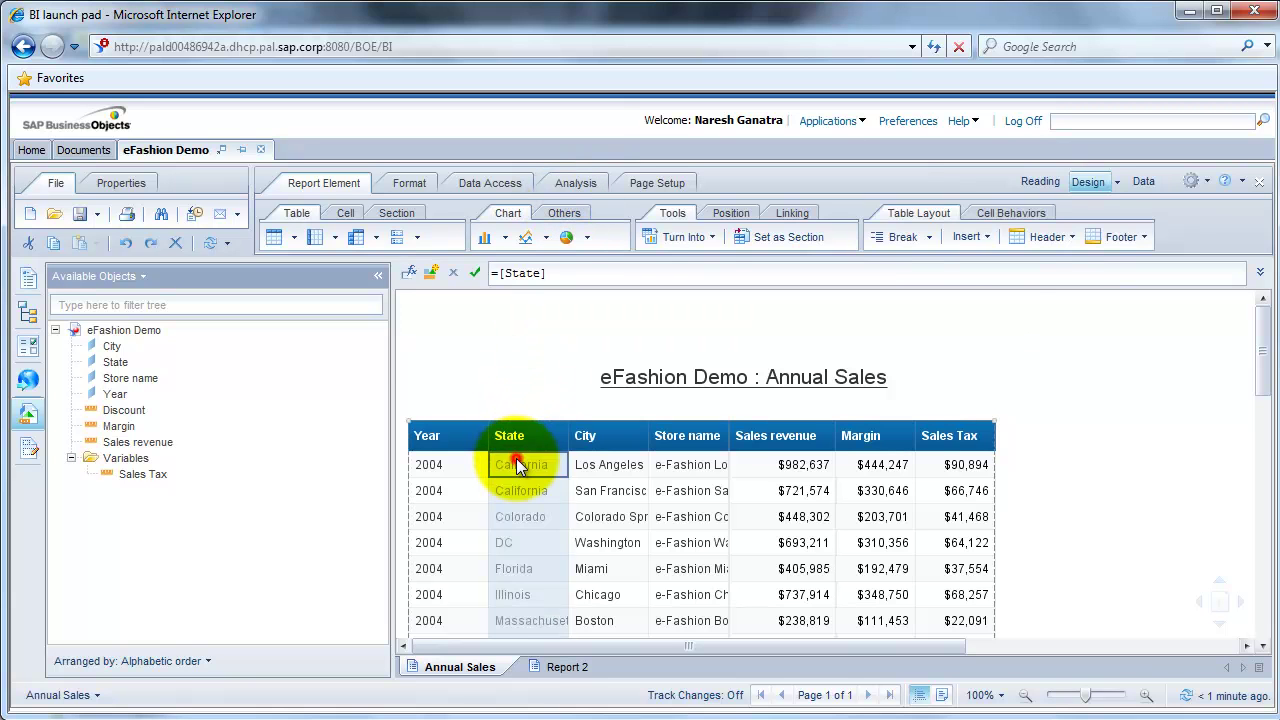
left_click(575, 183)
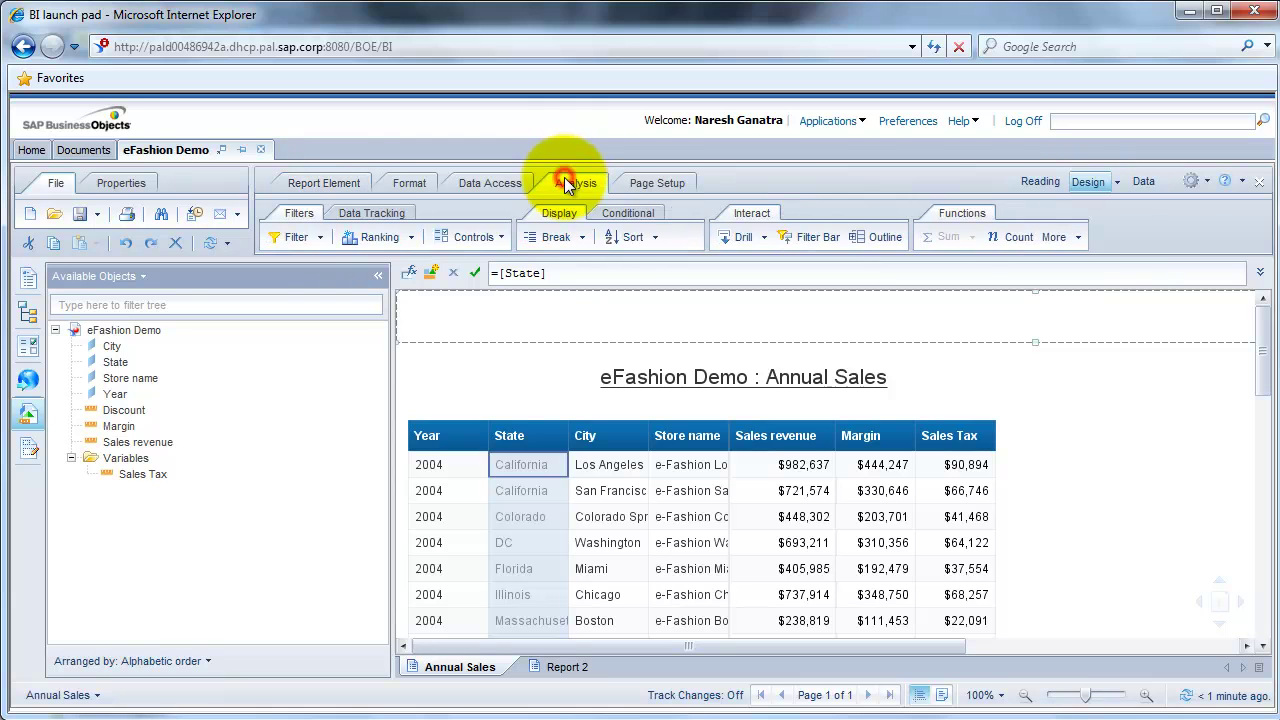
left_click(624, 241)
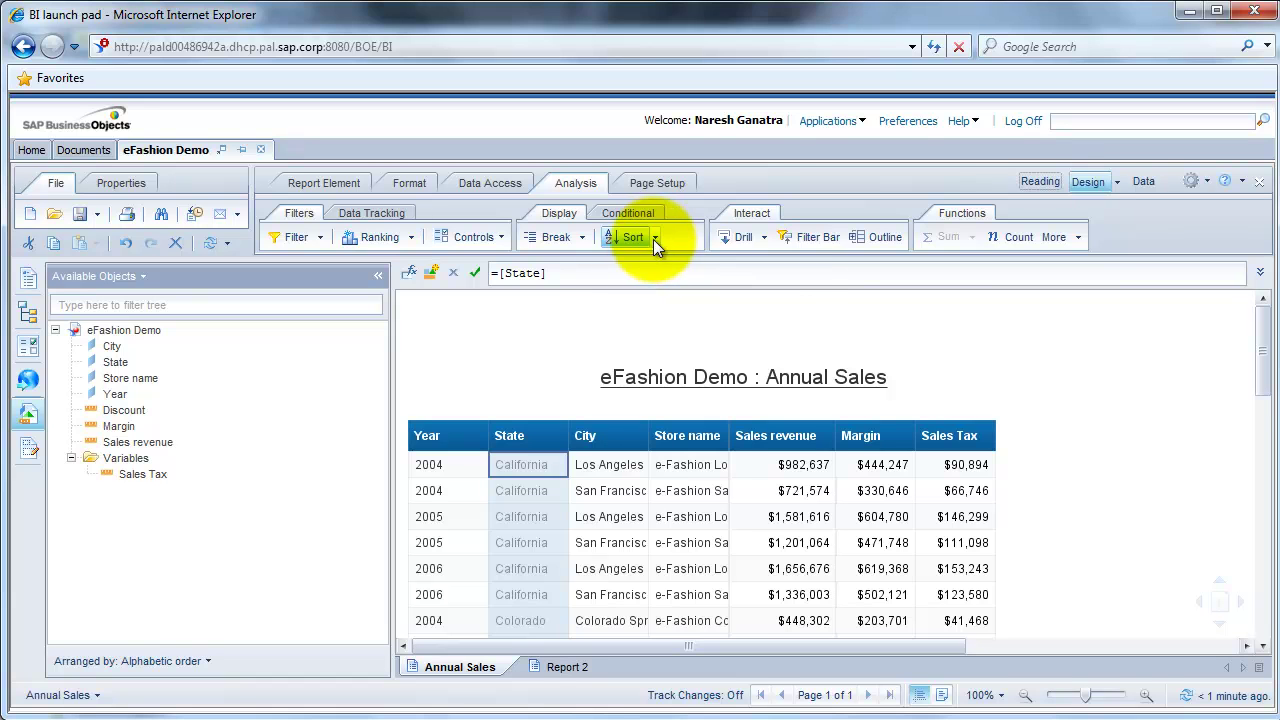
left_click(653, 239)
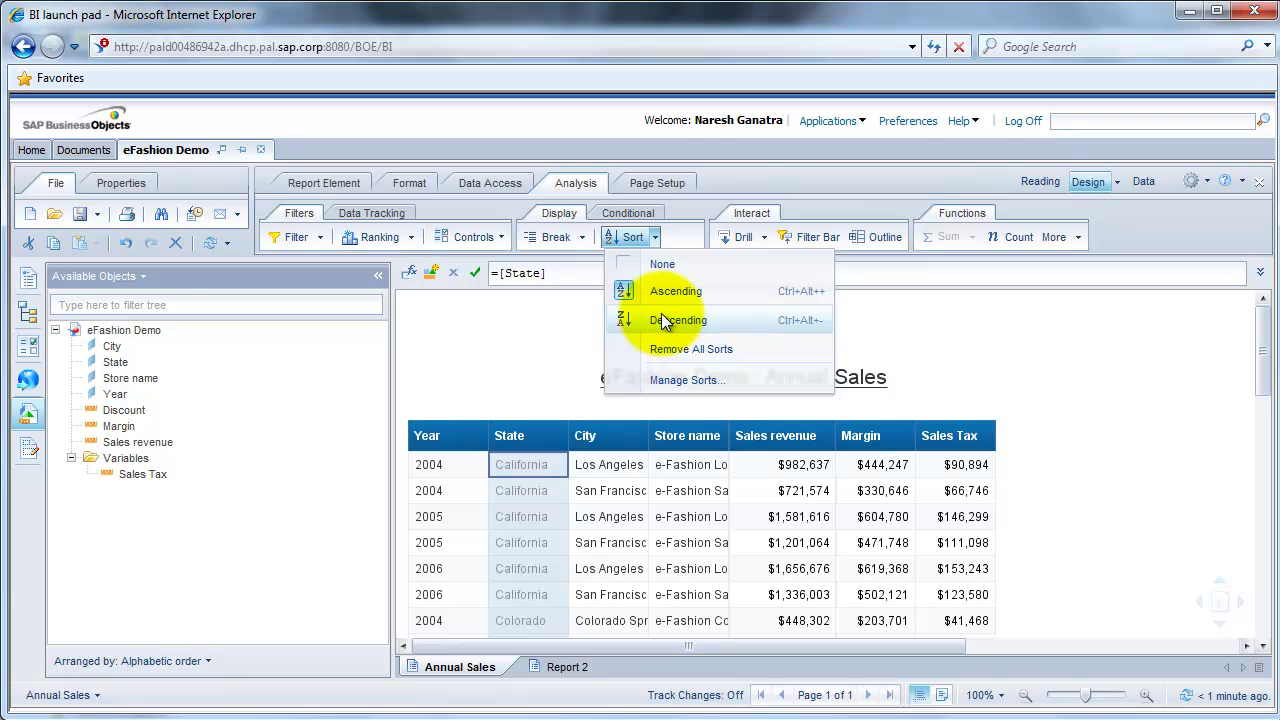
left_click(584, 343)
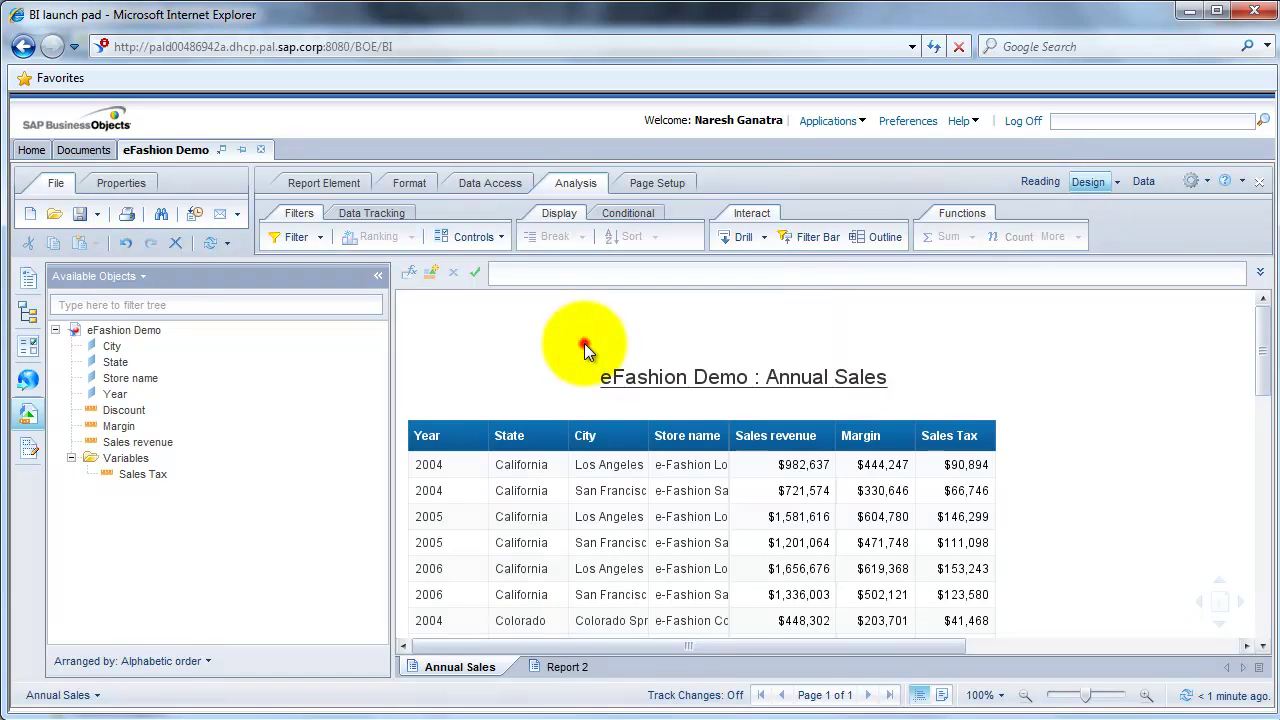
Select the City column and bring up the Manage Sorts dialog.
left_click(579, 490)
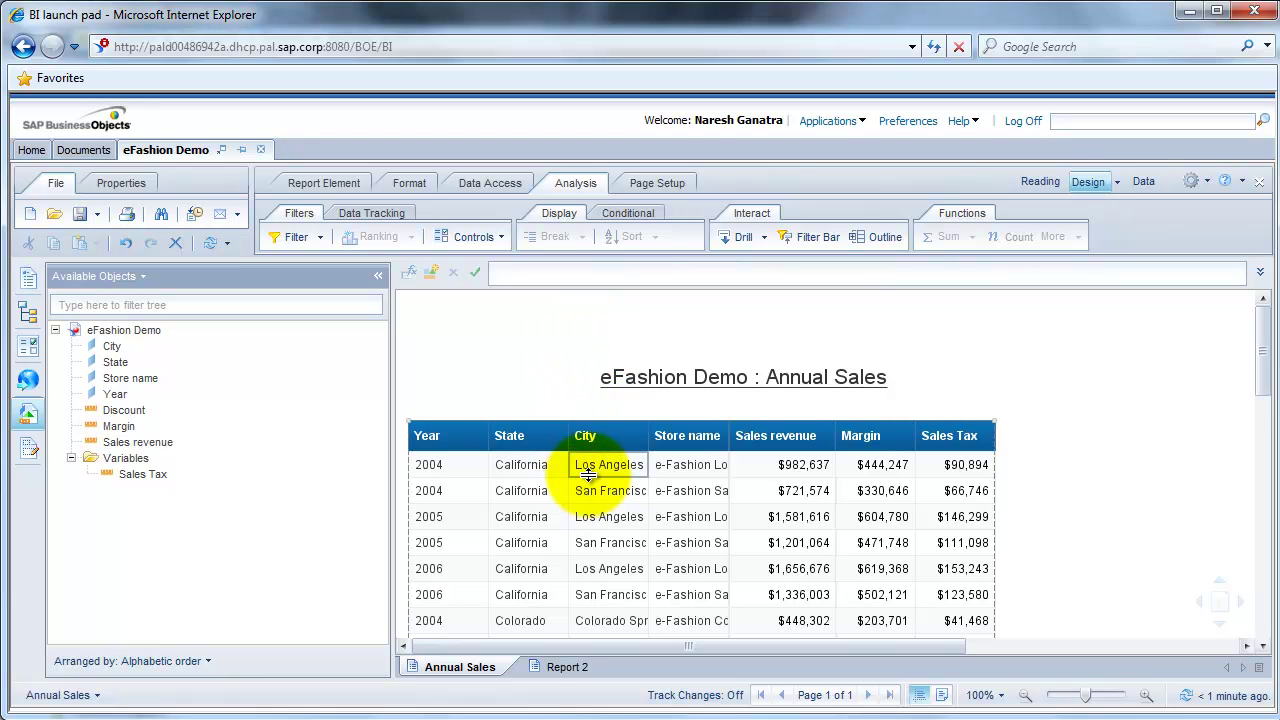
left_click(587, 474)
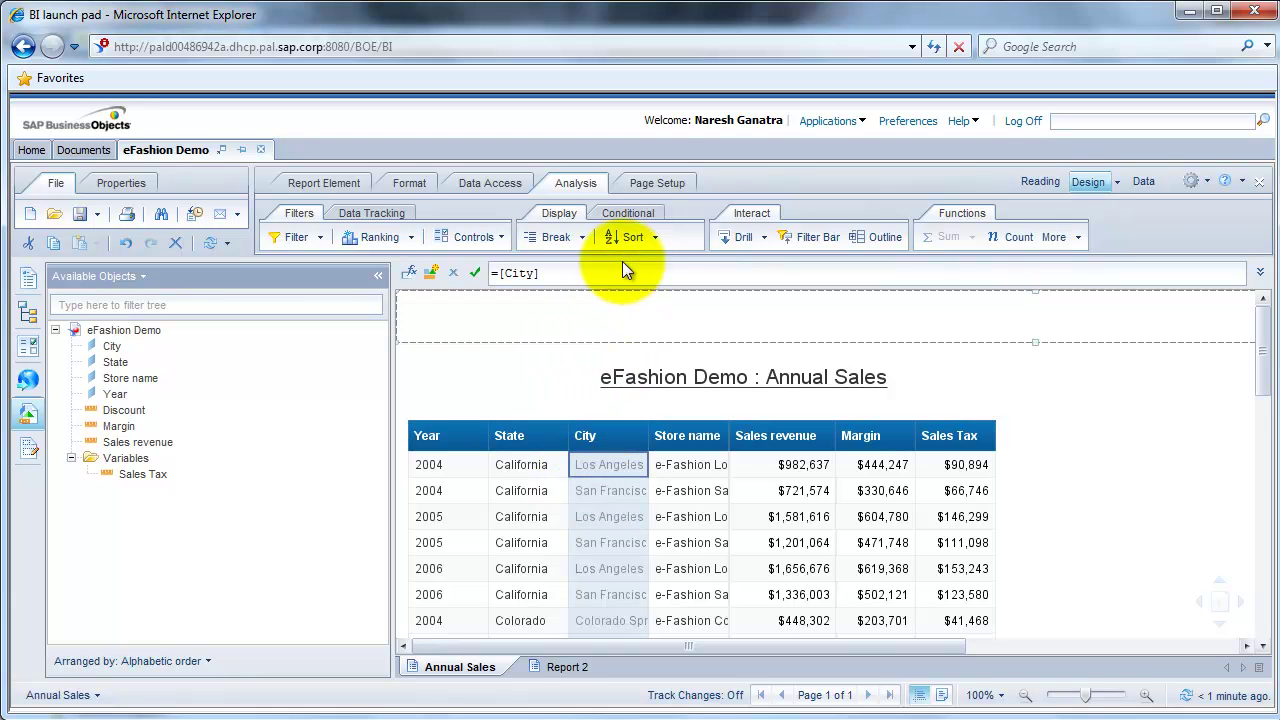
left_click(656, 239)
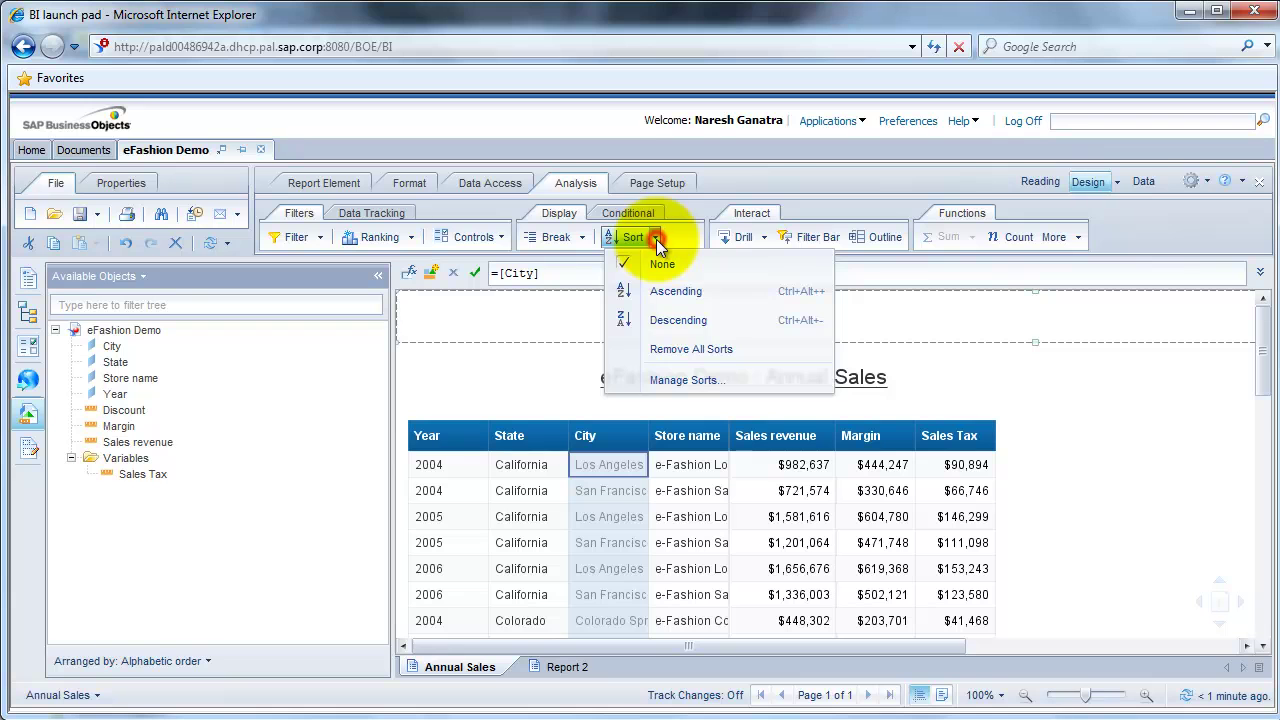
left_click(672, 375)
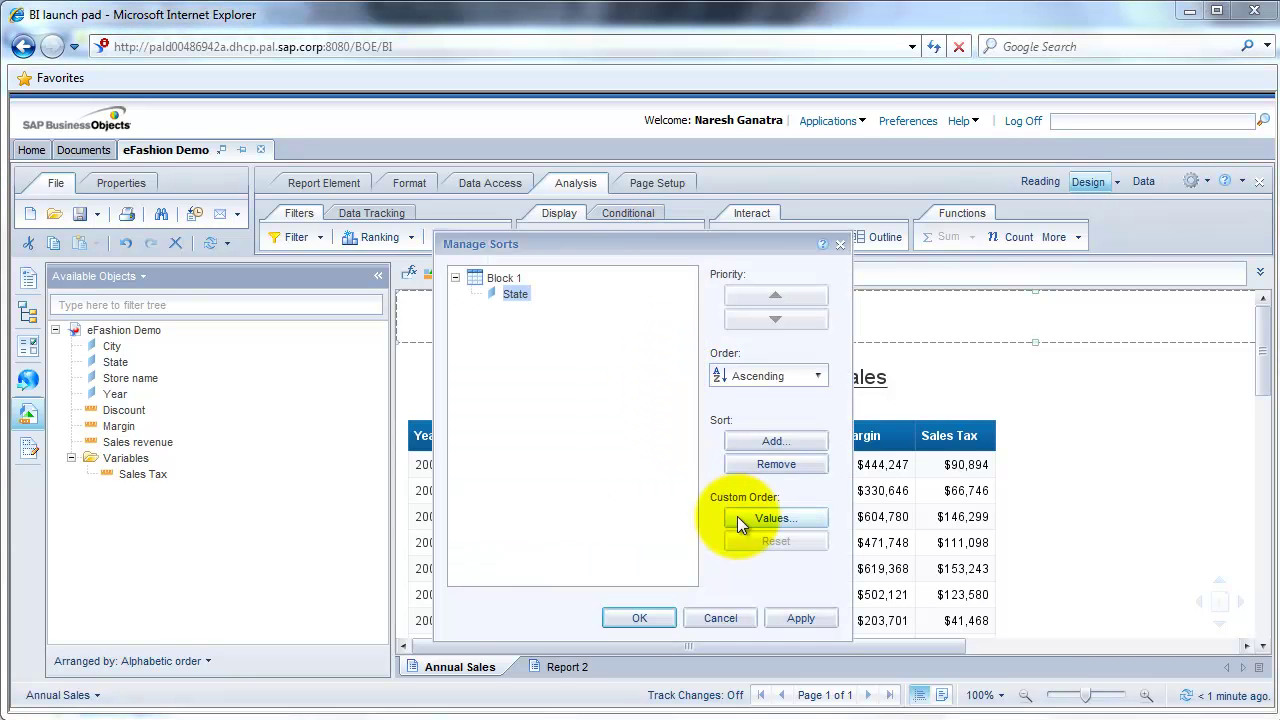
Add City as an ascending sort placed below State in priority and apply it.
left_click(781, 441)
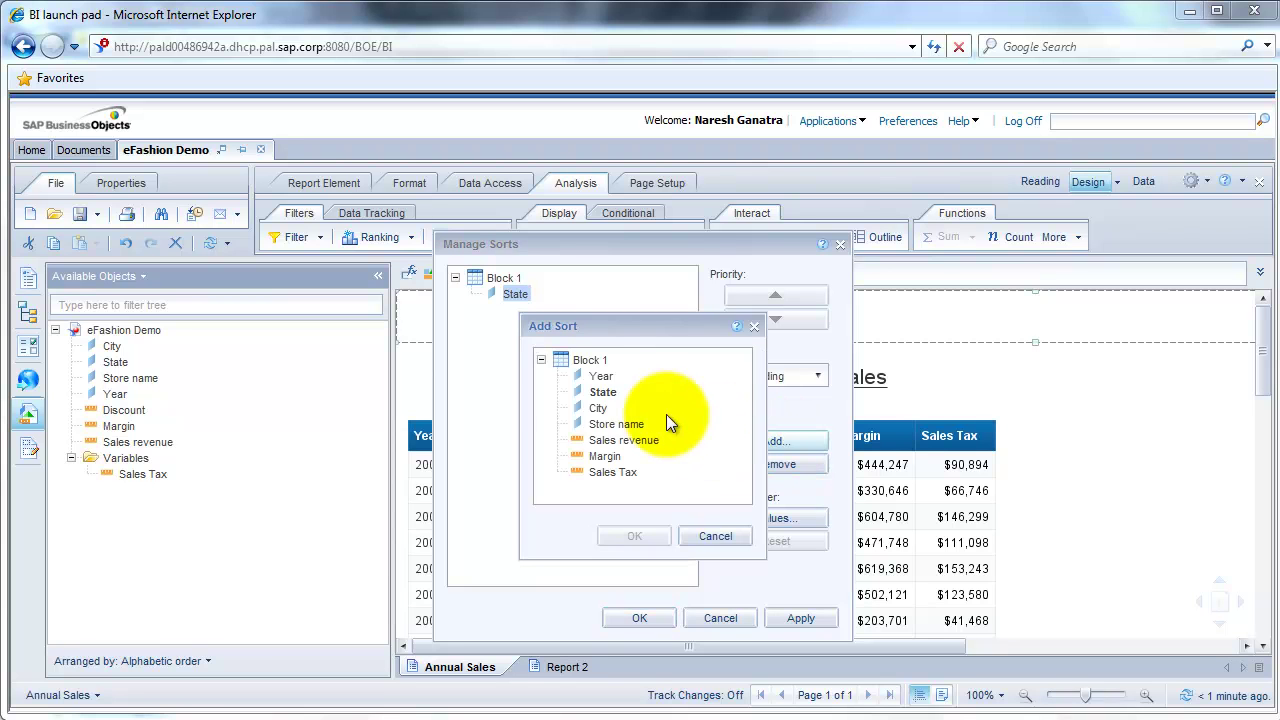
left_click(583, 407)
left_click(618, 534)
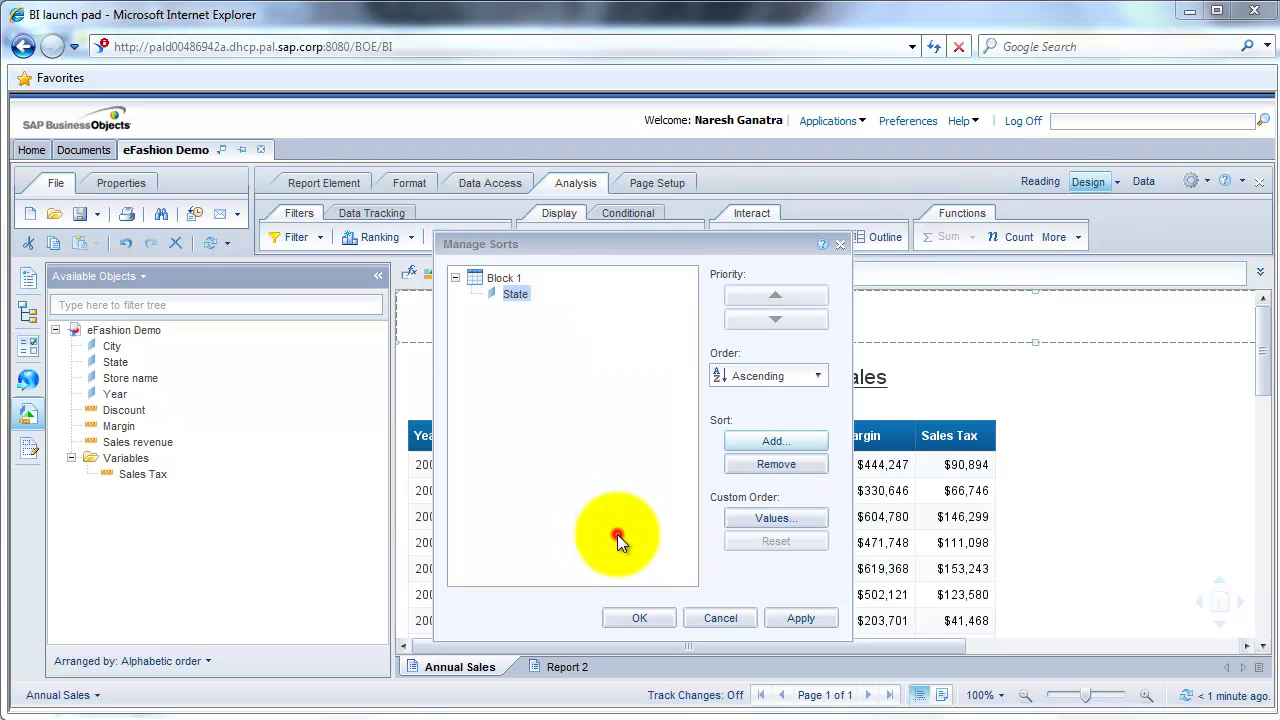
left_click(754, 379)
left_click(755, 385)
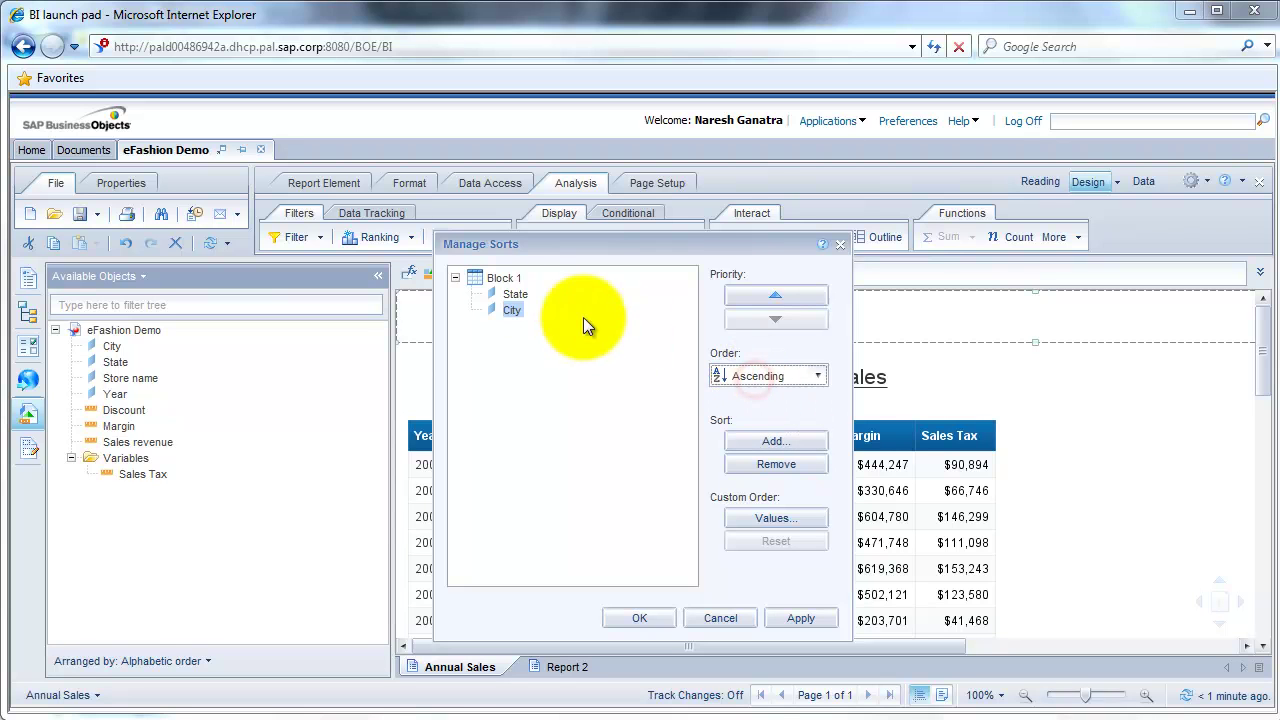
left_click(521, 297)
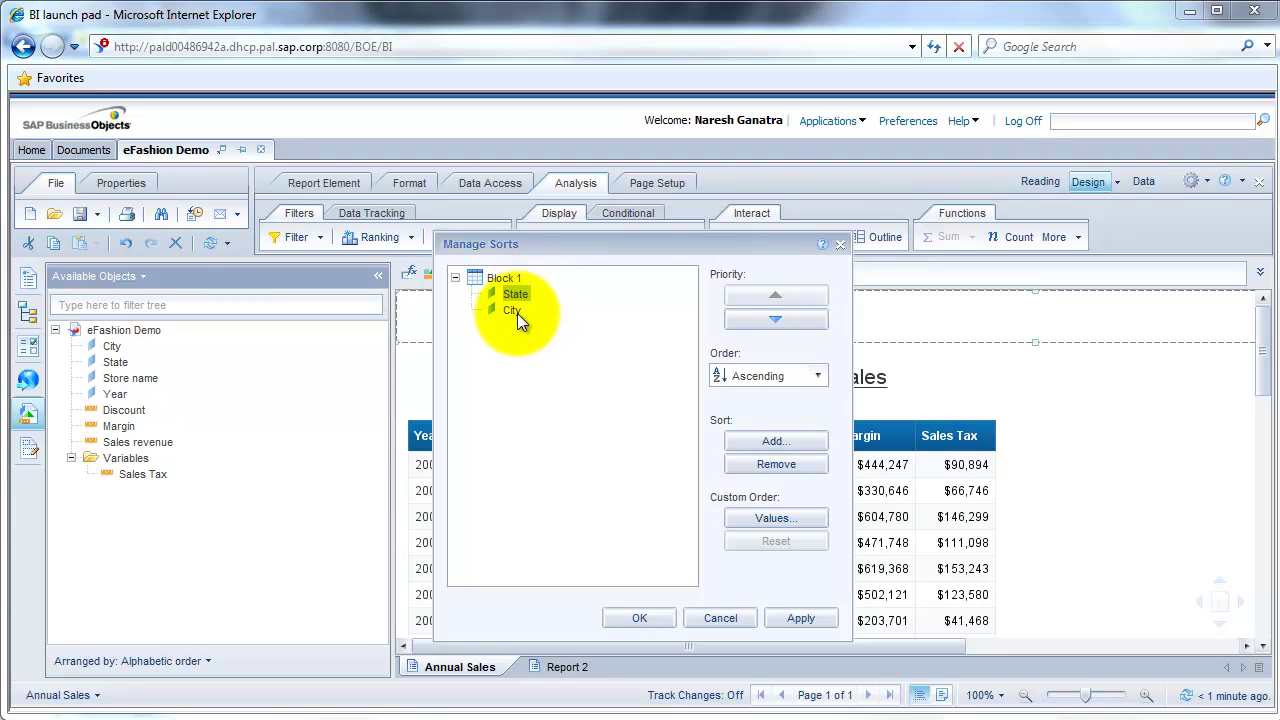
left_click(515, 312)
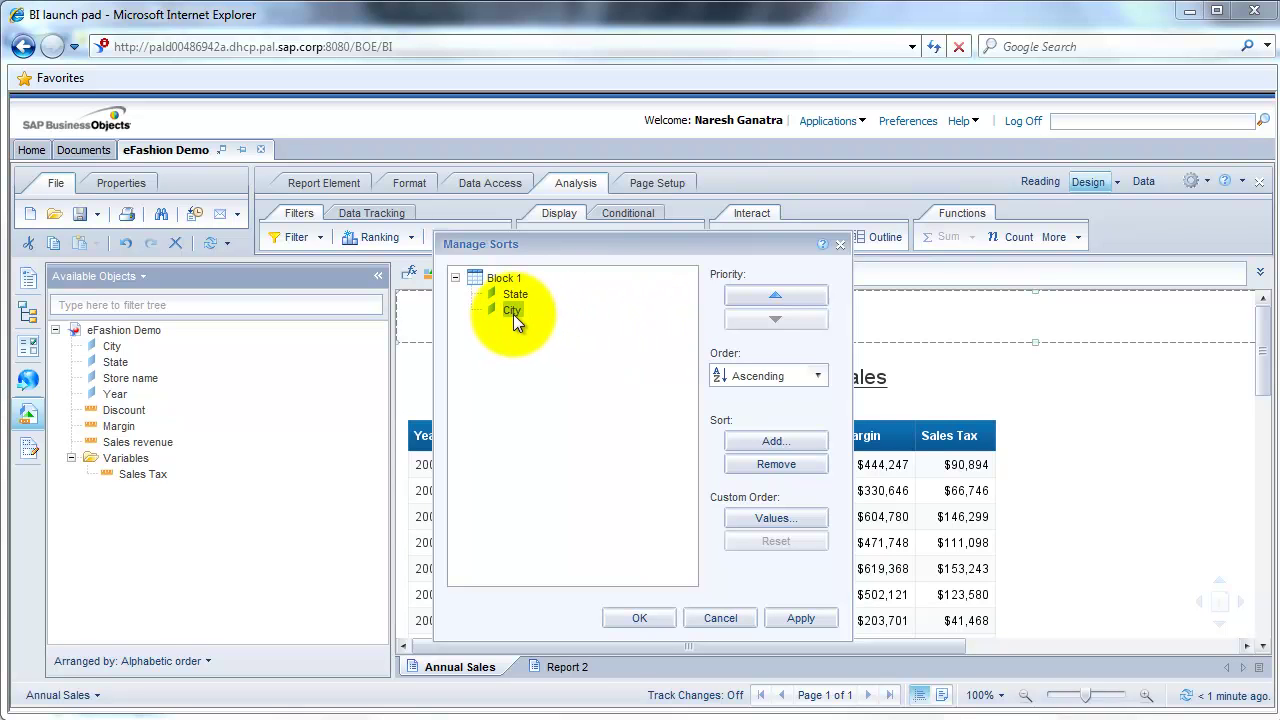
left_click(776, 290)
left_click(771, 314)
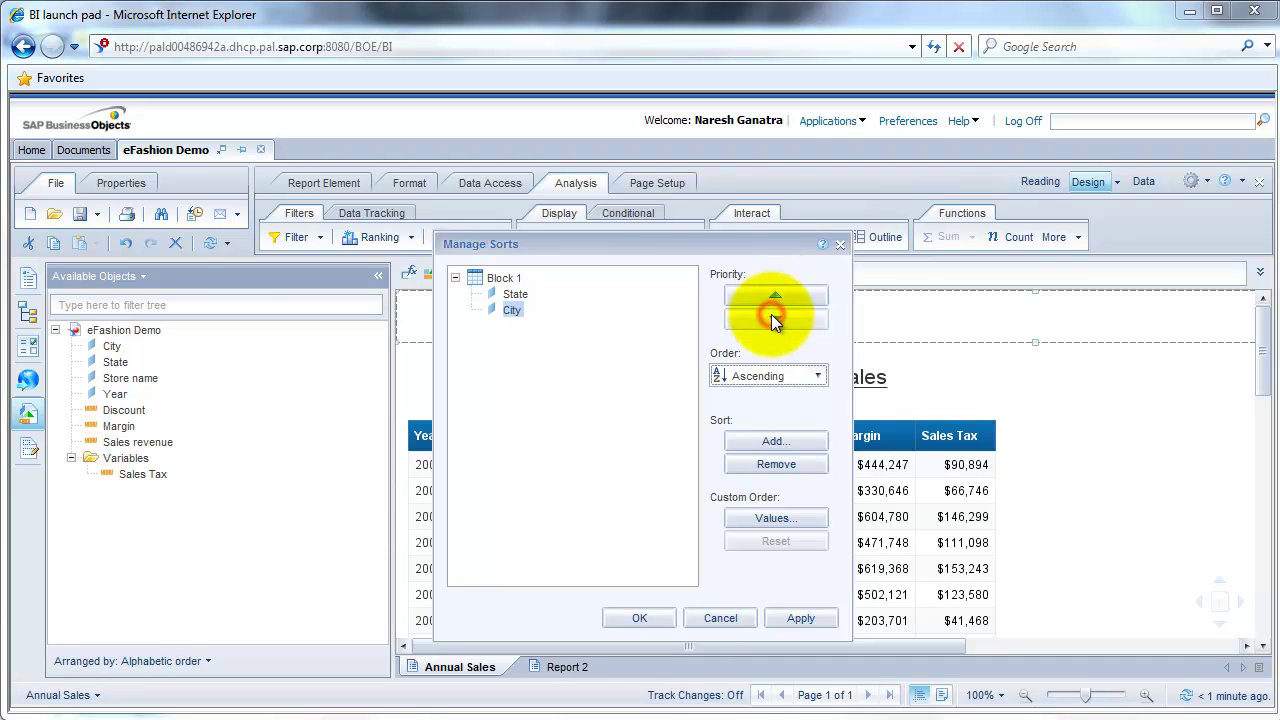
left_click(659, 625)
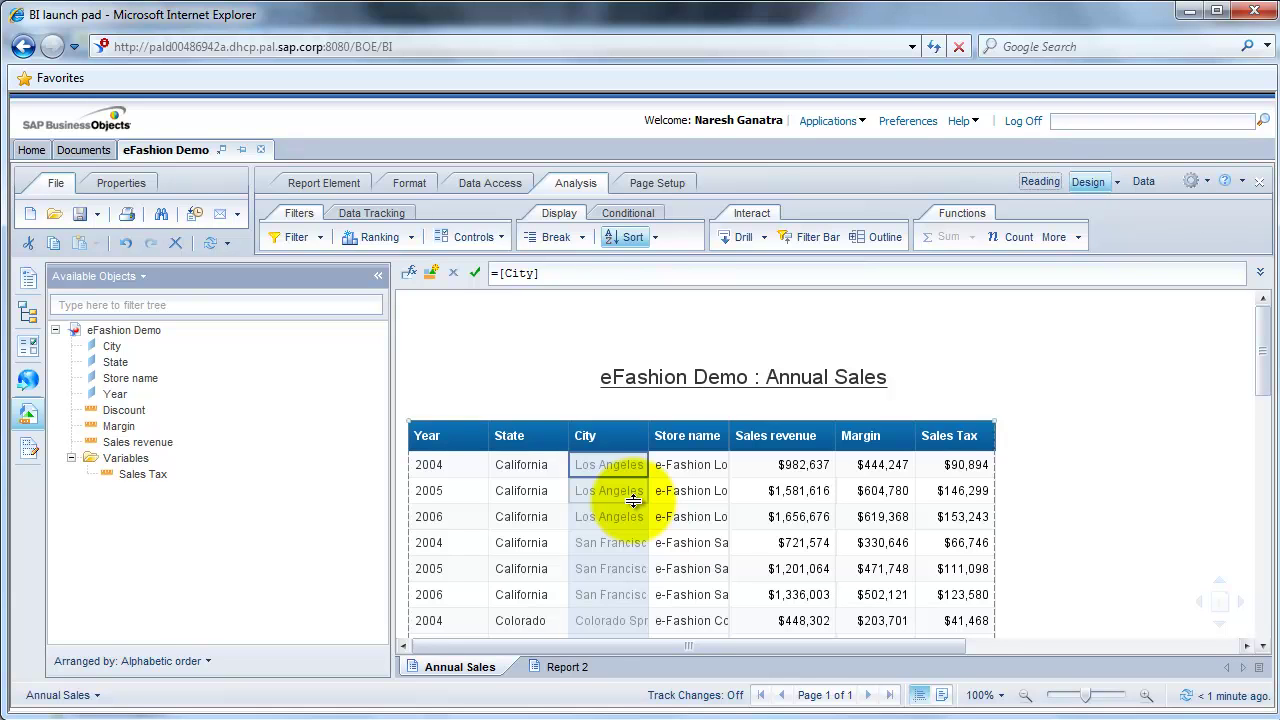
left_click(1076, 437)
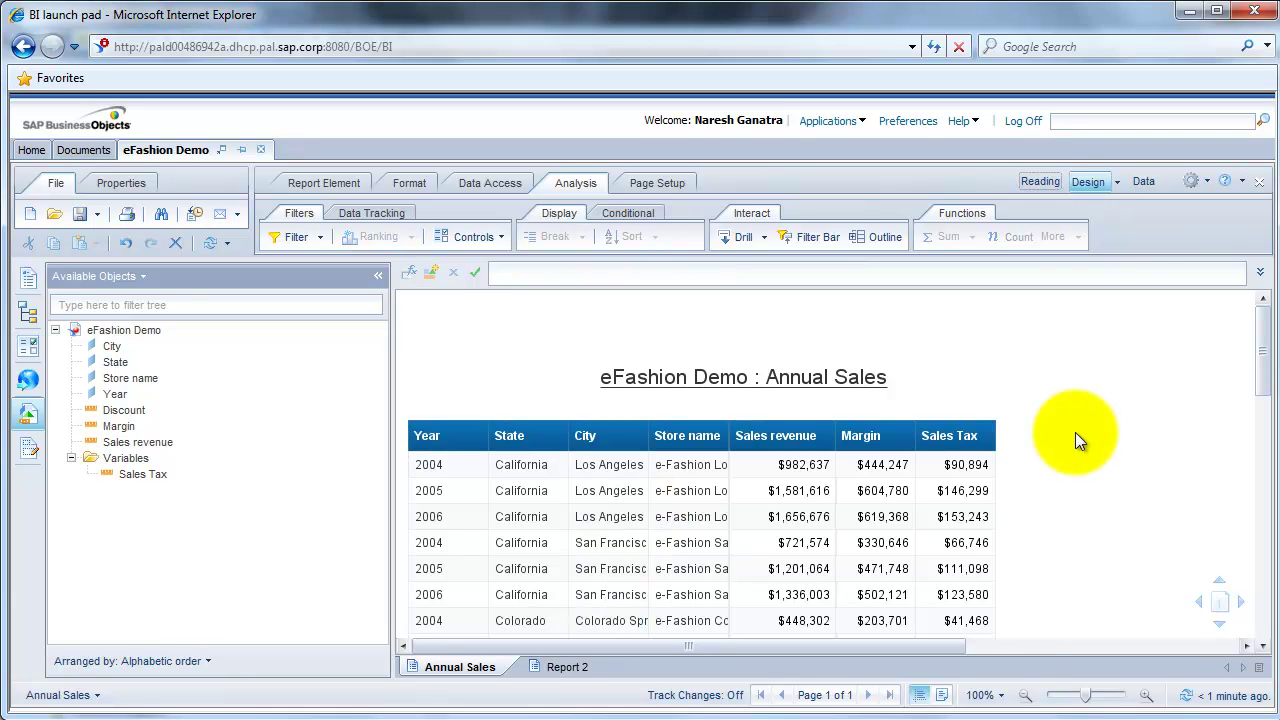
left_click(1259, 342)
left_click_drag(1259, 342, 1265, 451)
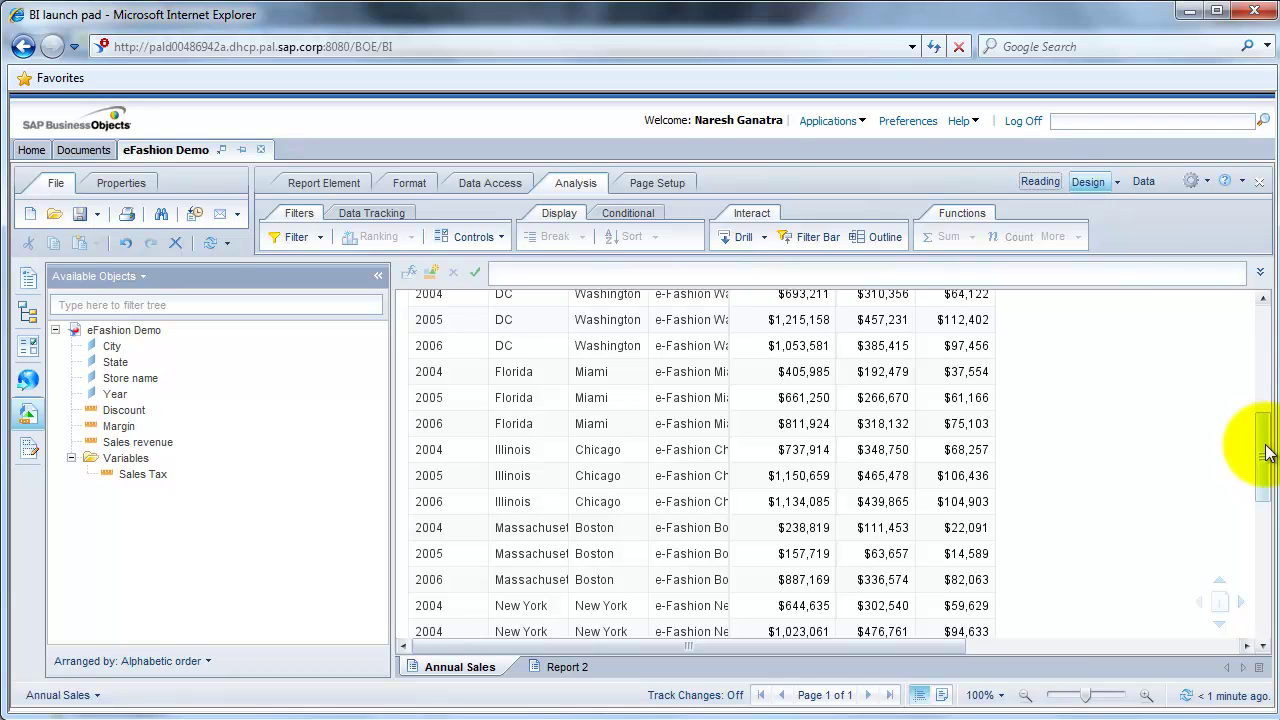
left_click(805, 556)
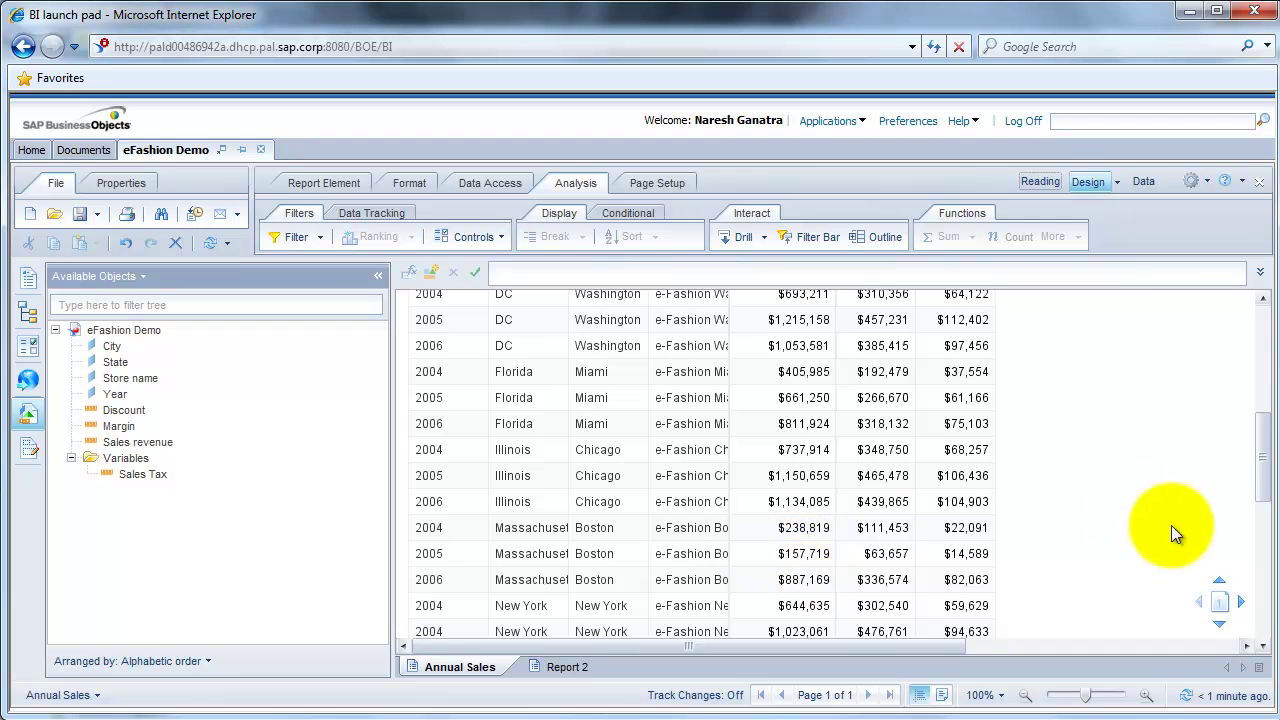
left_click_drag(1263, 464, 1257, 345)
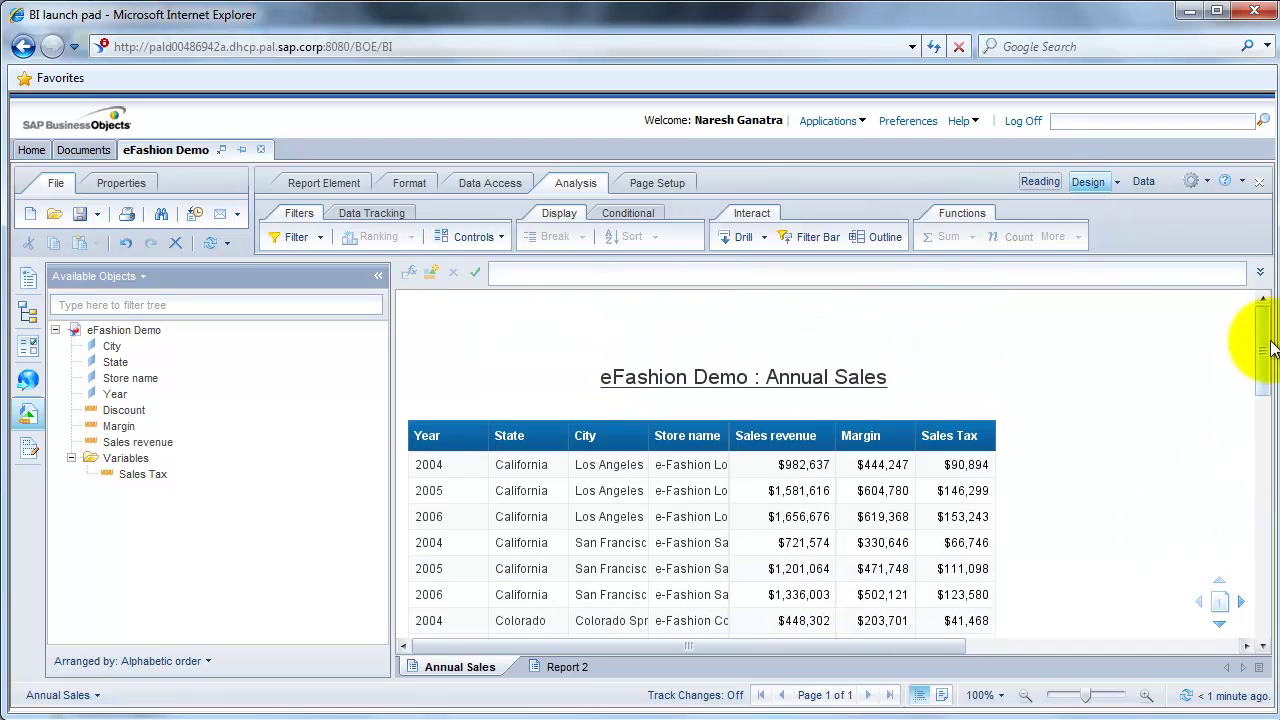
Create a new formatting rule named SalesAlert with condition Sales revenue Less than 250000.
left_click(612, 213)
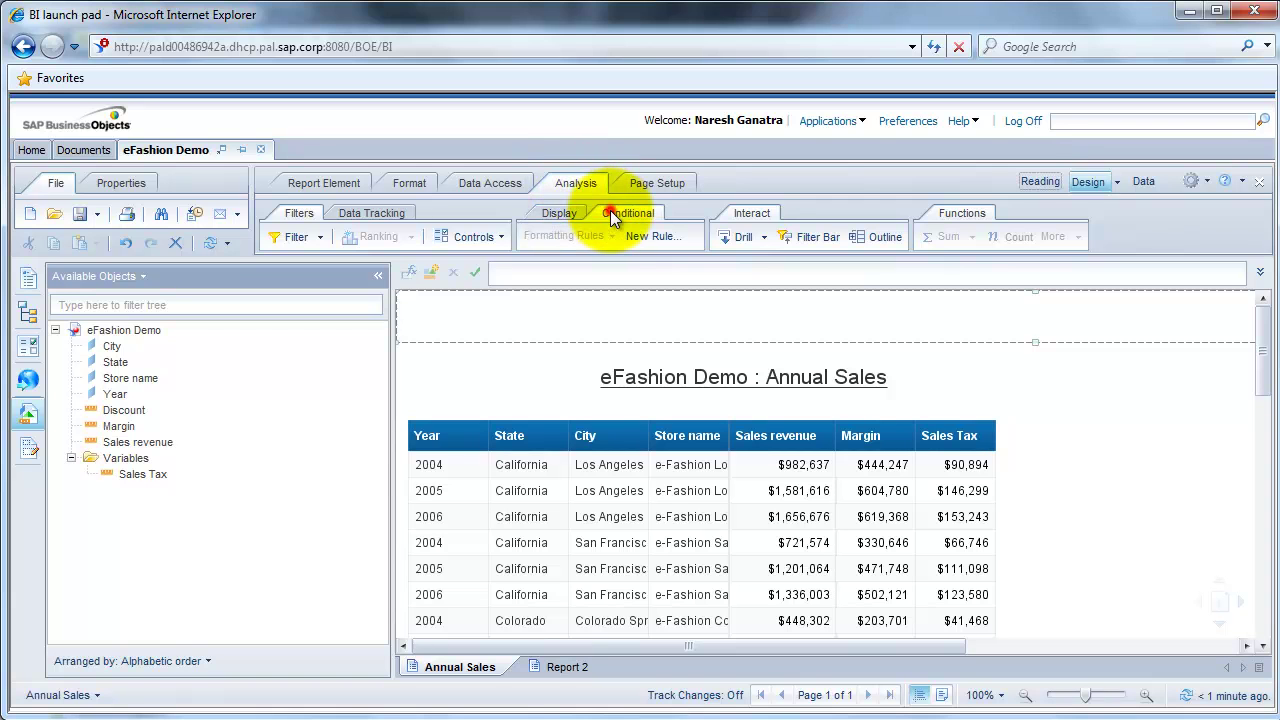
left_click(636, 237)
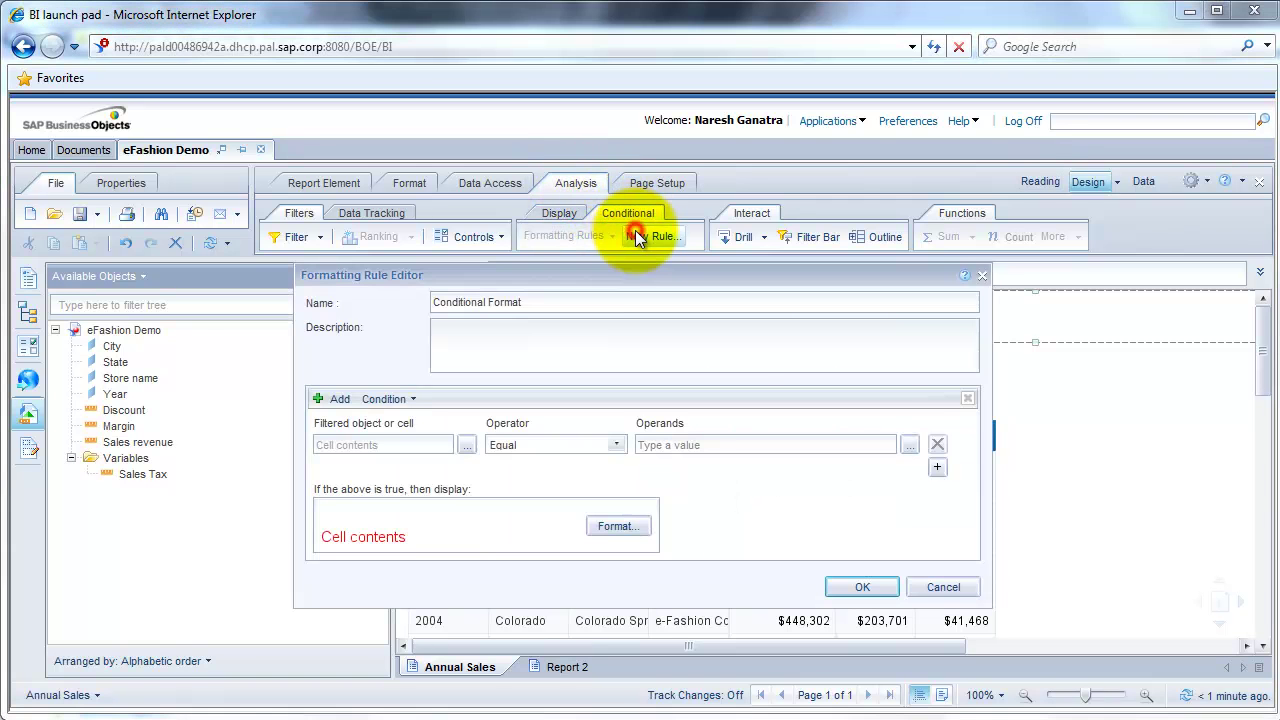
left_click(584, 299)
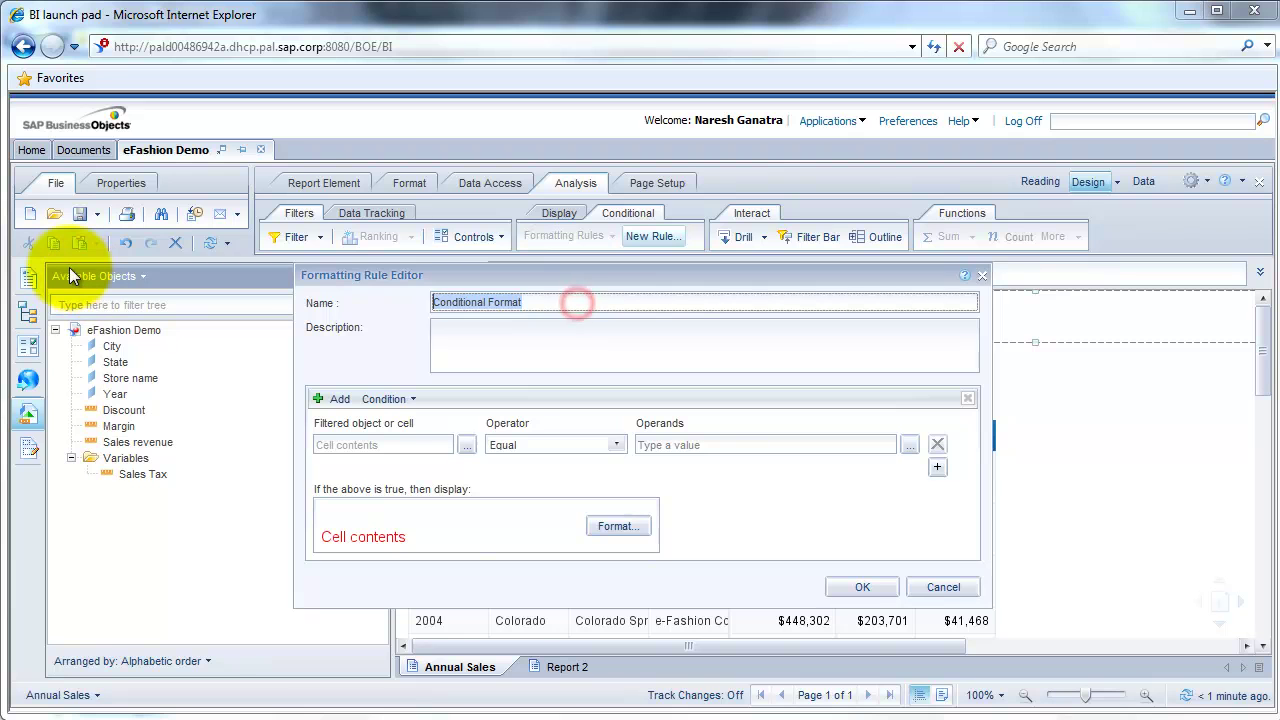
type("SalesAlert")
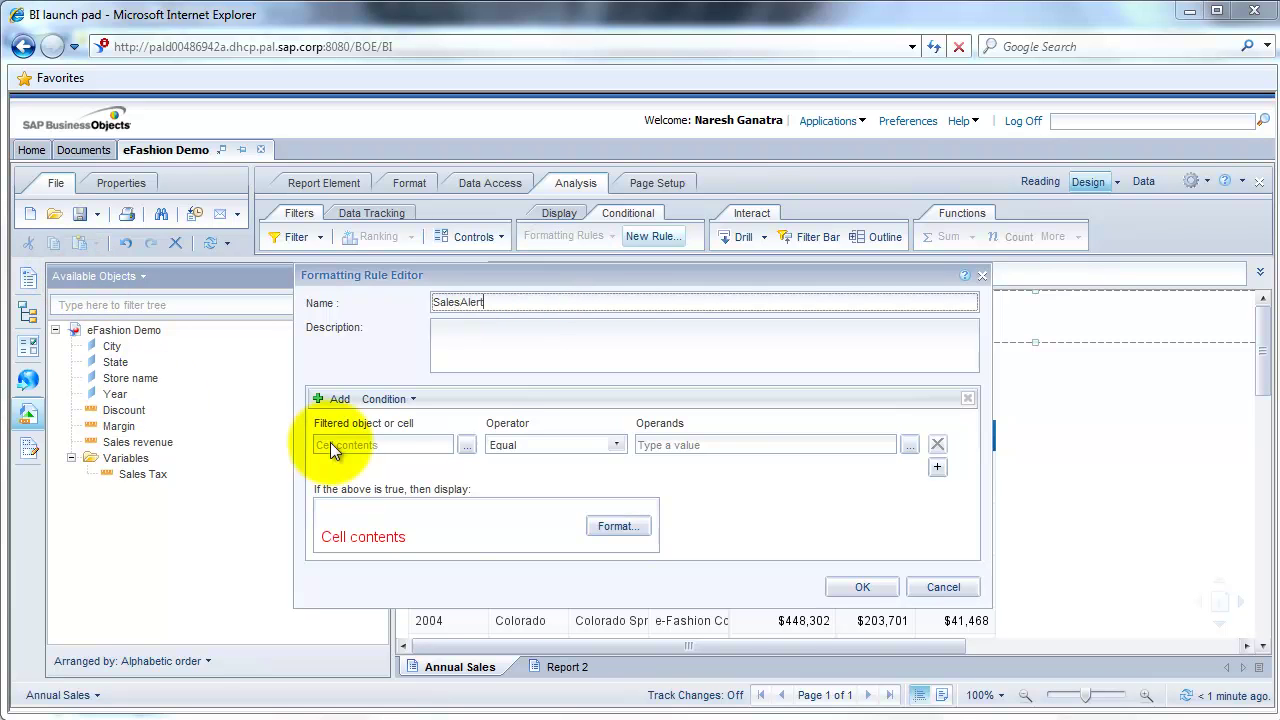
left_click(466, 445)
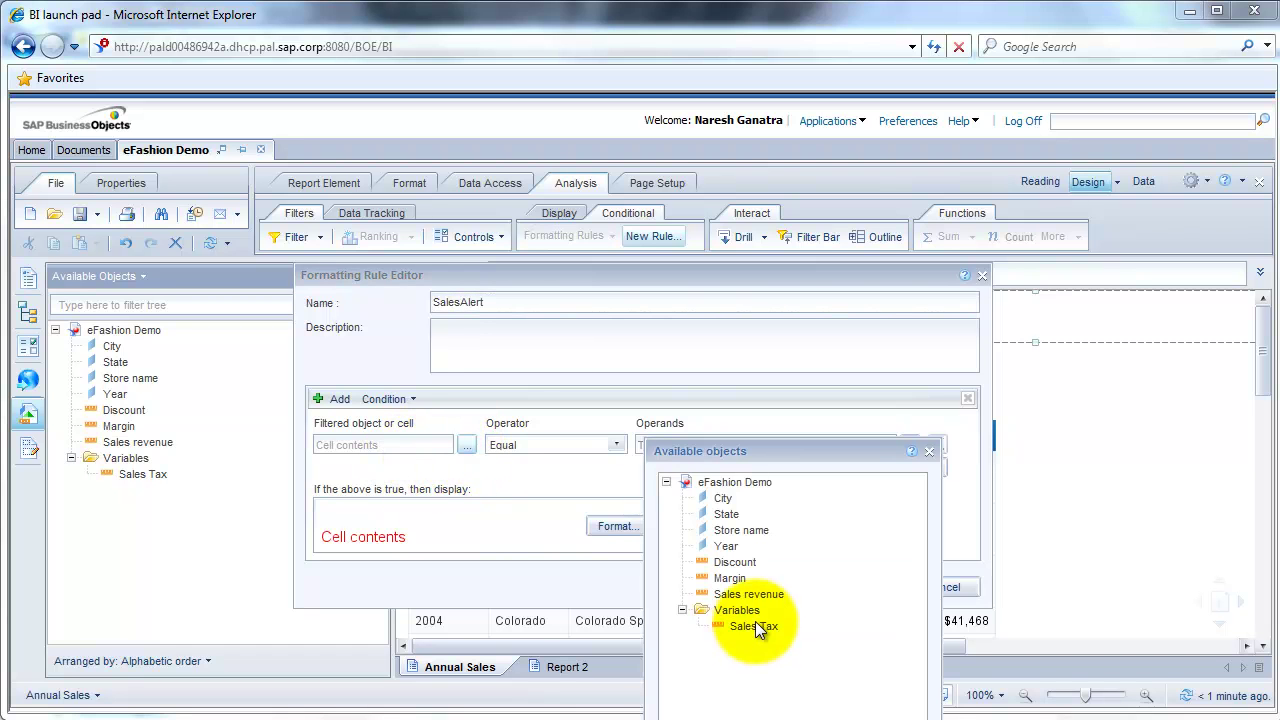
double_click(748, 595)
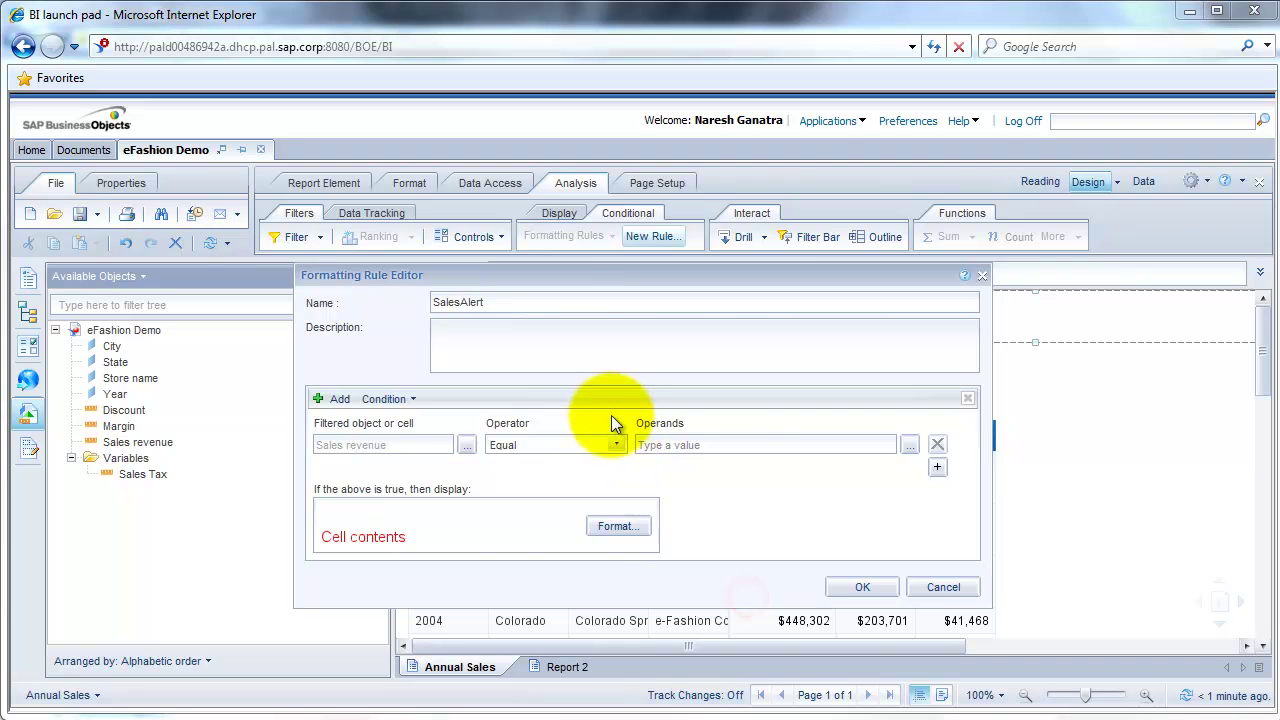
left_click(613, 444)
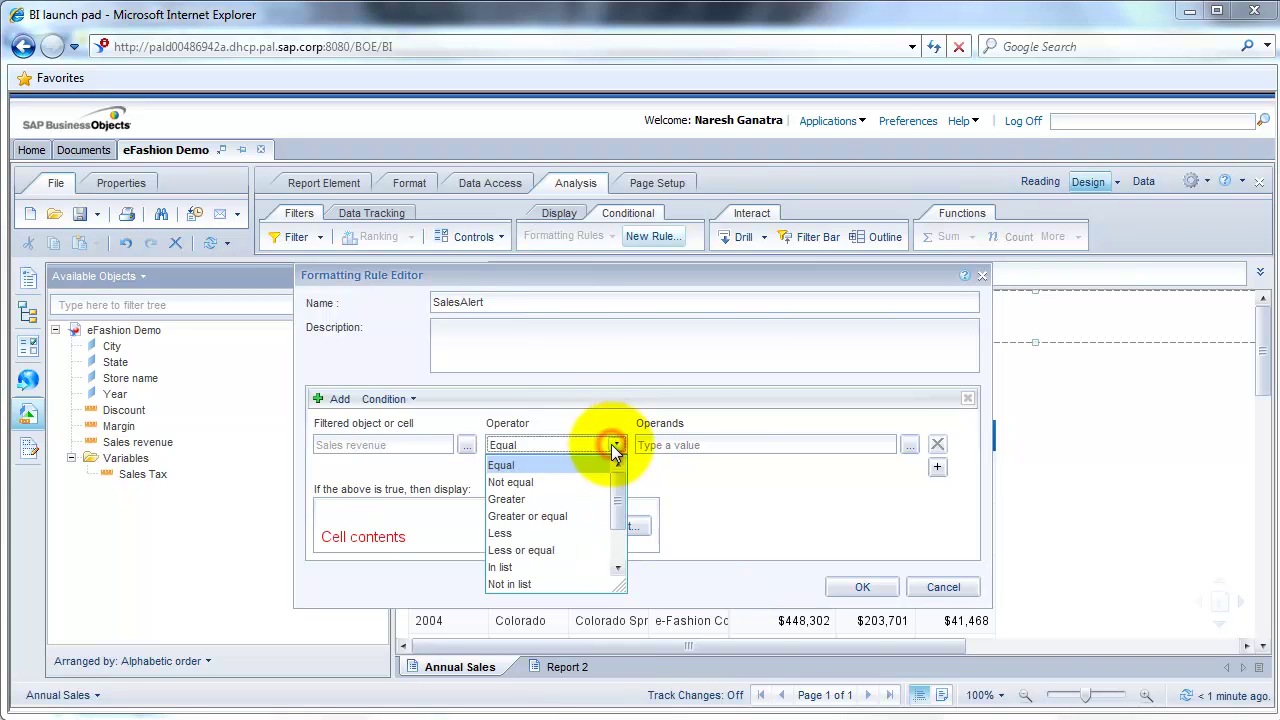
left_click(577, 535)
left_click(684, 444)
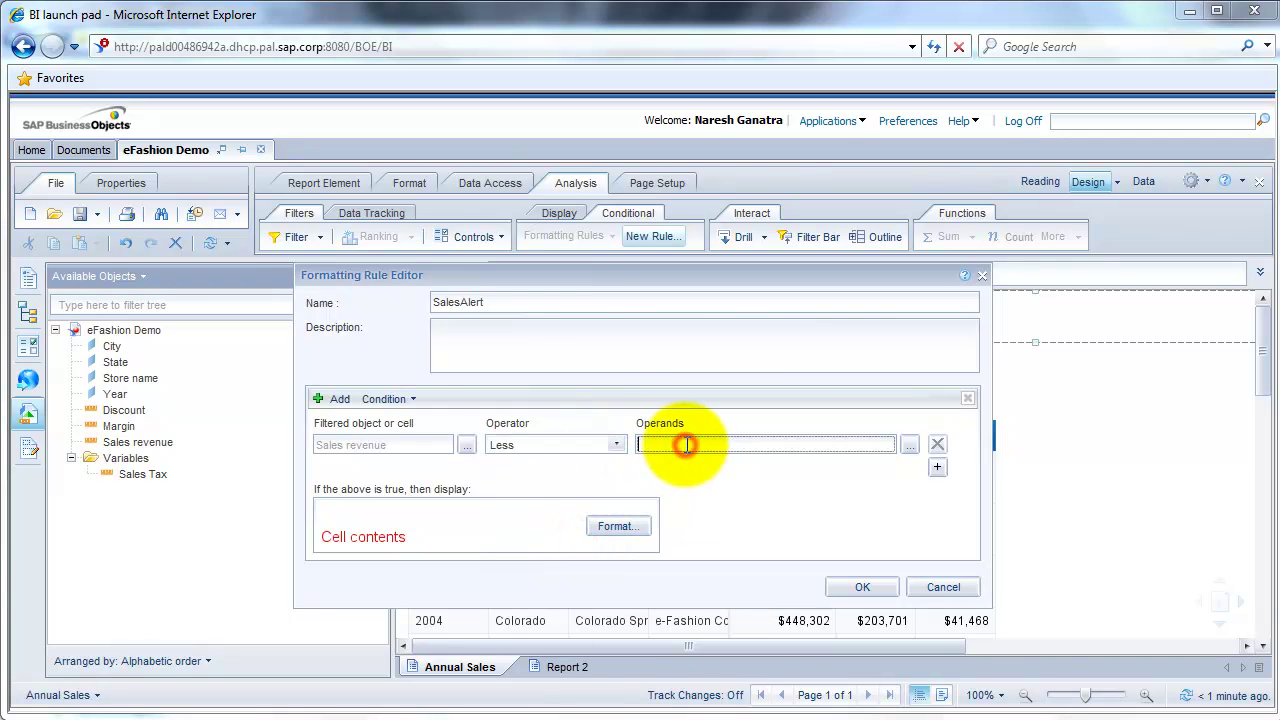
type("250000")
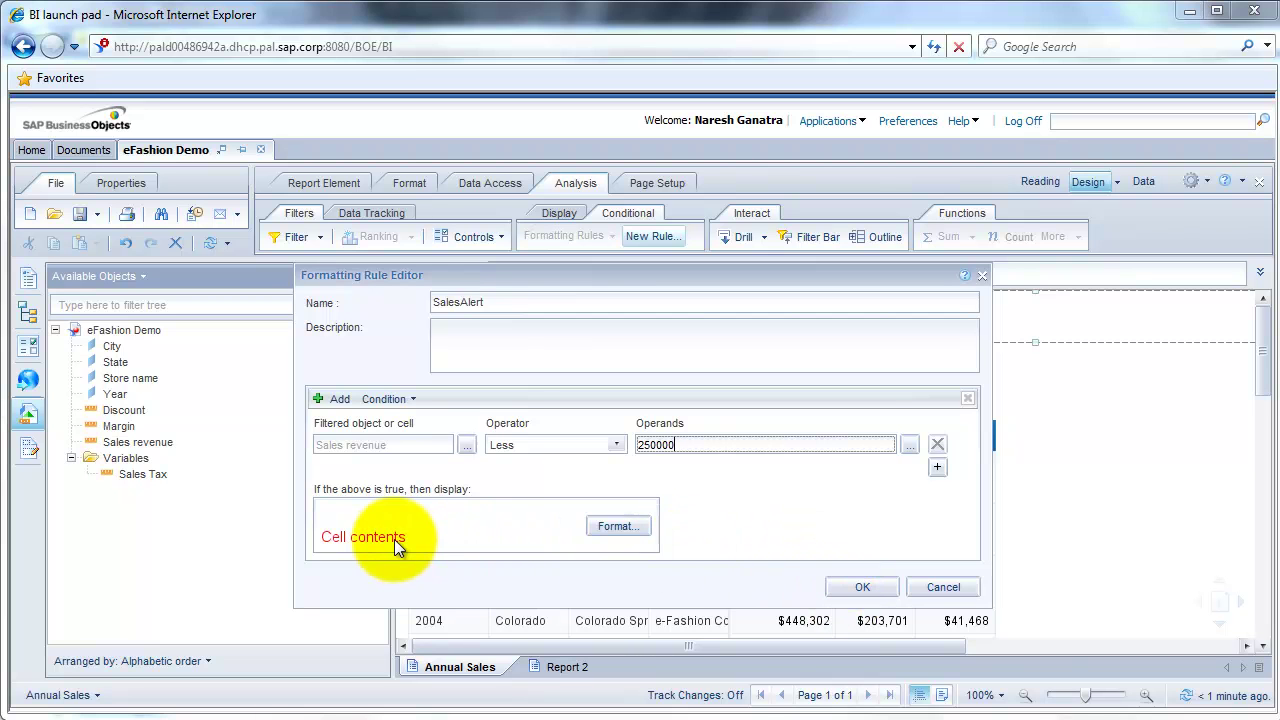
left_click(862, 587)
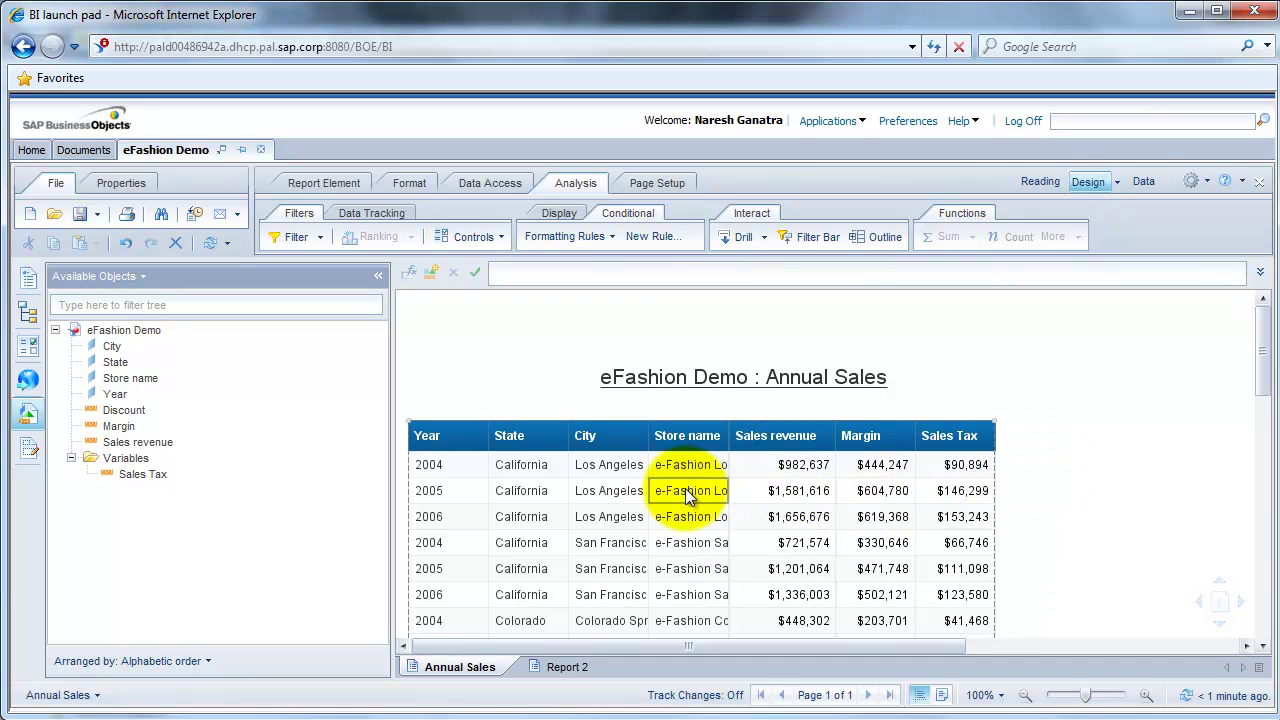
Apply the SalesAlert rule to the Sales revenue column.
left_click(784, 497)
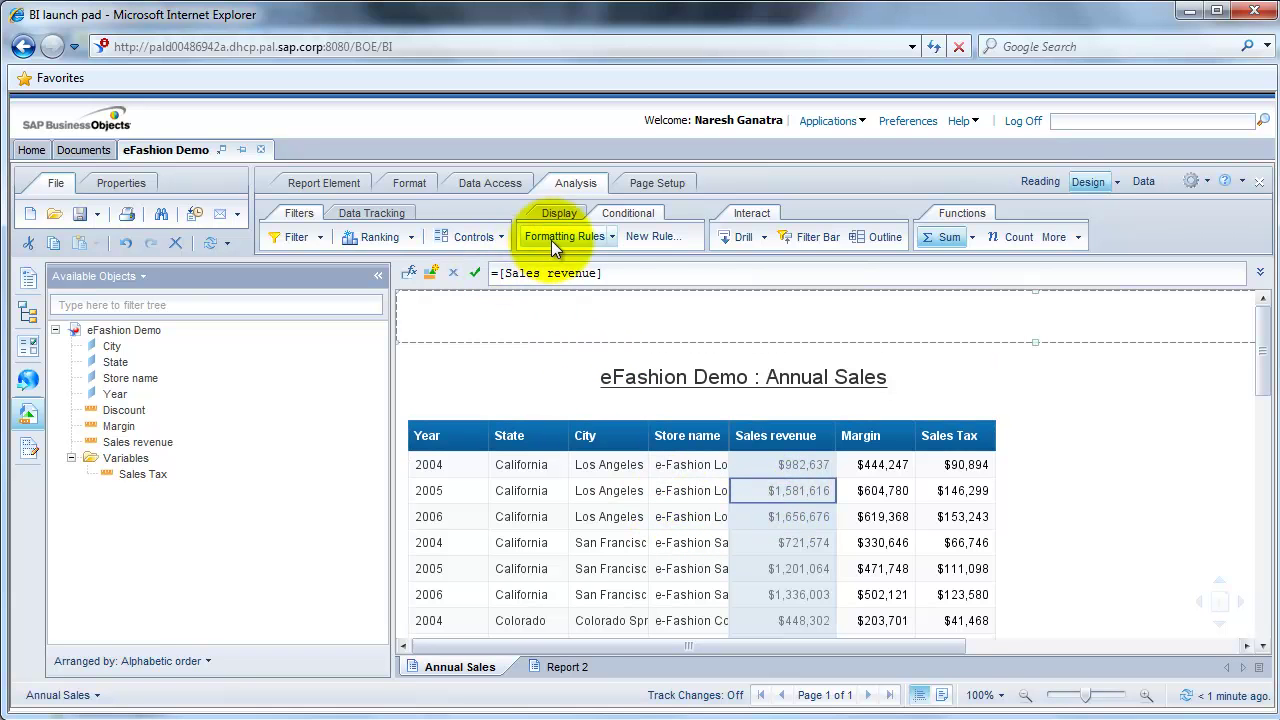
left_click(612, 240)
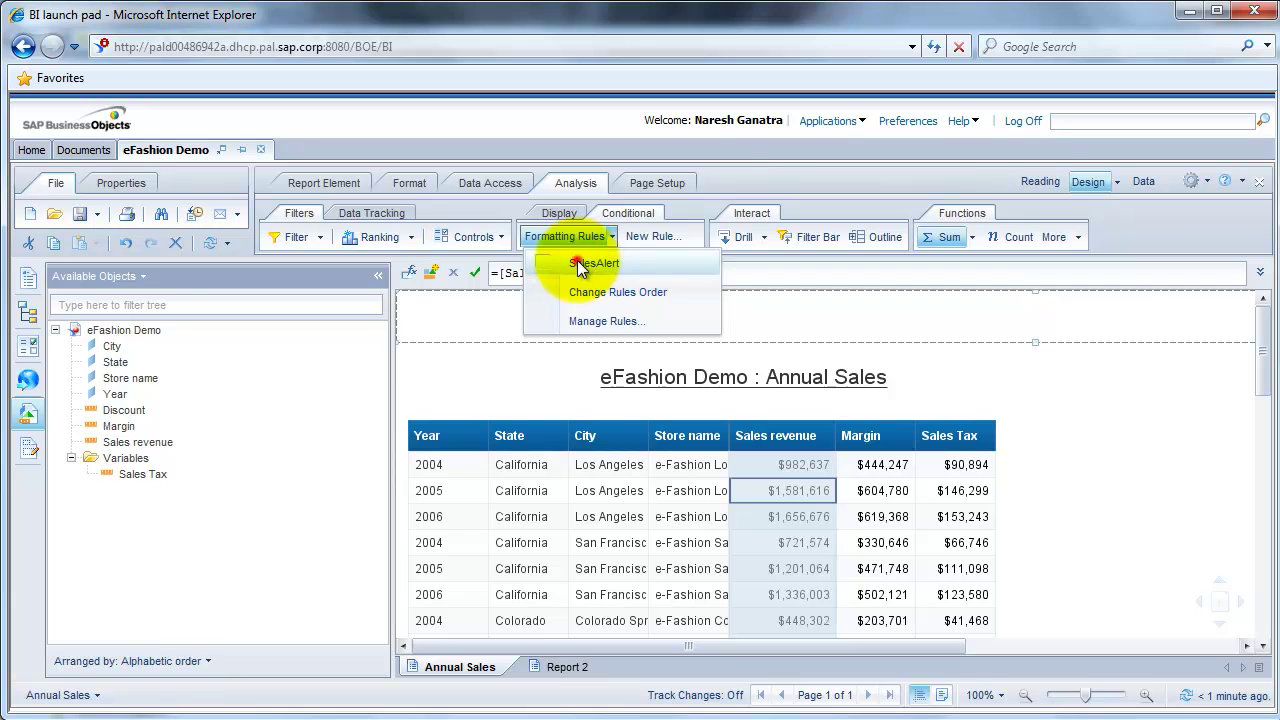
left_click(571, 261)
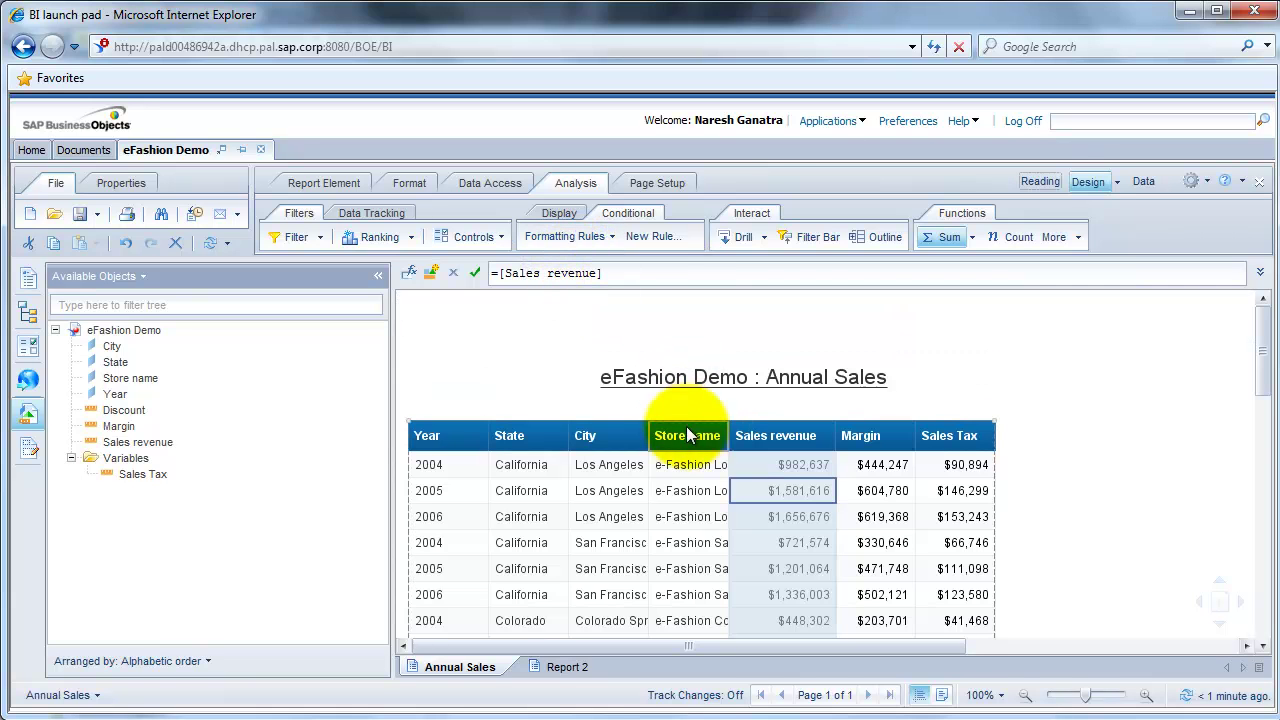
Check the formatting rules on the Store name column, then deselect it.
left_click(684, 460)
left_click(612, 236)
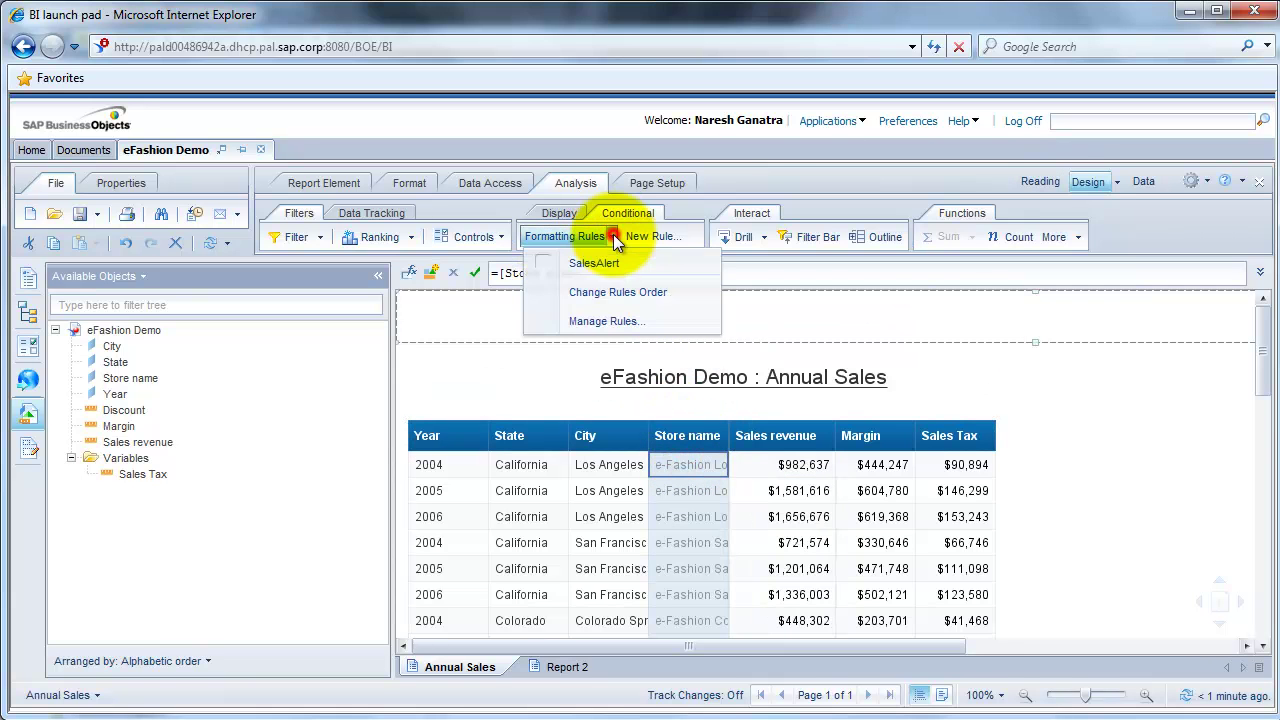
left_click(594, 264)
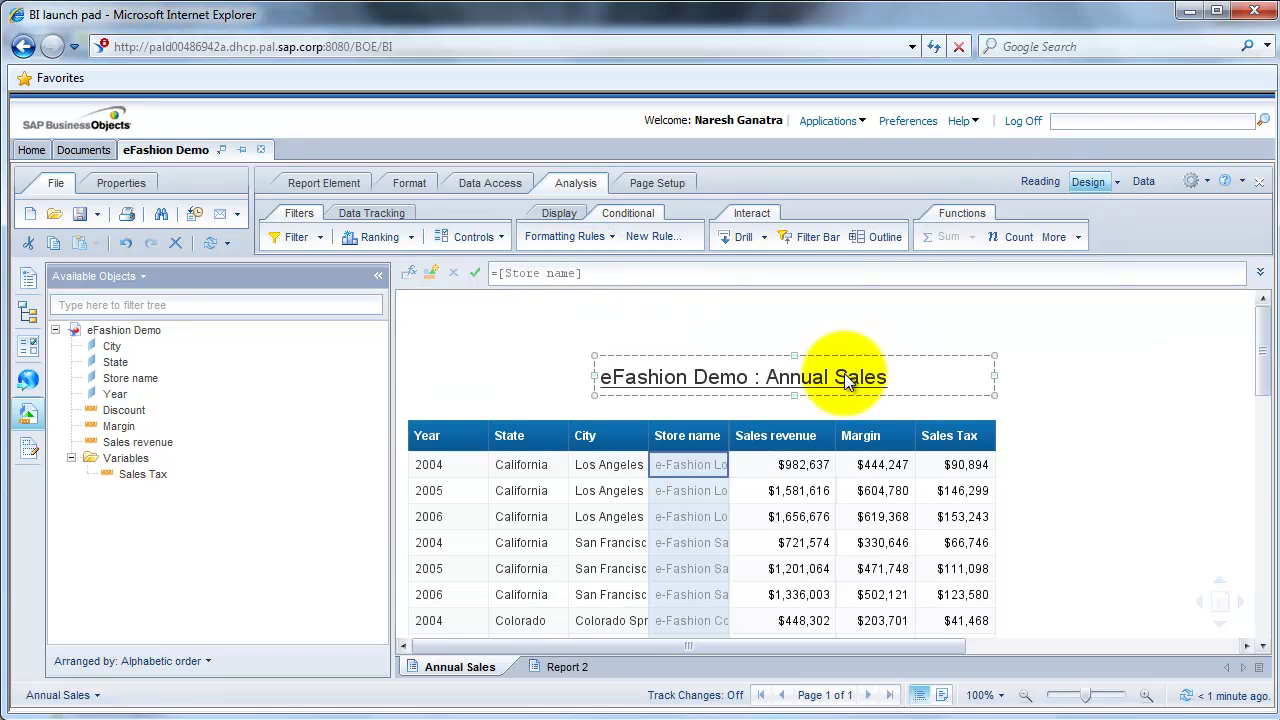
mouse_move(1272, 374)
left_mouse_down()
mouse_move(1262, 589)
mouse_move(1261, 360)
left_mouse_up()
left_click(1200, 492)
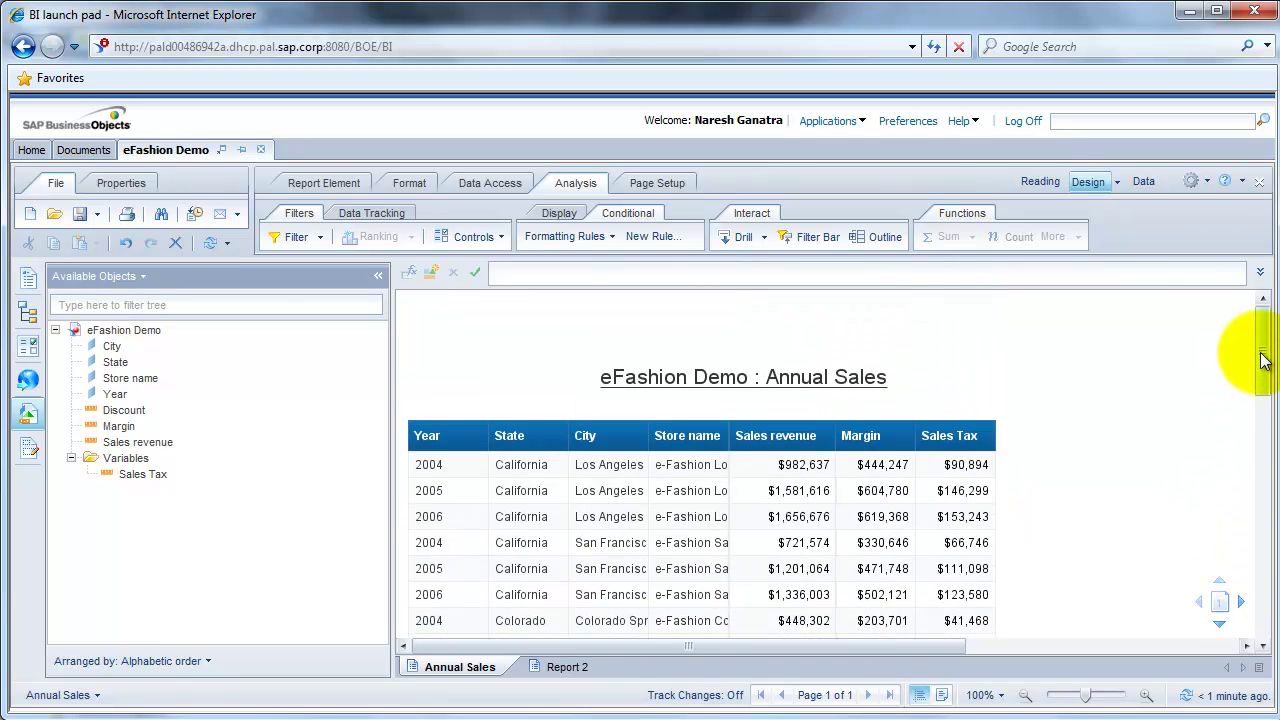
Scroll through the table's revenues, selecting the $1,911,434 value and then a table cell.
left_click(1262, 360)
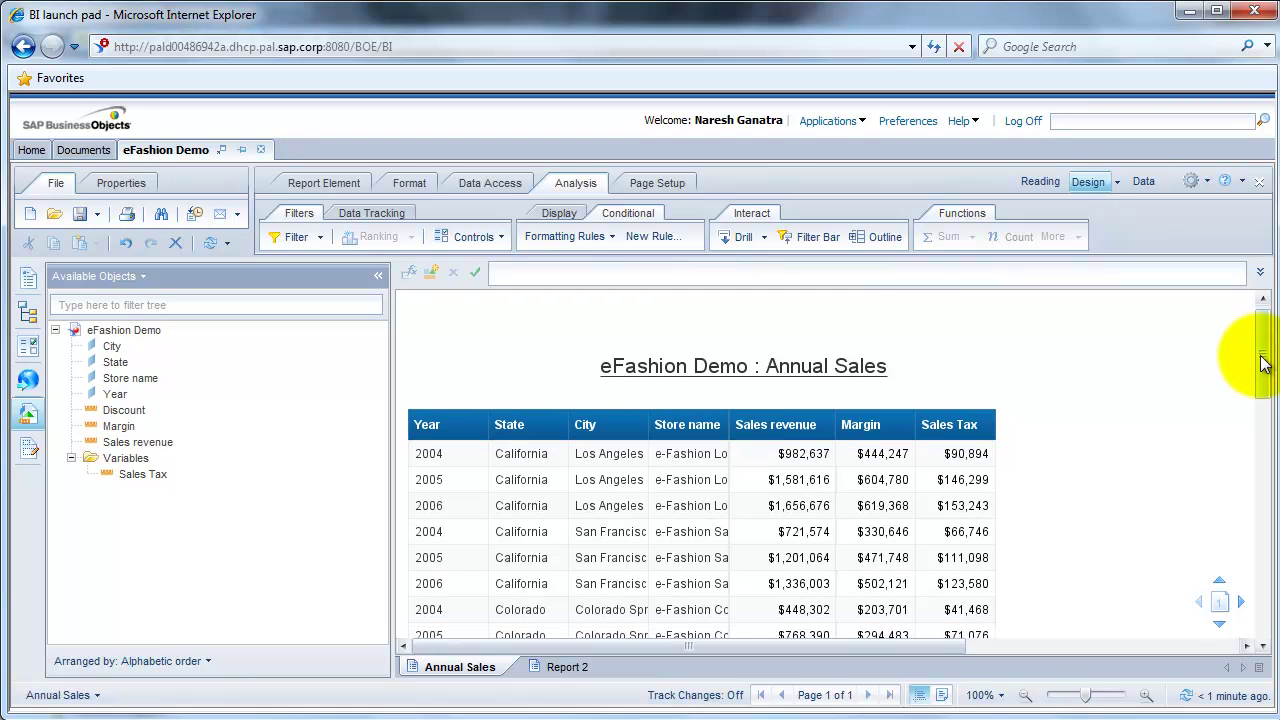
left_click_drag(1261, 360, 1265, 572)
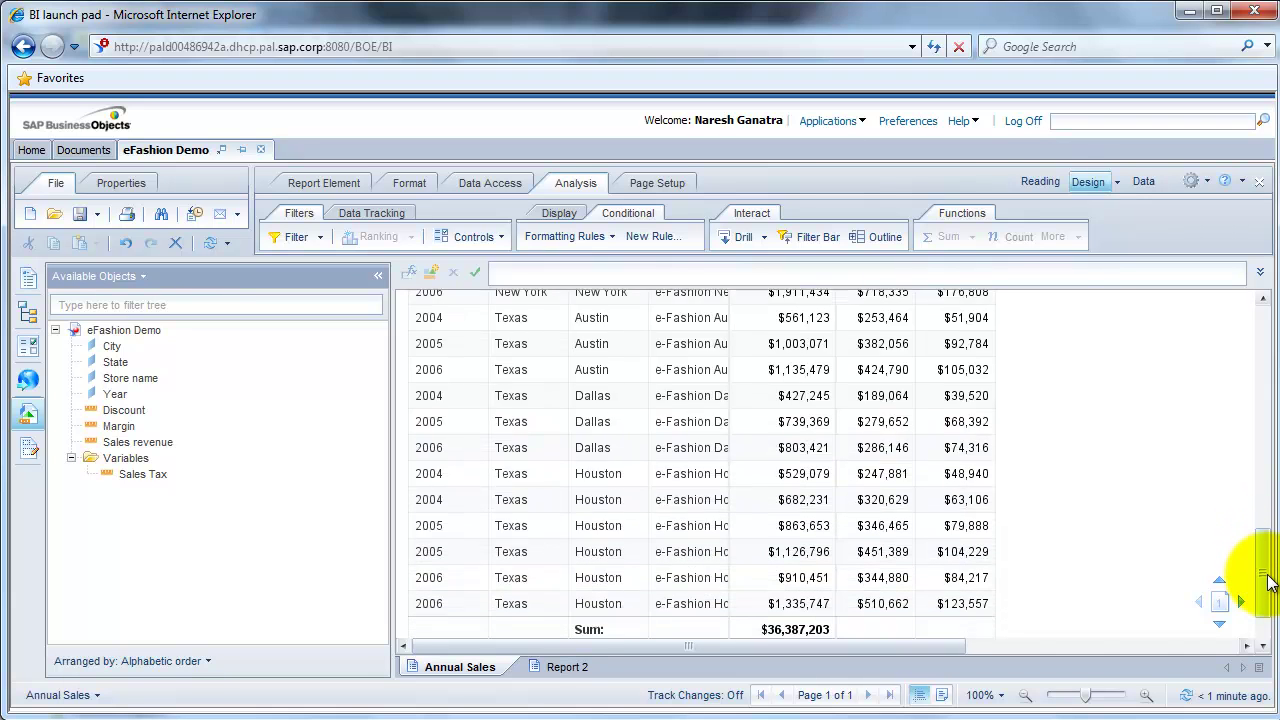
left_click_drag(1268, 583, 1262, 503)
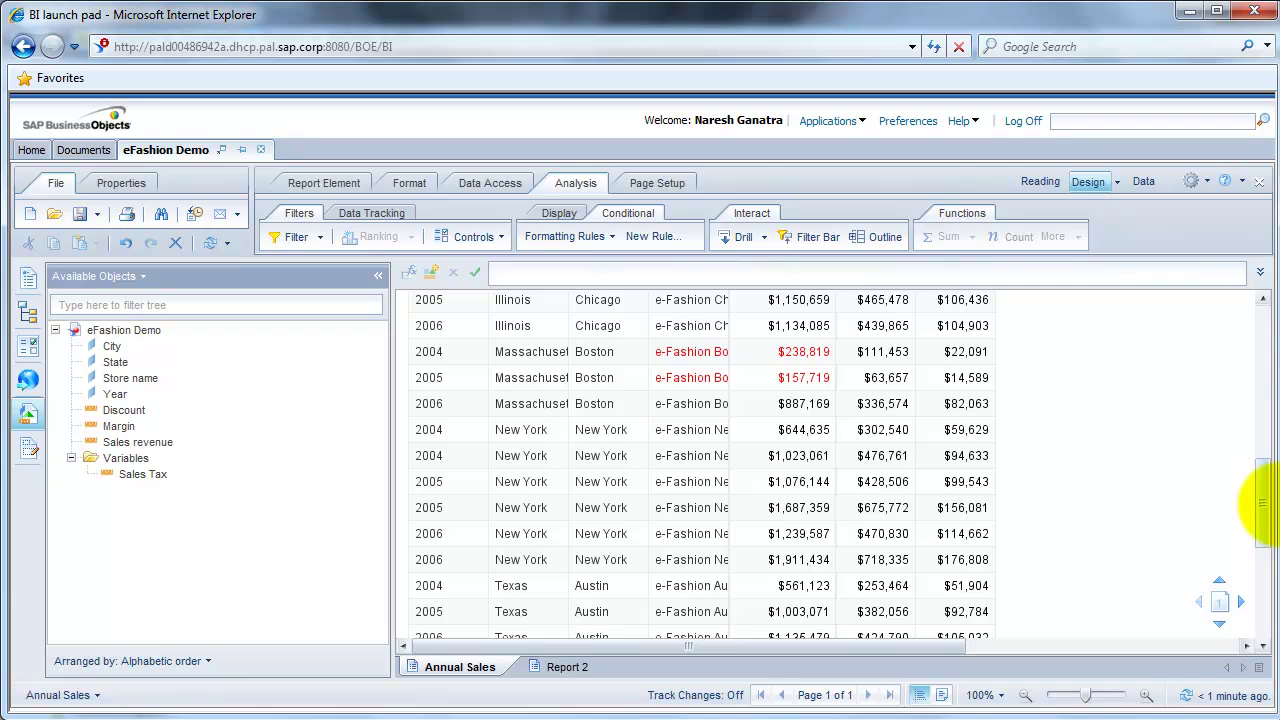
left_click(818, 560)
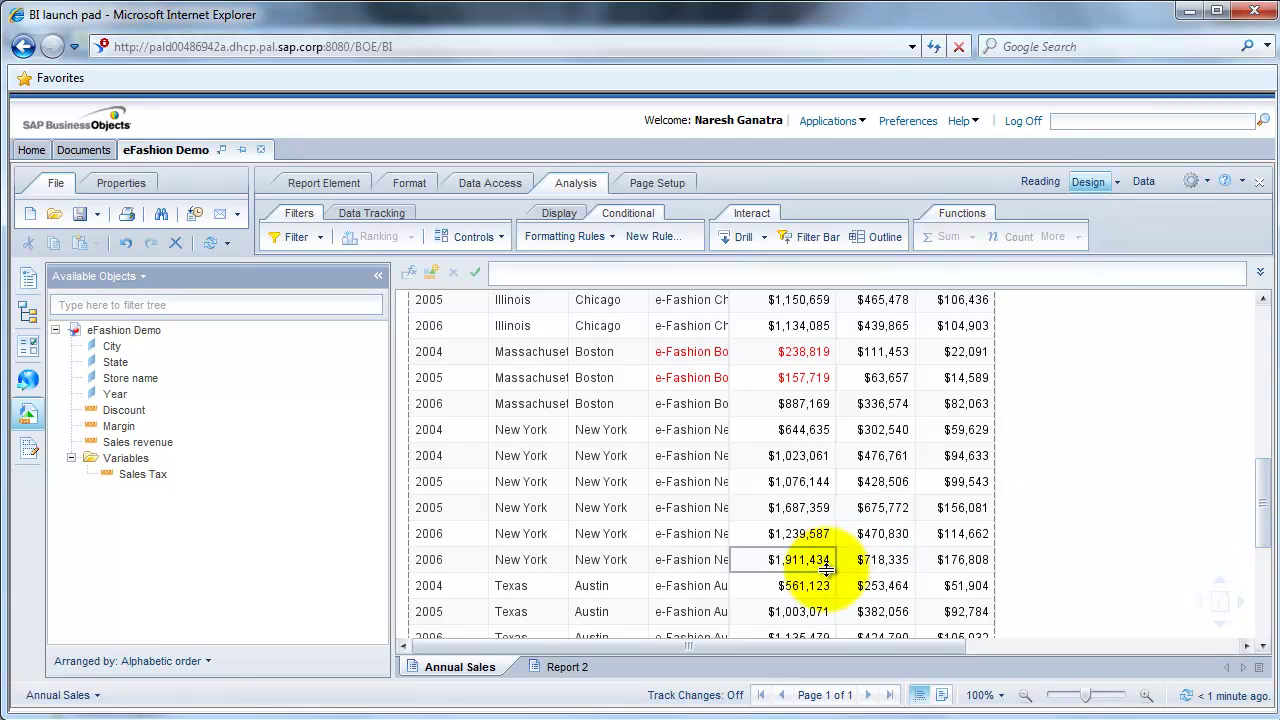
left_click(978, 560)
left_click(962, 300)
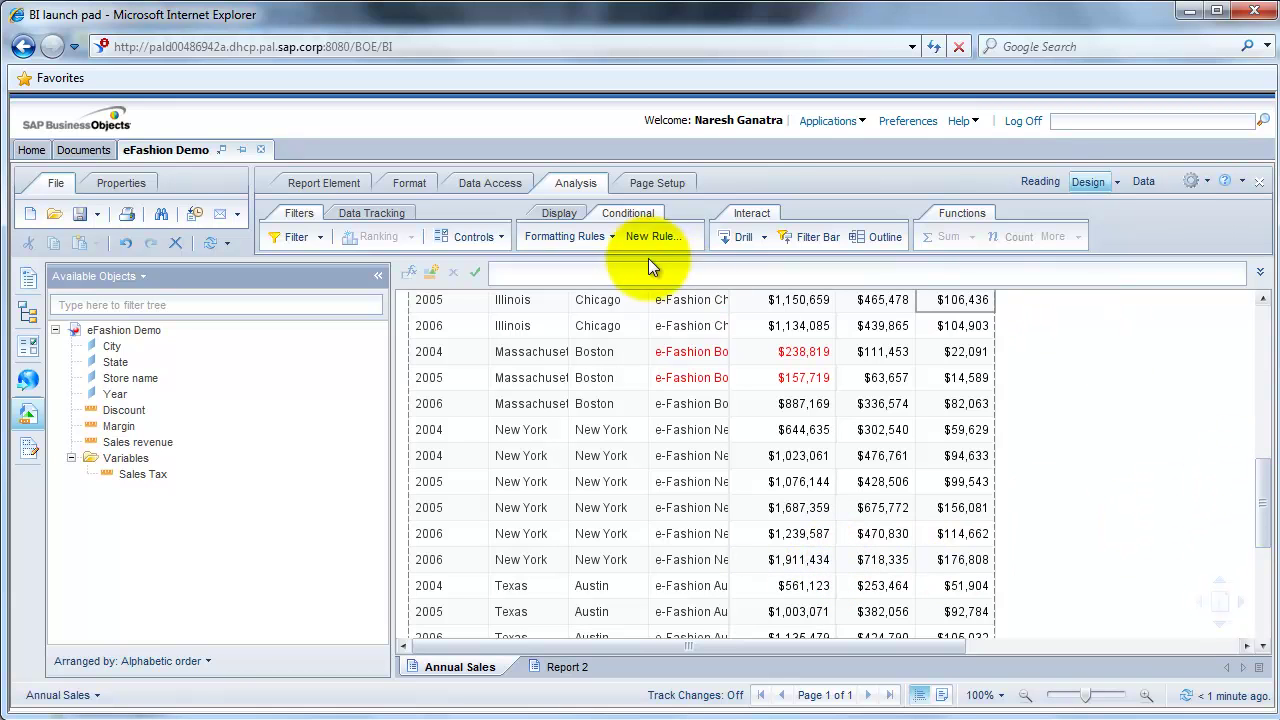
Open SalesAlert for editing in the rule manager and add a second condition block.
left_click(616, 237)
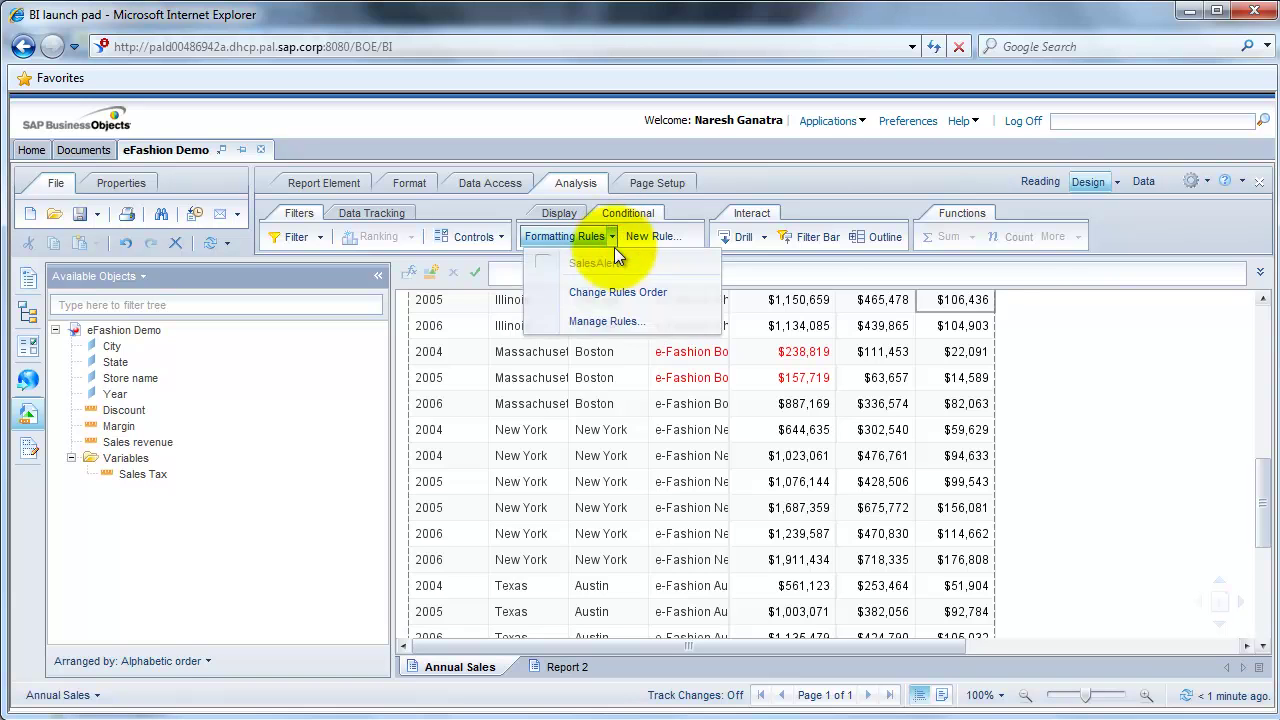
left_click(612, 315)
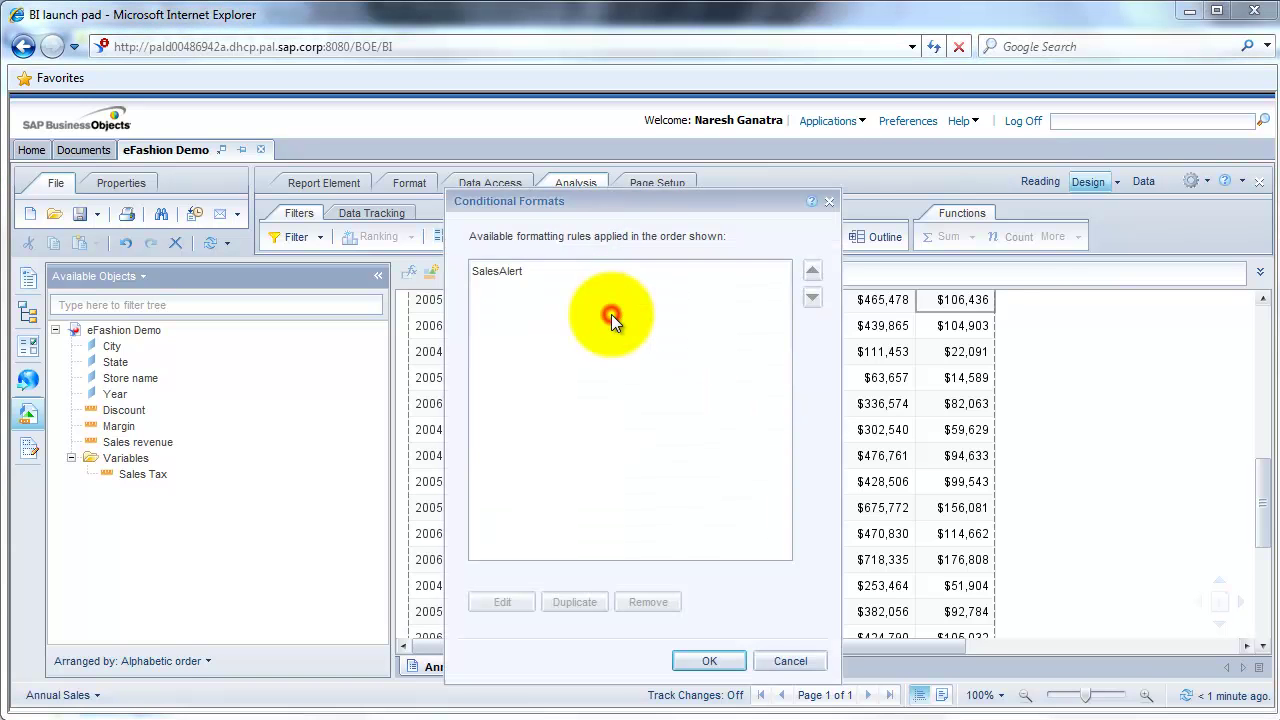
left_click(513, 274)
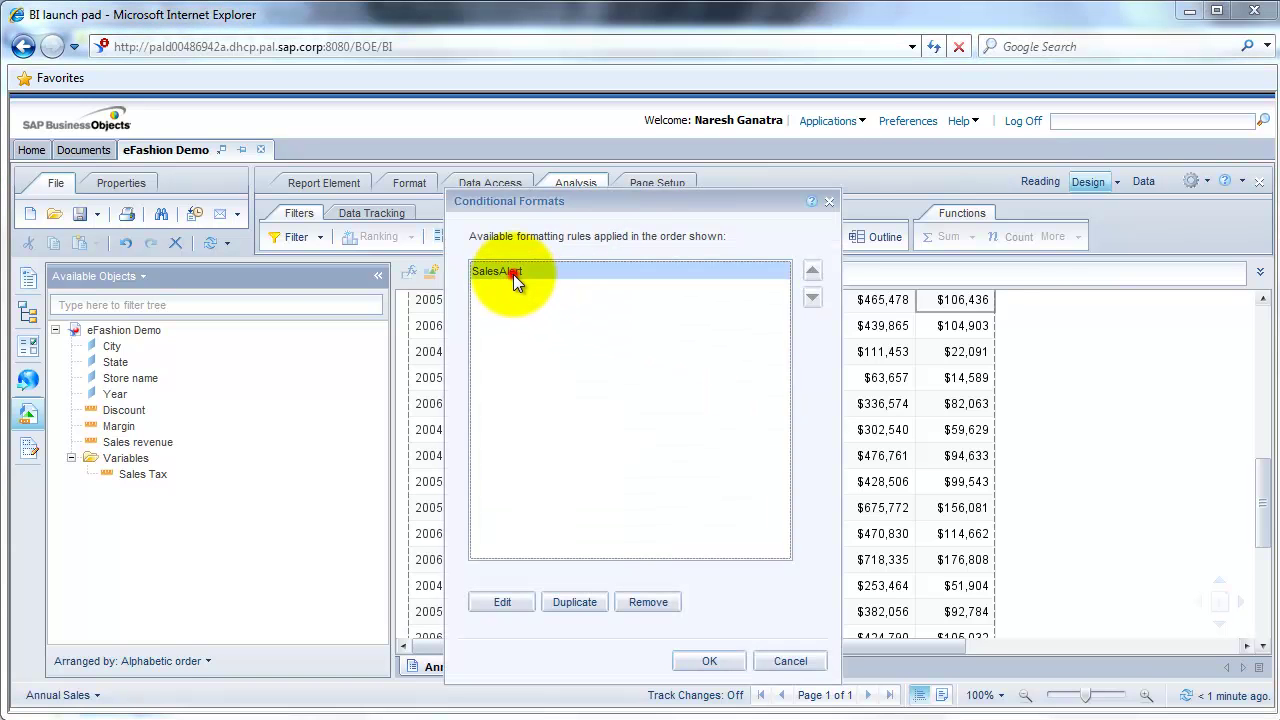
left_click(506, 602)
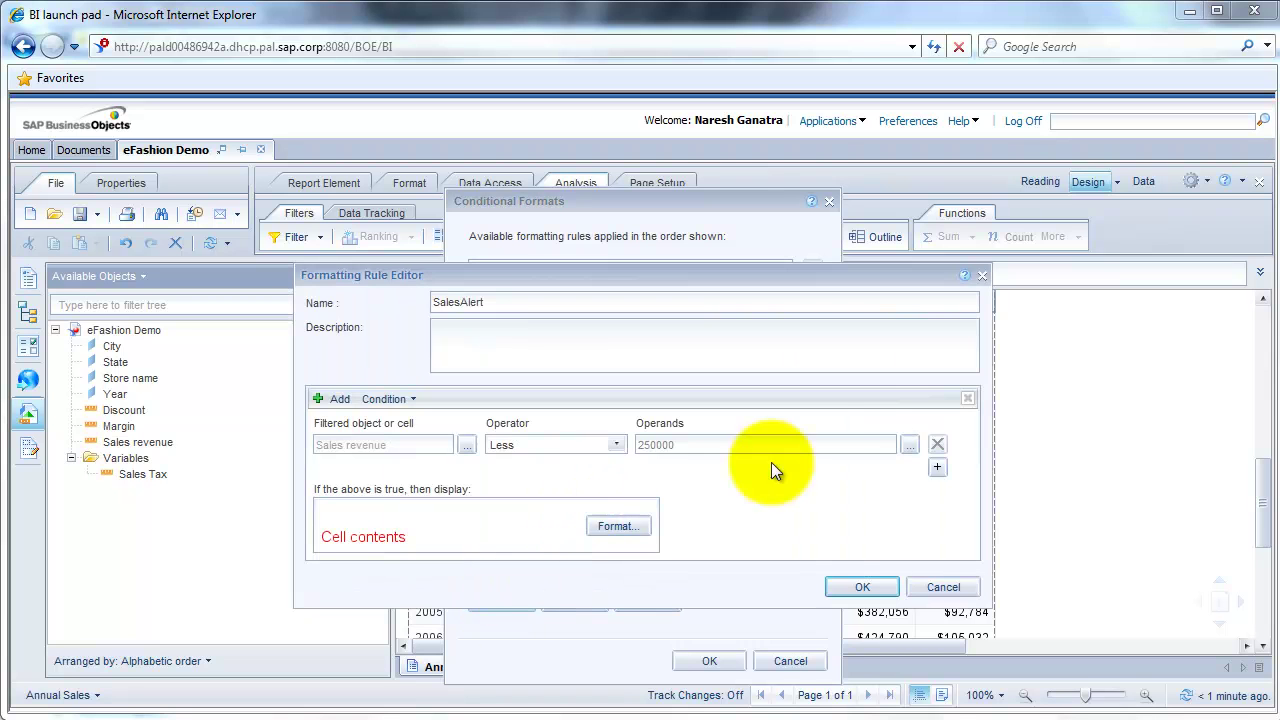
left_click(936, 469)
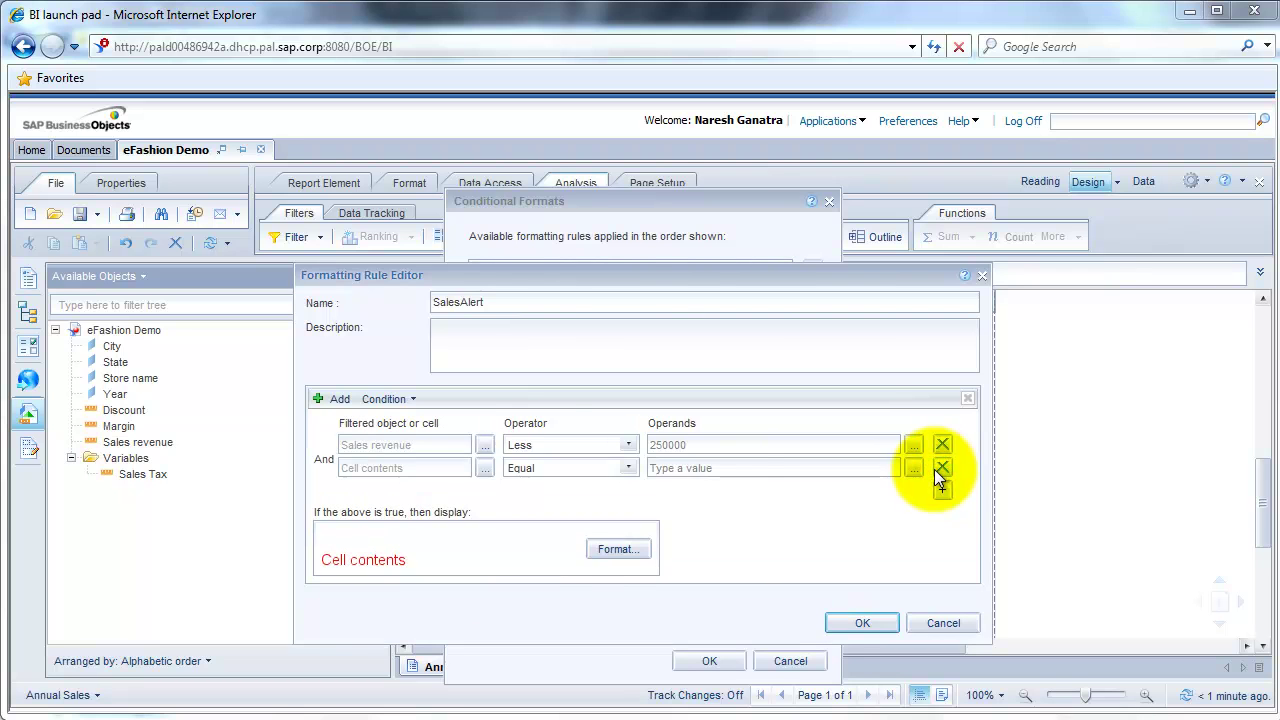
left_click(942, 468)
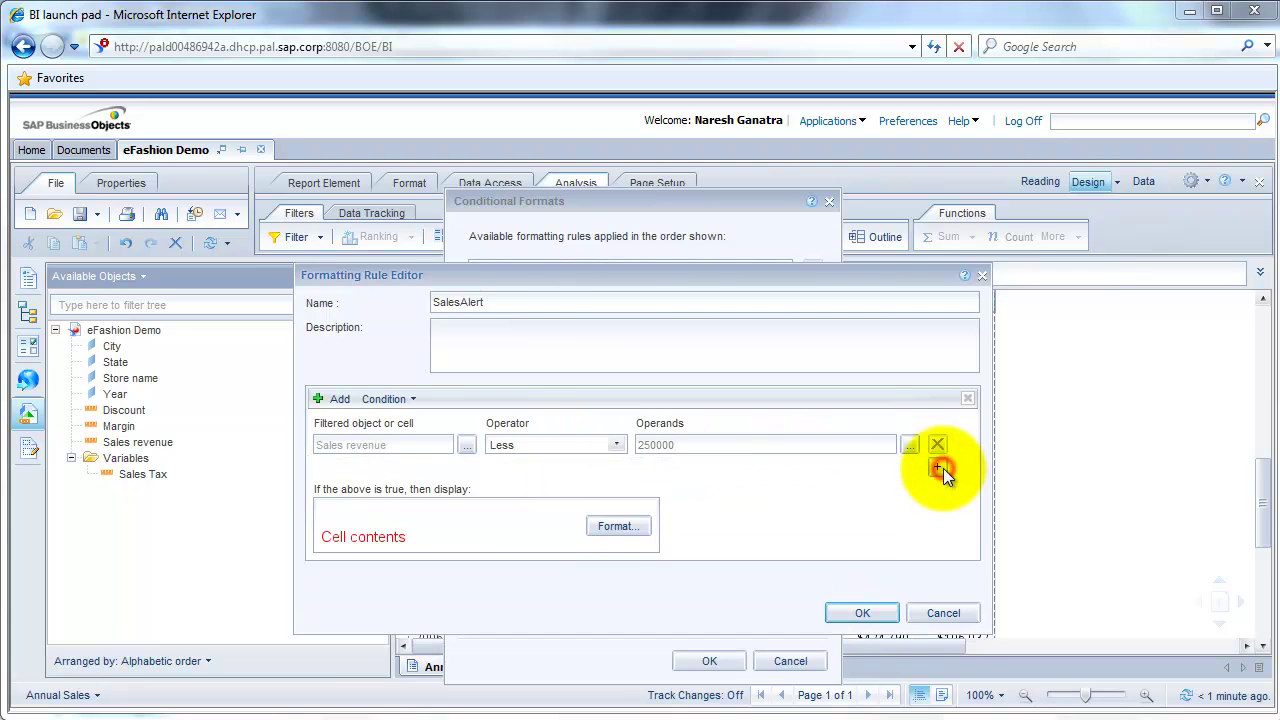
left_click(339, 402)
Set the second condition to Sales revenue Greater than 1900000 in green and confirm.
left_click(464, 644)
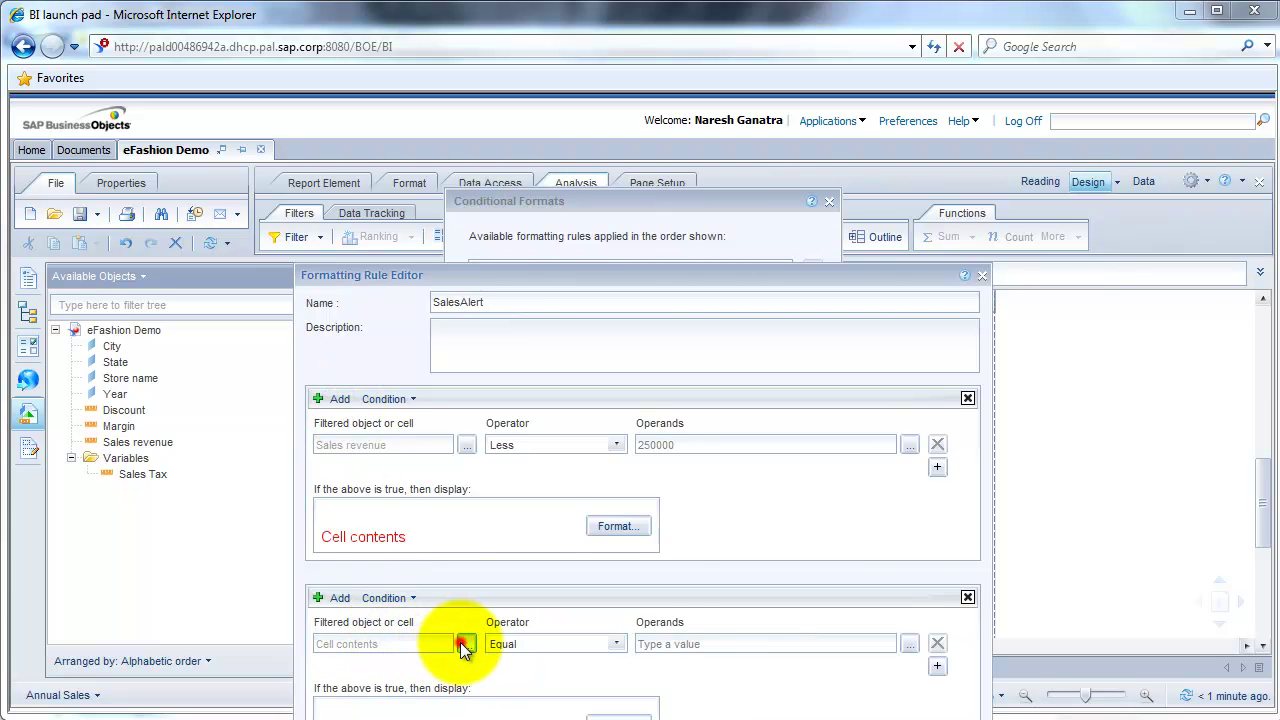
double_click(745, 596)
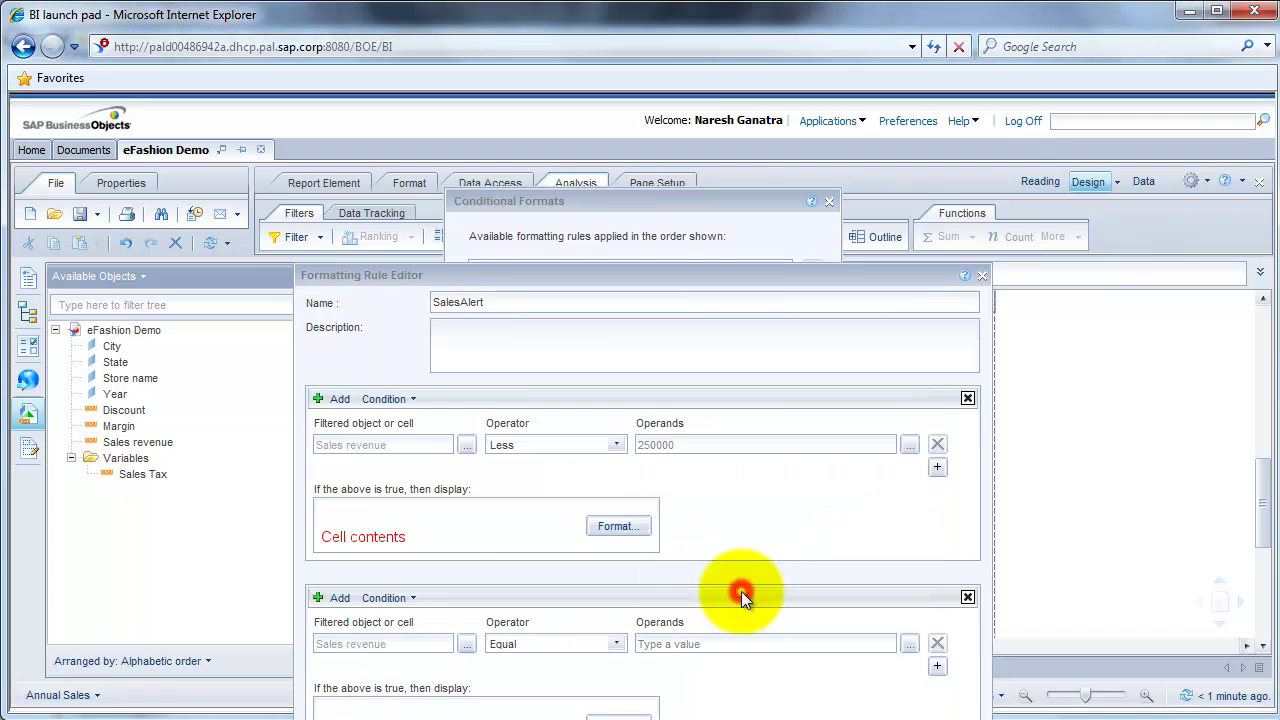
left_click(603, 644)
left_click(603, 643)
left_click(603, 644)
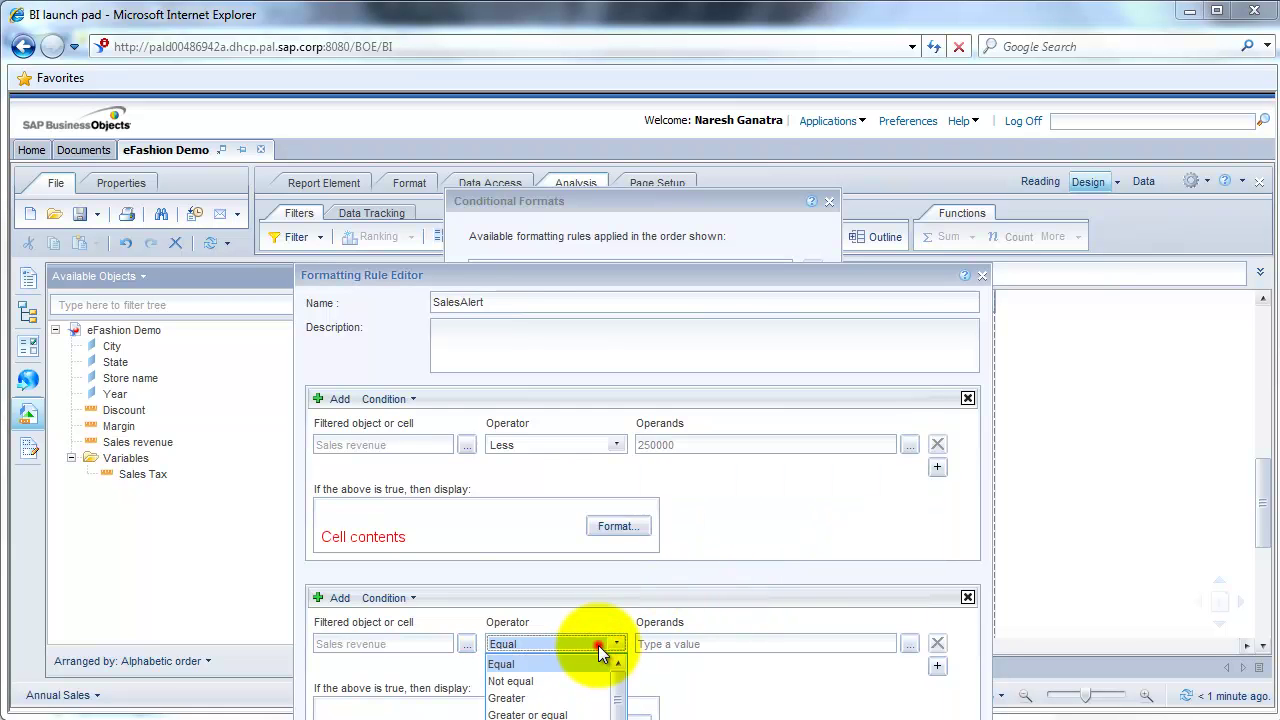
left_click(520, 697)
left_click(728, 644)
type("1")
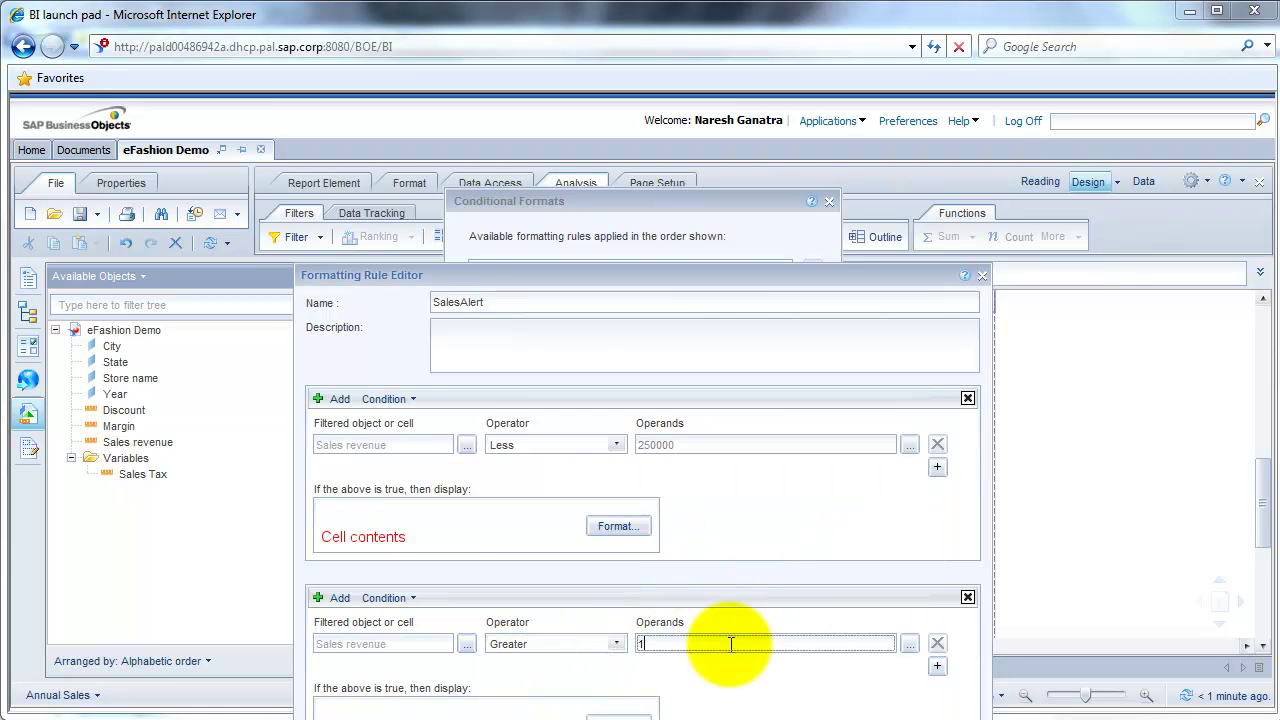
type("900000")
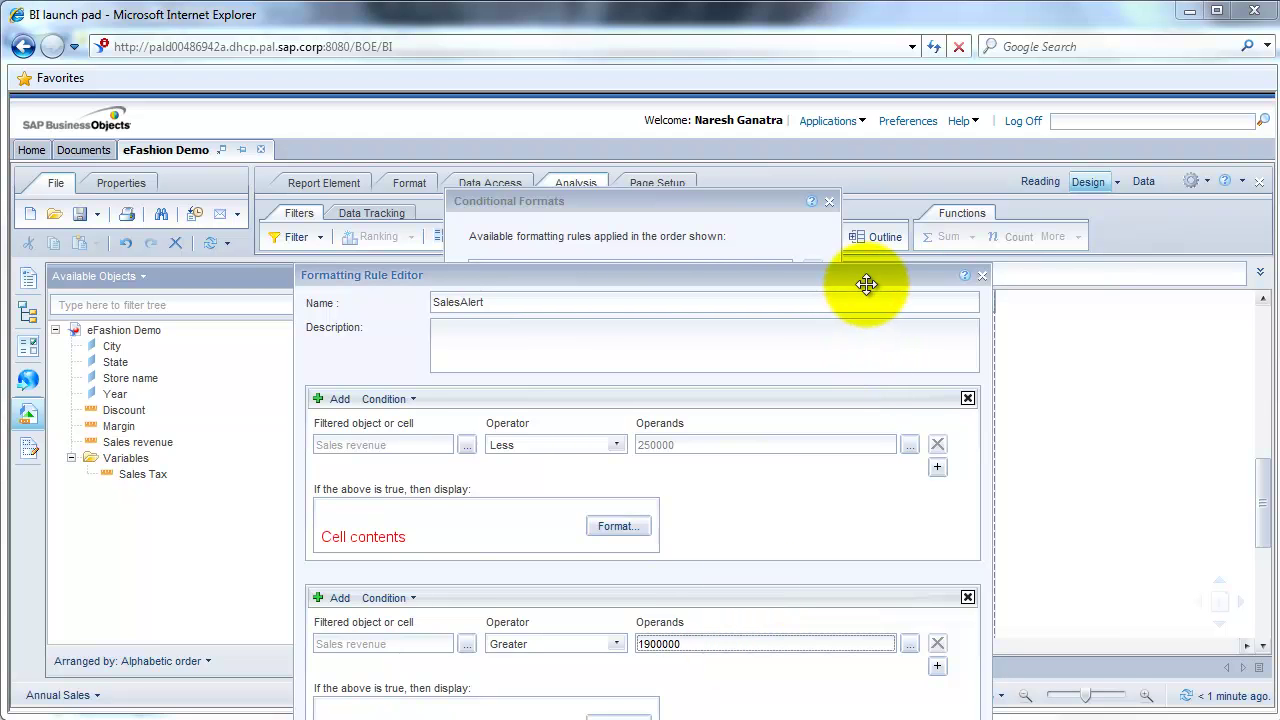
left_click_drag(866, 278, 806, 168)
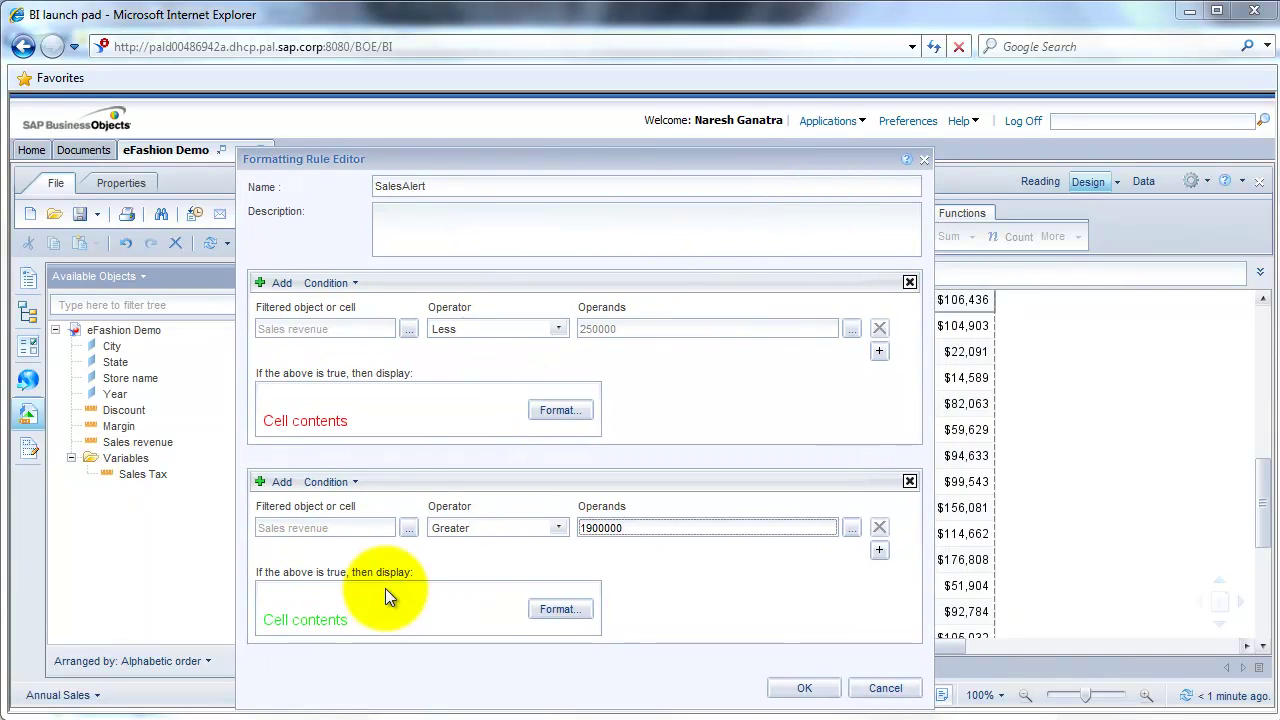
left_click(797, 689)
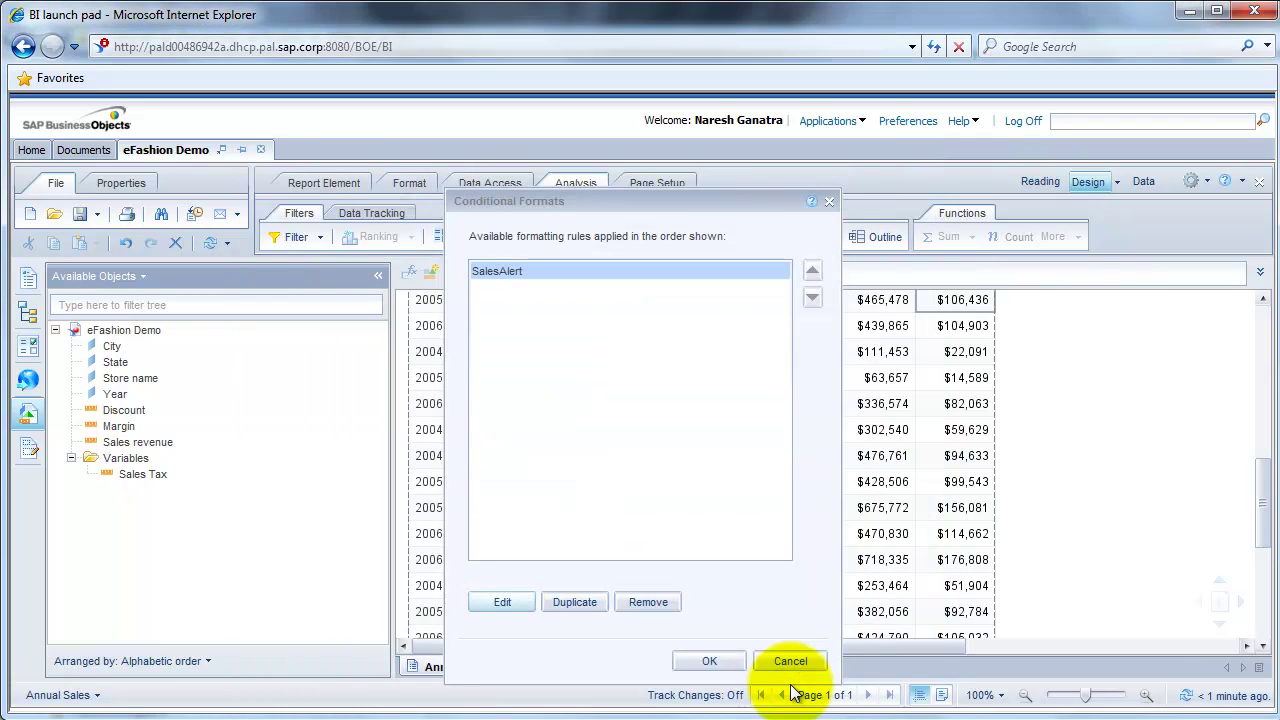
Close the rule manager and scroll to see the $1,911,434 revenue shown in green.
left_click(709, 661)
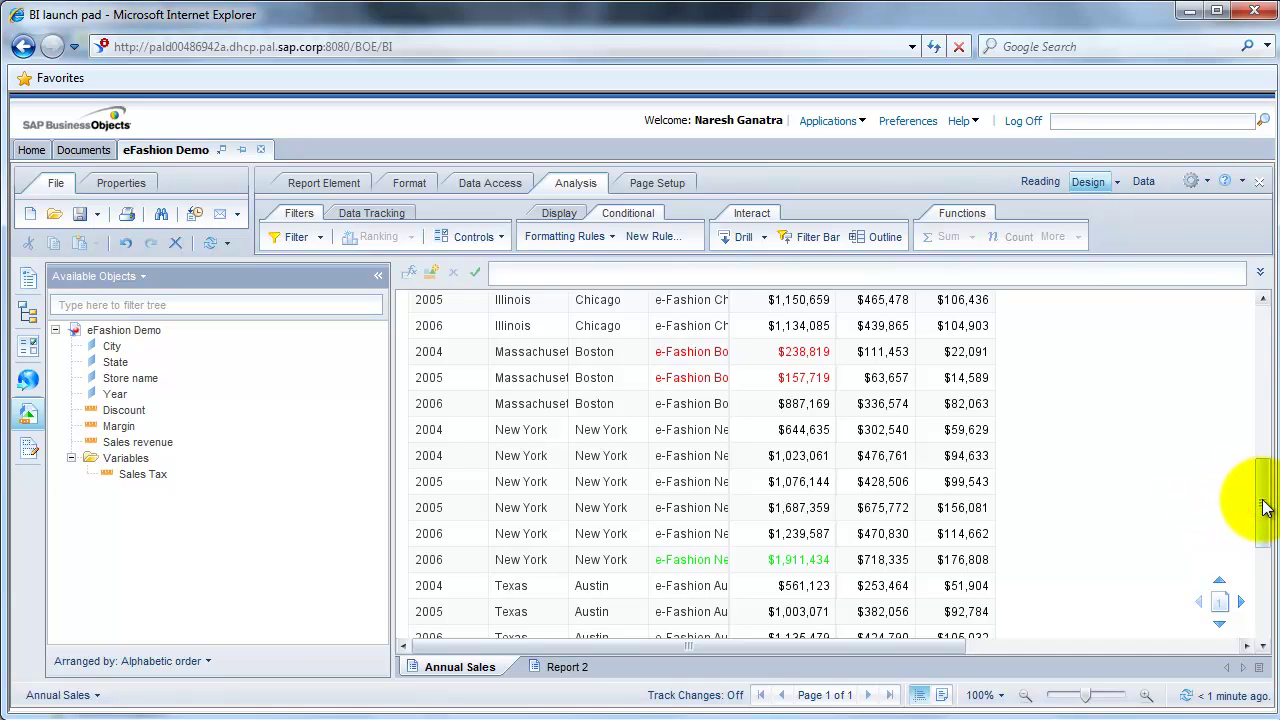
left_click_drag(1262, 508, 1266, 470)
left_click(783, 310)
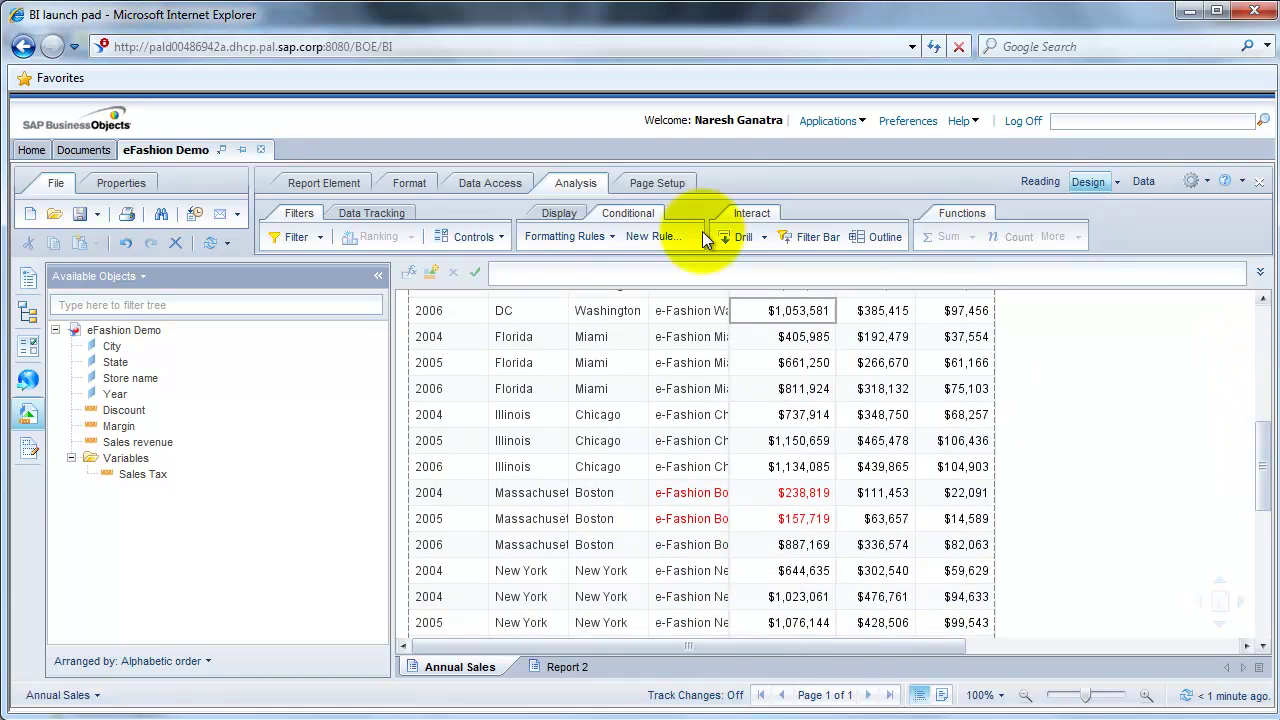
Change SalesAlert's thresholds to 500000 (red) and 1000000 (green) and apply.
left_click(610, 235)
left_click(587, 322)
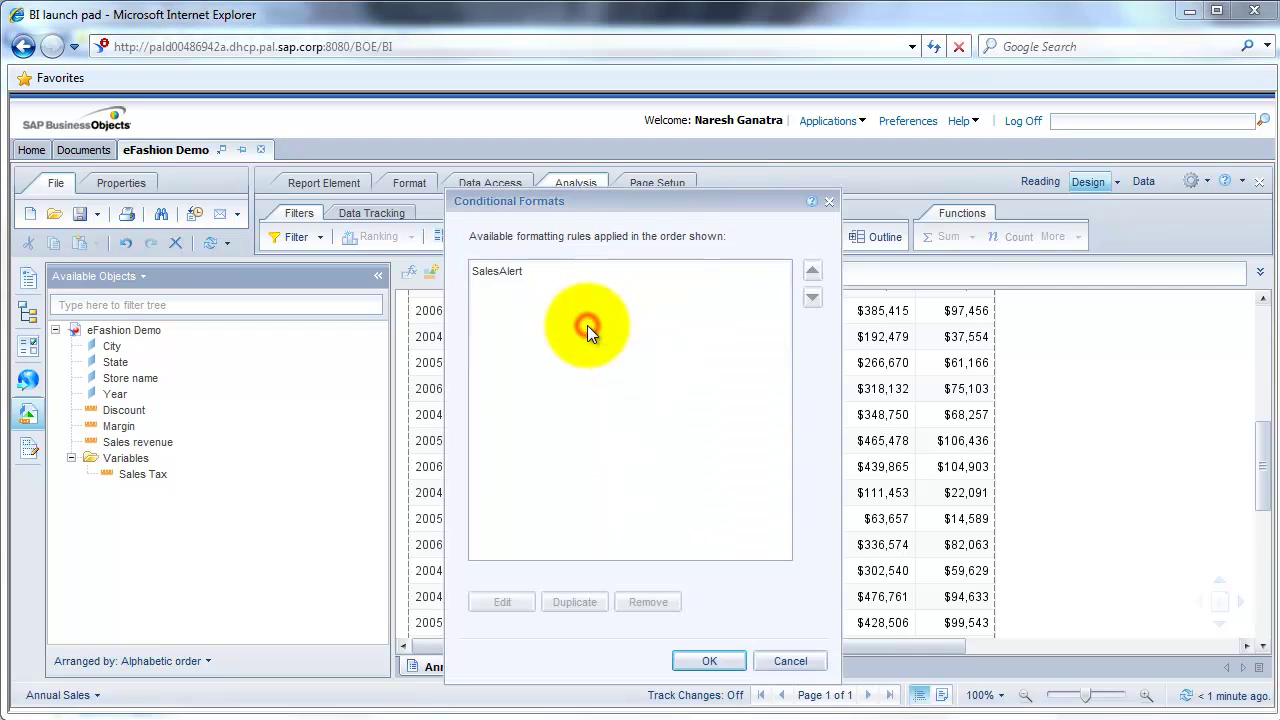
left_click(499, 273)
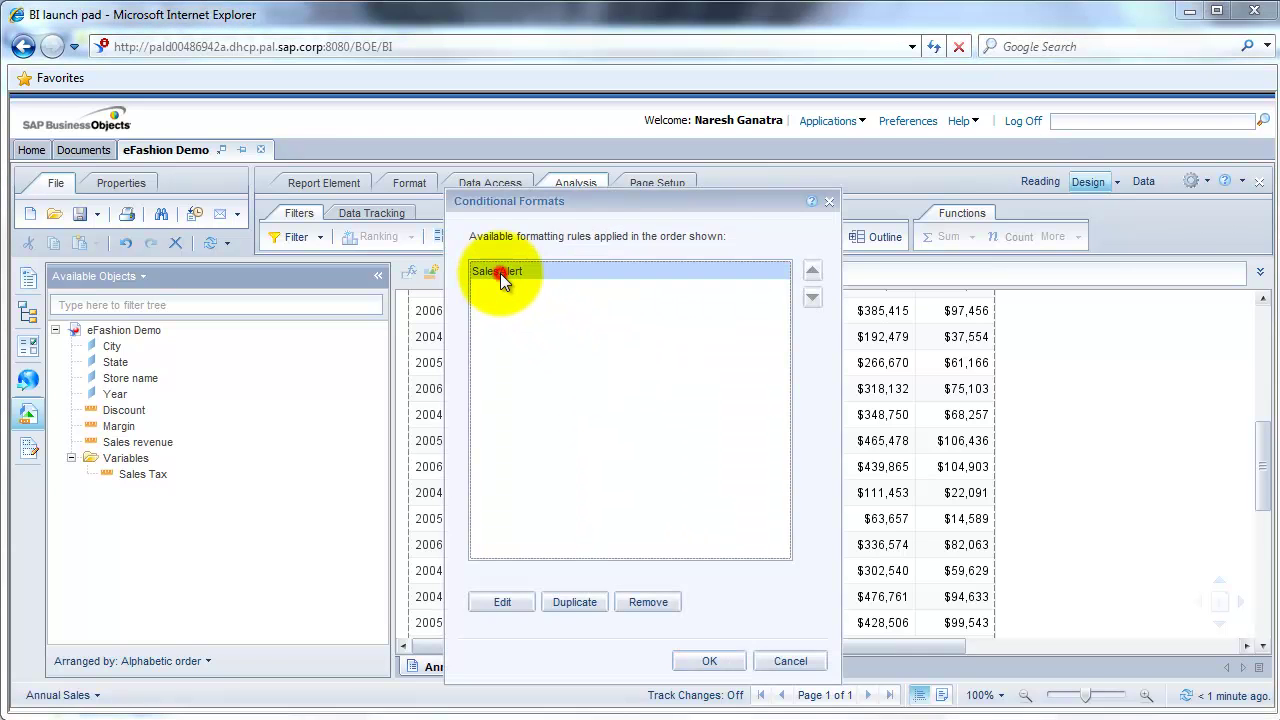
left_click(513, 602)
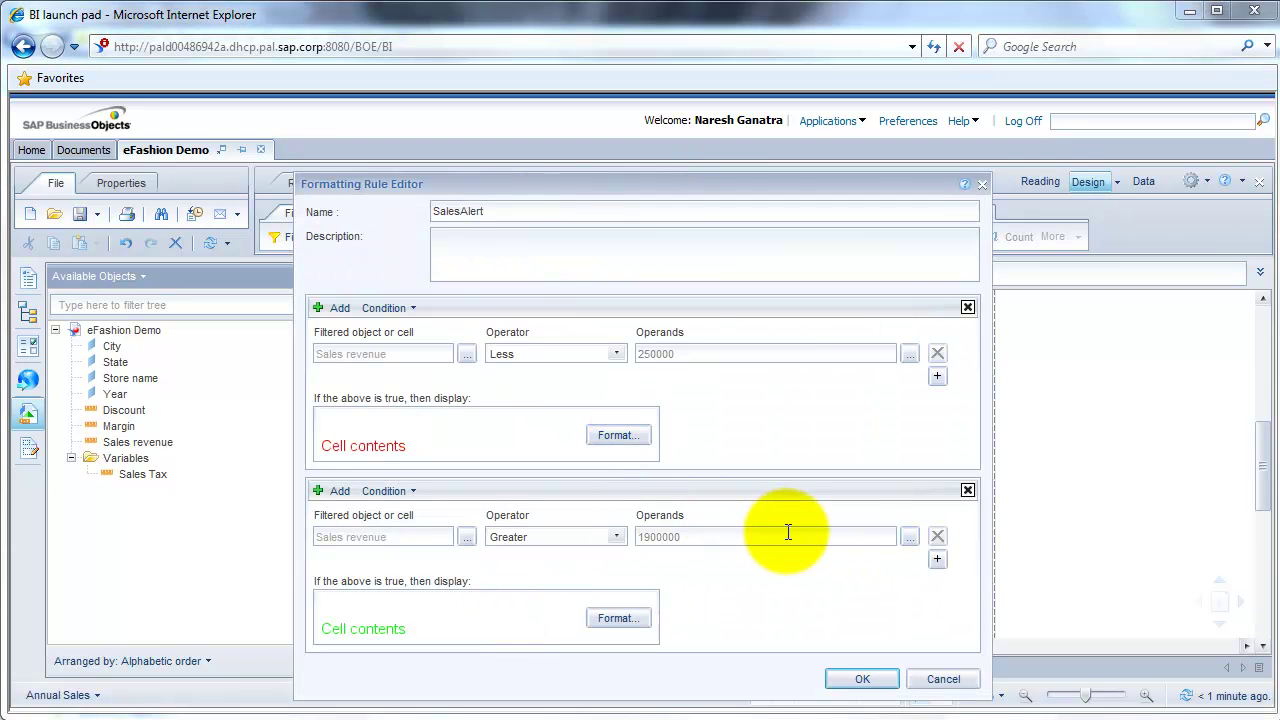
left_click(850, 529)
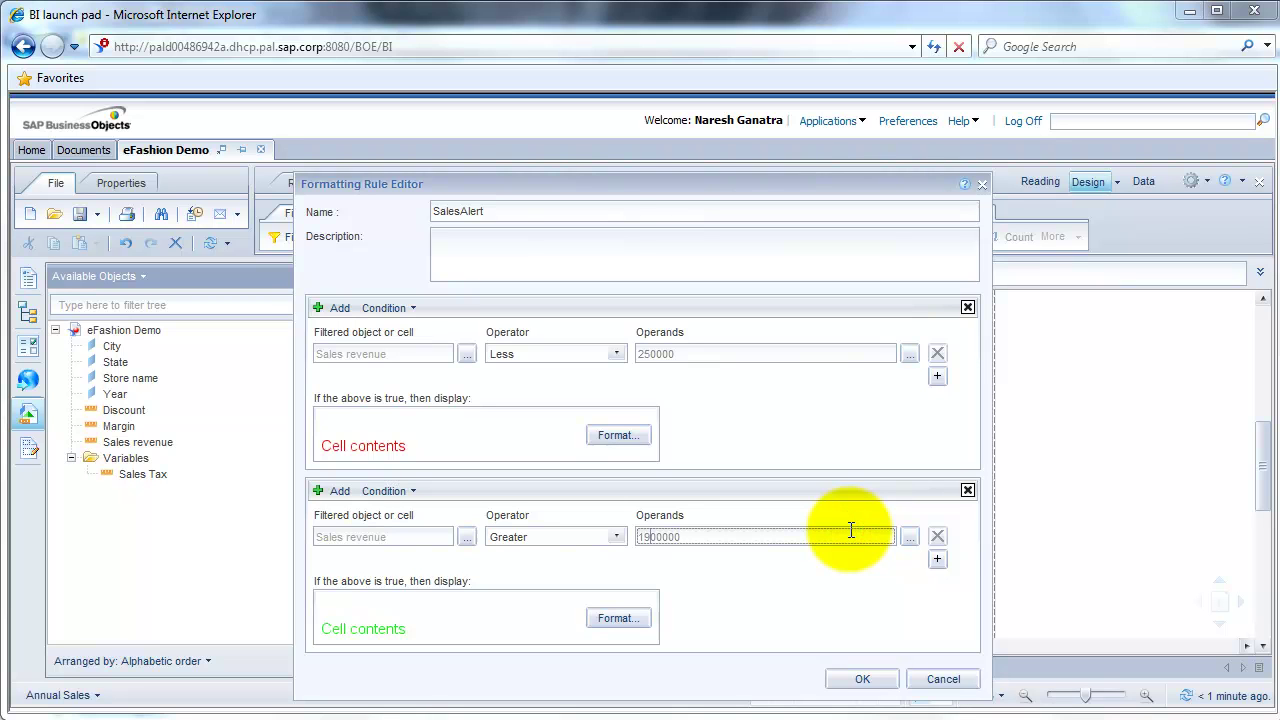
key("Delete")
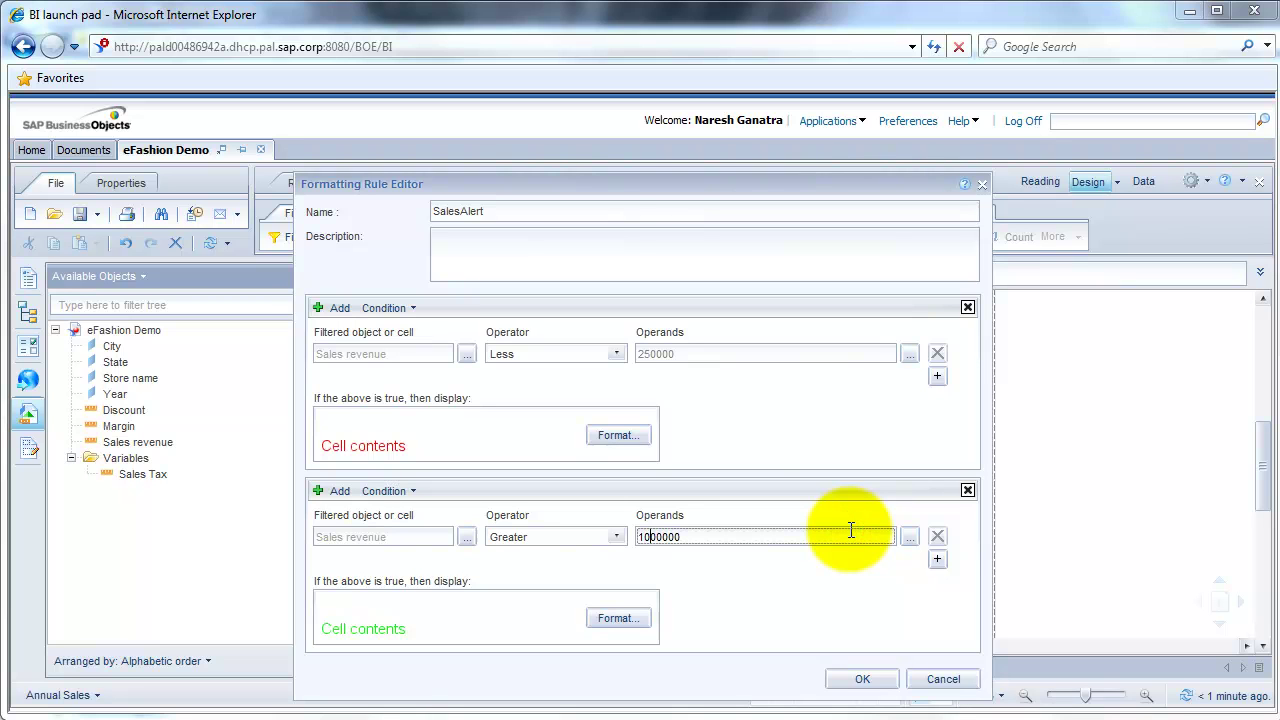
double_click(736, 355)
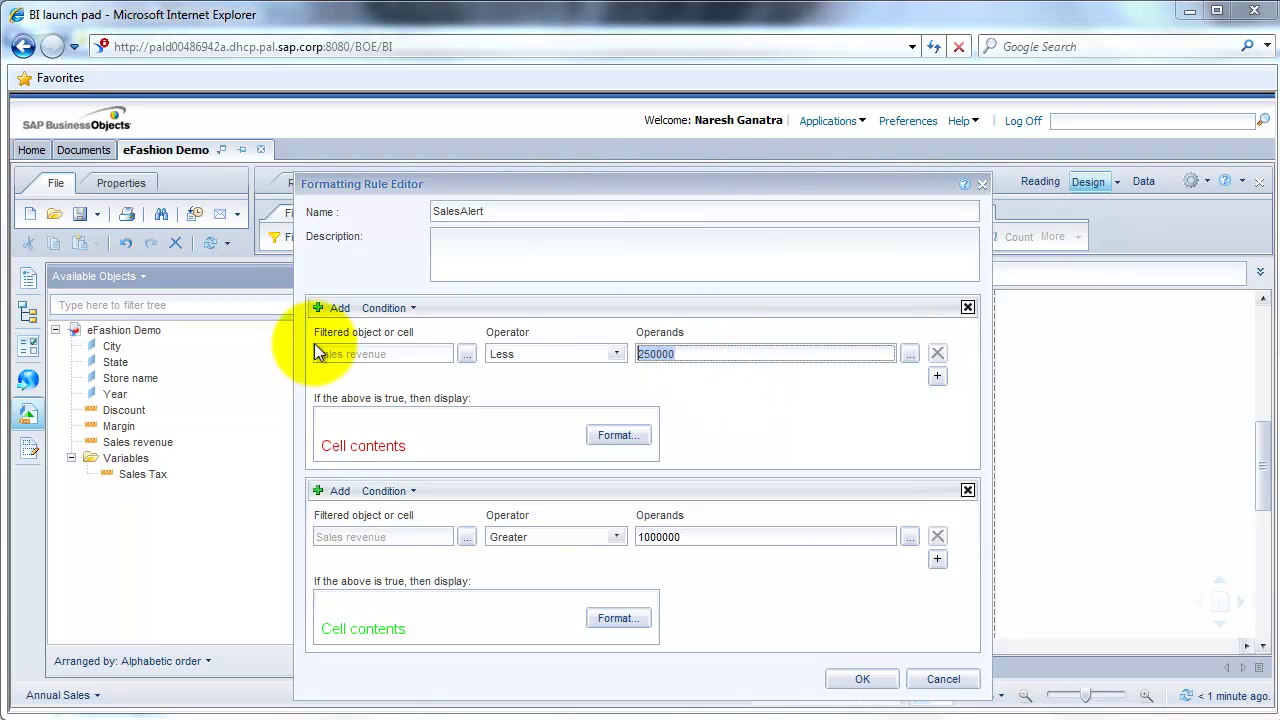
type("500000")
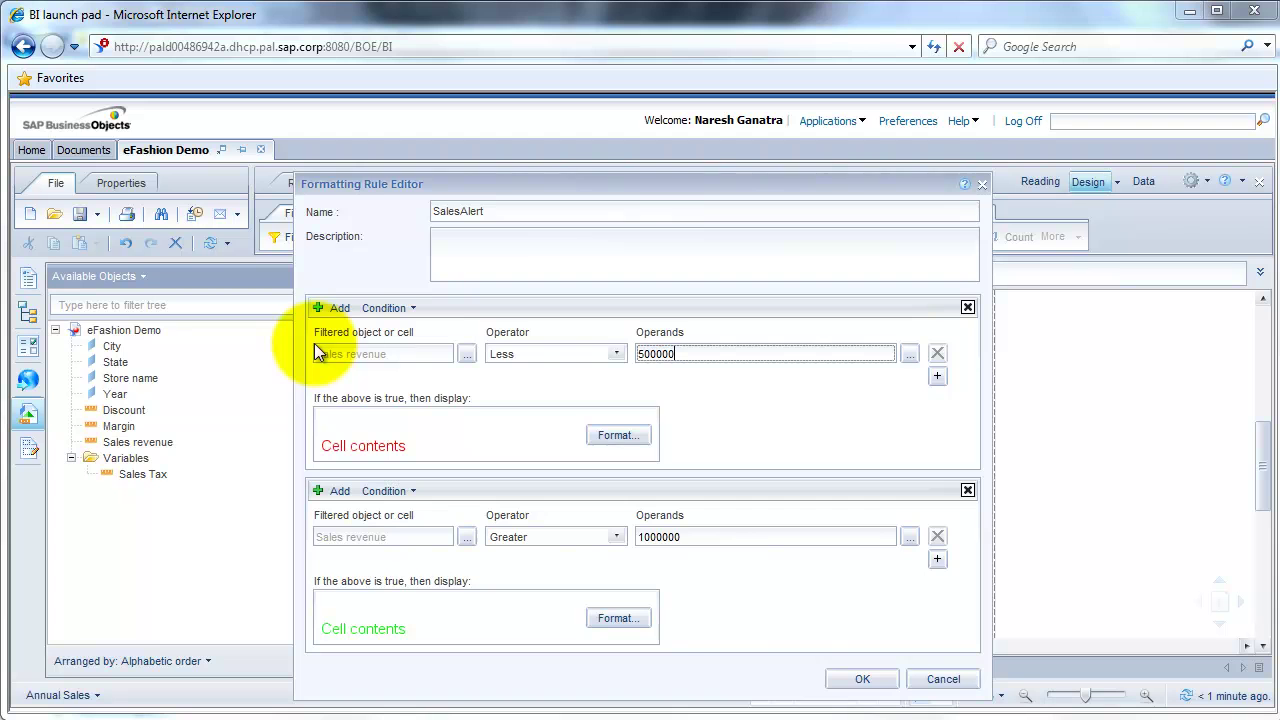
left_click(884, 676)
left_click(712, 662)
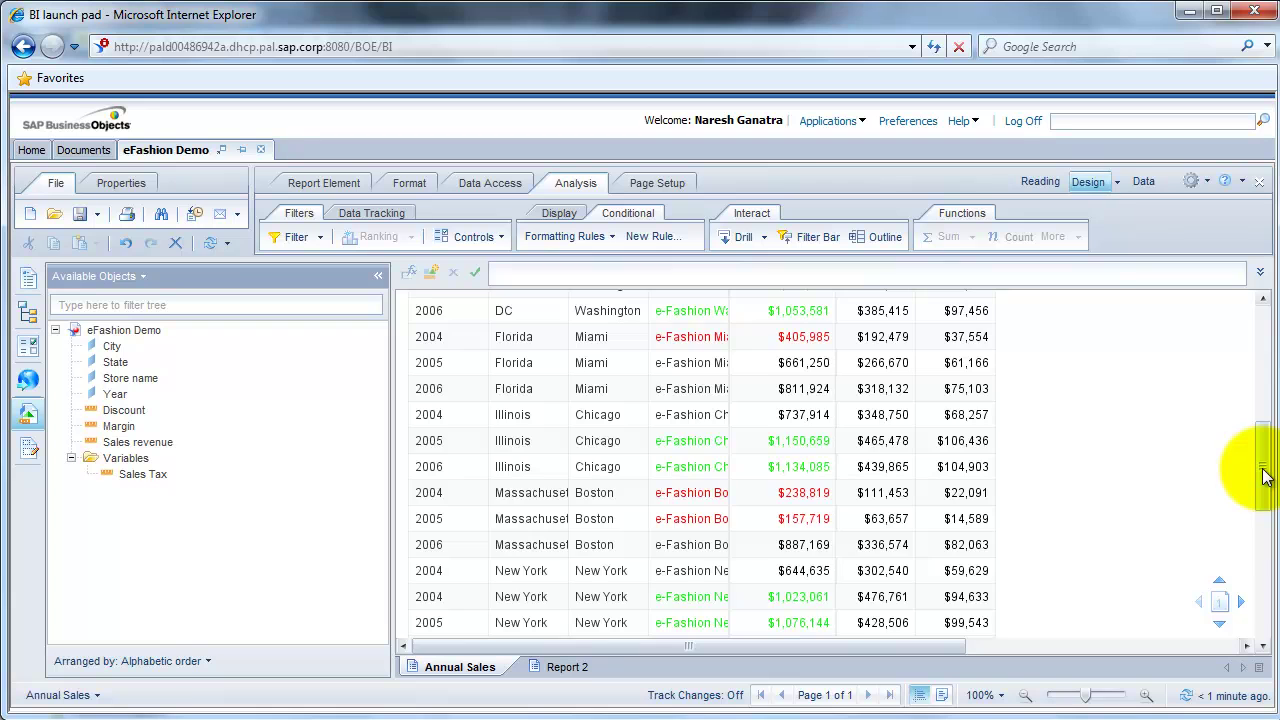
Scroll up toward the top of the Annual Sales report.
left_click_drag(1261, 477, 1260, 366)
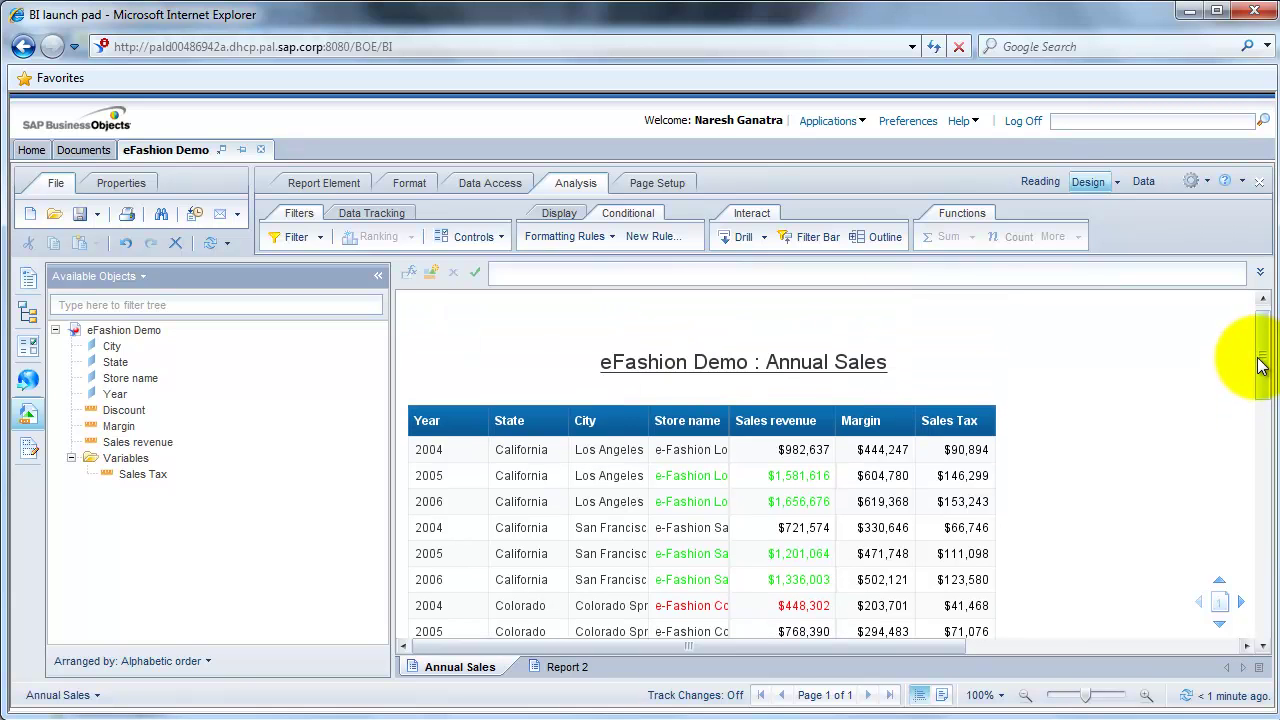